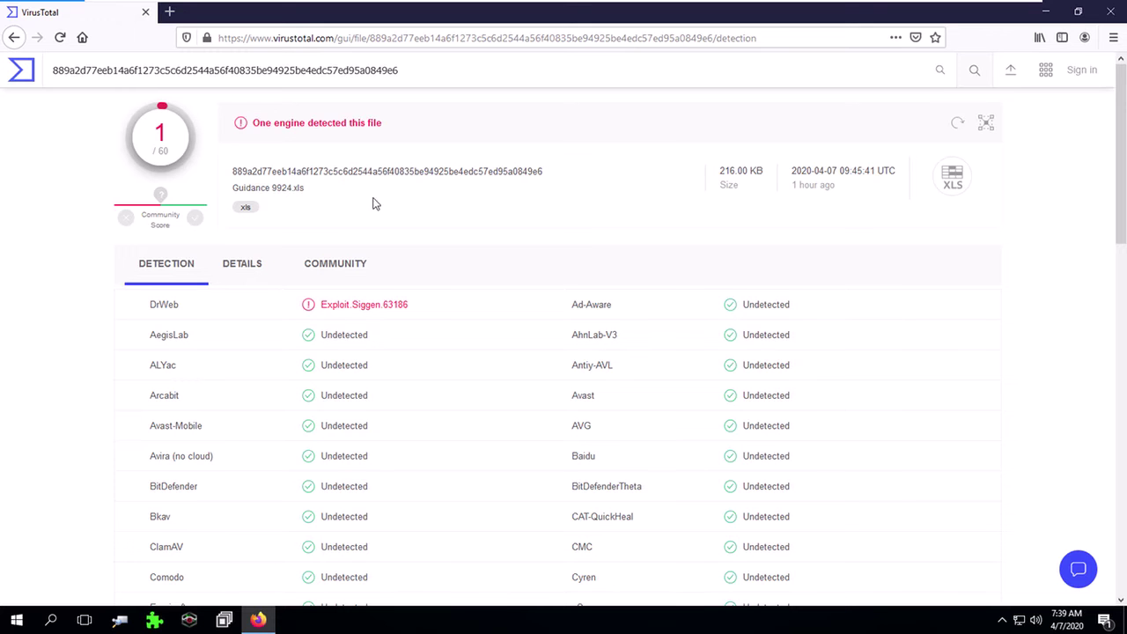
Step: Check the file details, then open the suspicious xls sample in Excel and show the Developer tab
{"action": "left_click", "coordinate": [265, 270]}
{"action": "left_click", "coordinate": [1045, 11]}
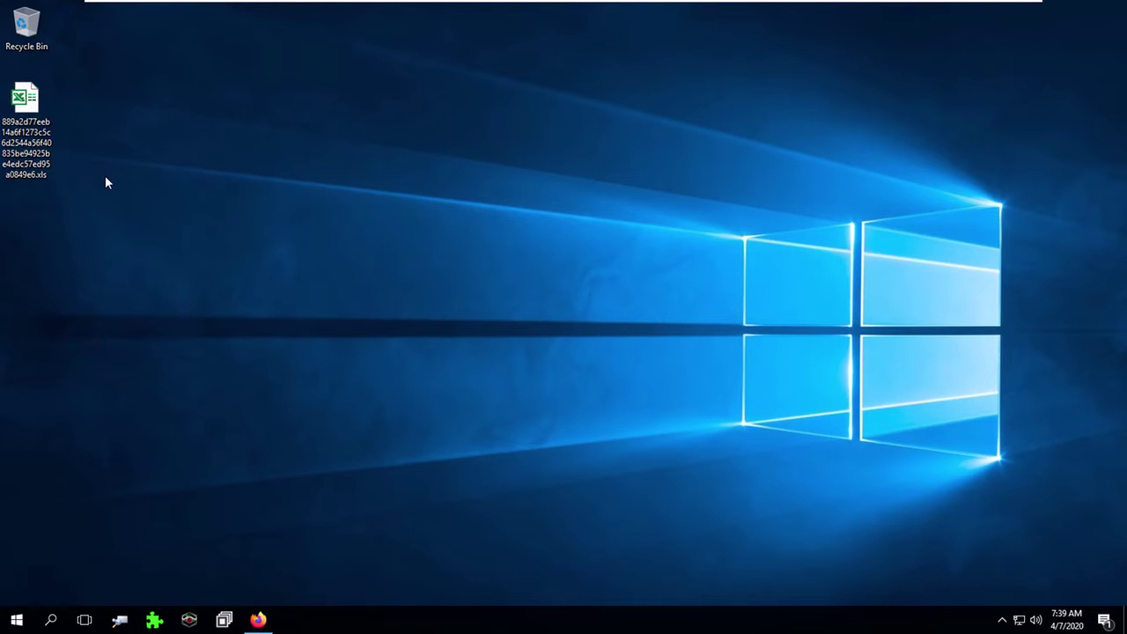
{"action": "double_click", "coordinate": [17, 115]}
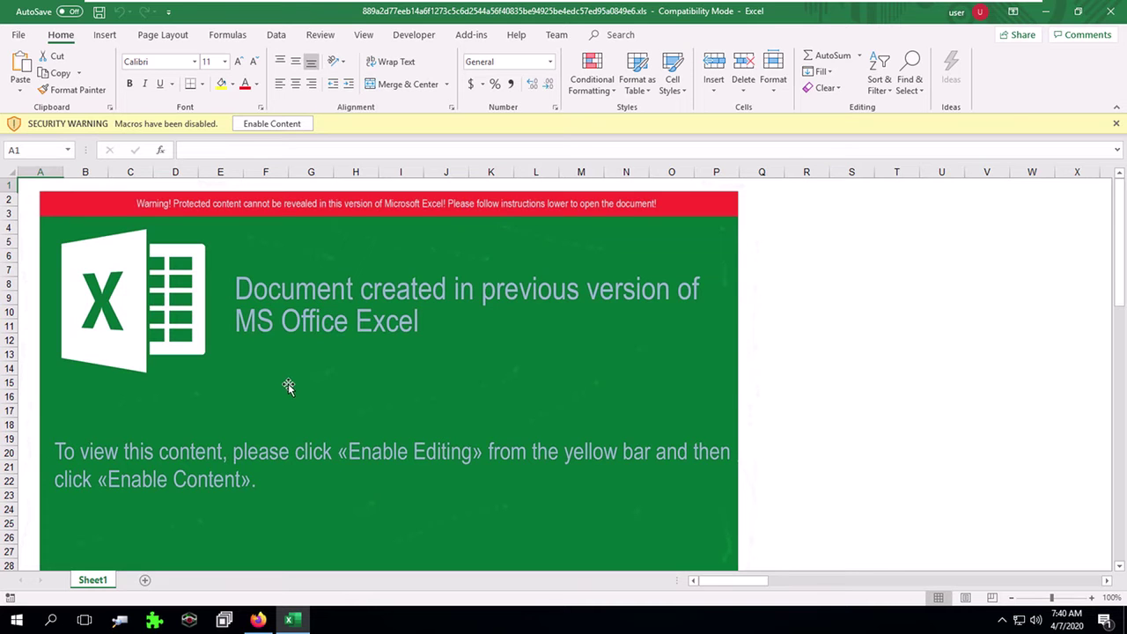
{"action": "left_click", "coordinate": [419, 41]}
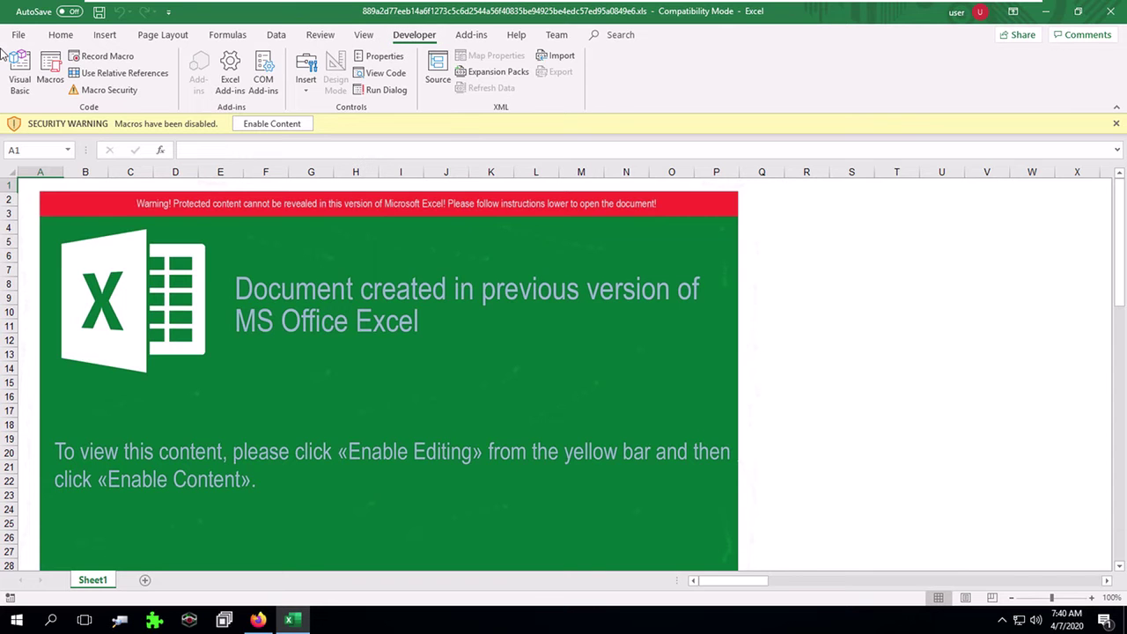
{"action": "left_click", "coordinate": [19, 70]}
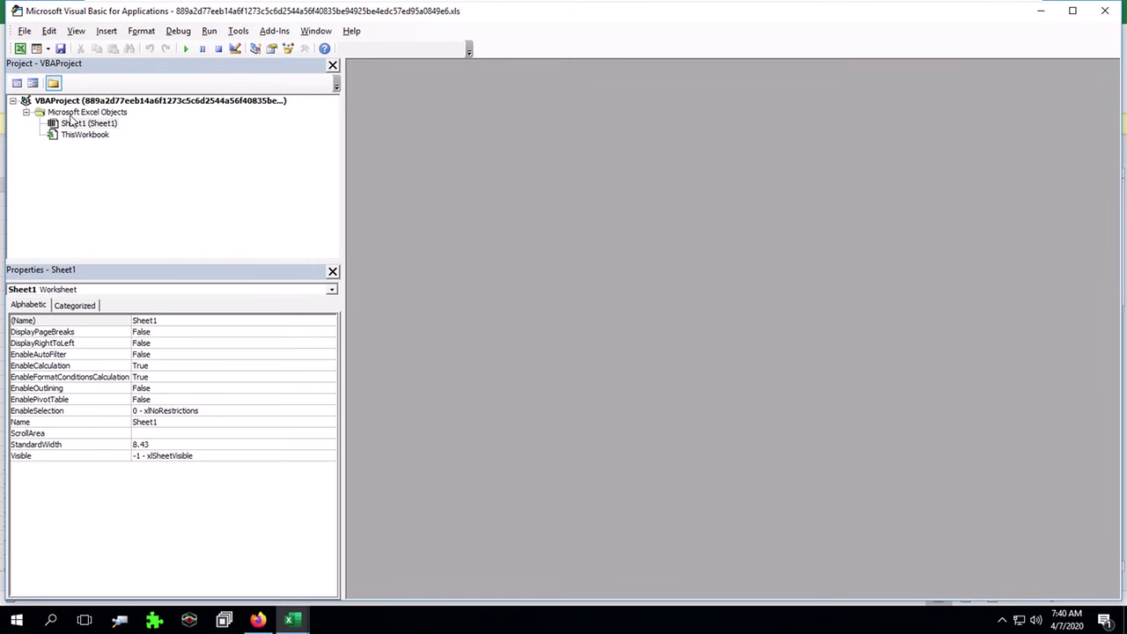
{"action": "double_click", "coordinate": [74, 123]}
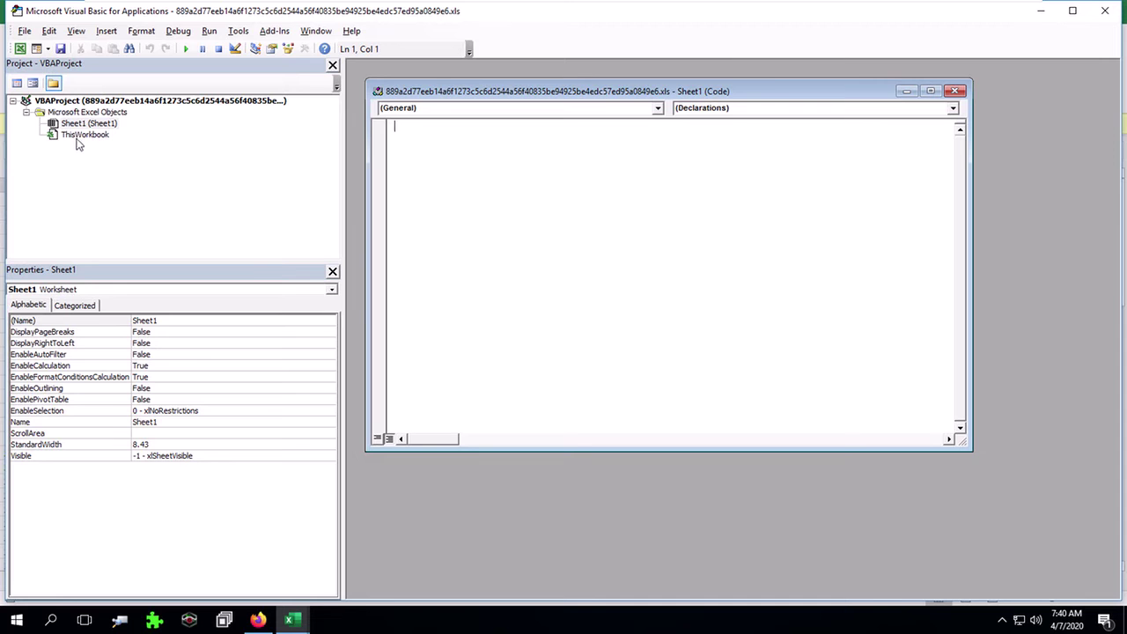
{"action": "double_click", "coordinate": [81, 135]}
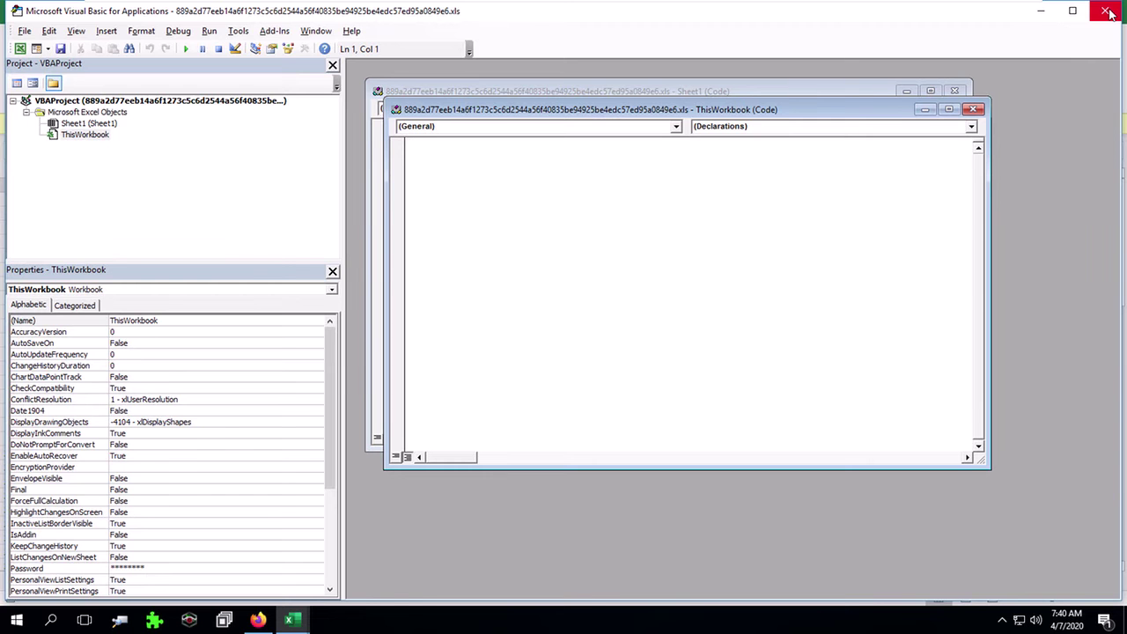
{"action": "left_click", "coordinate": [1106, 10]}
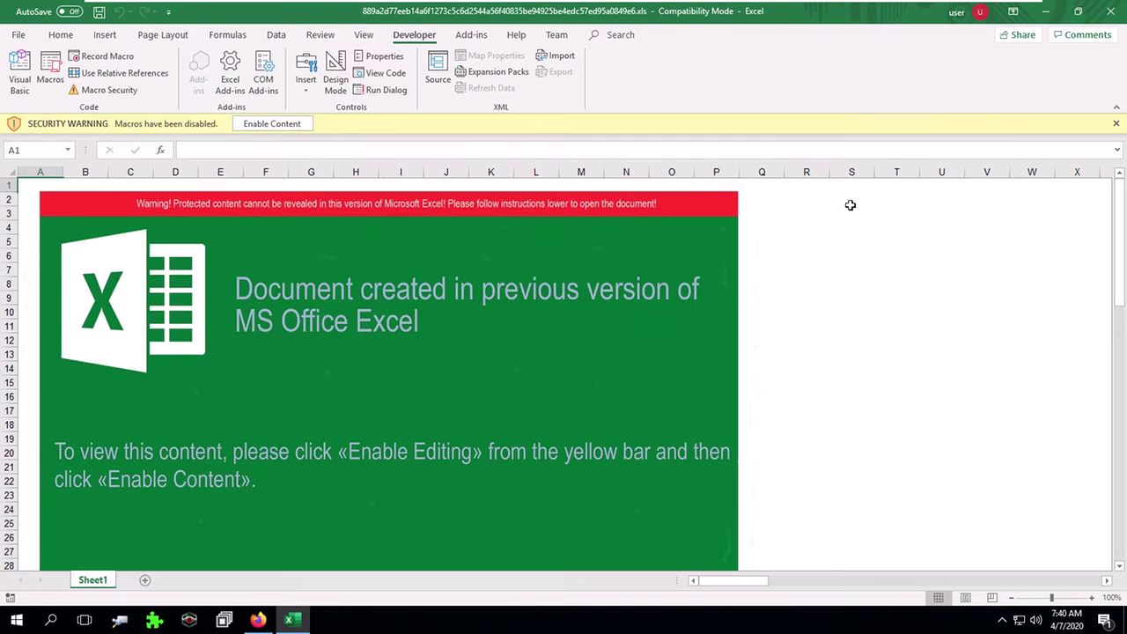
{"action": "right_click", "coordinate": [104, 582]}
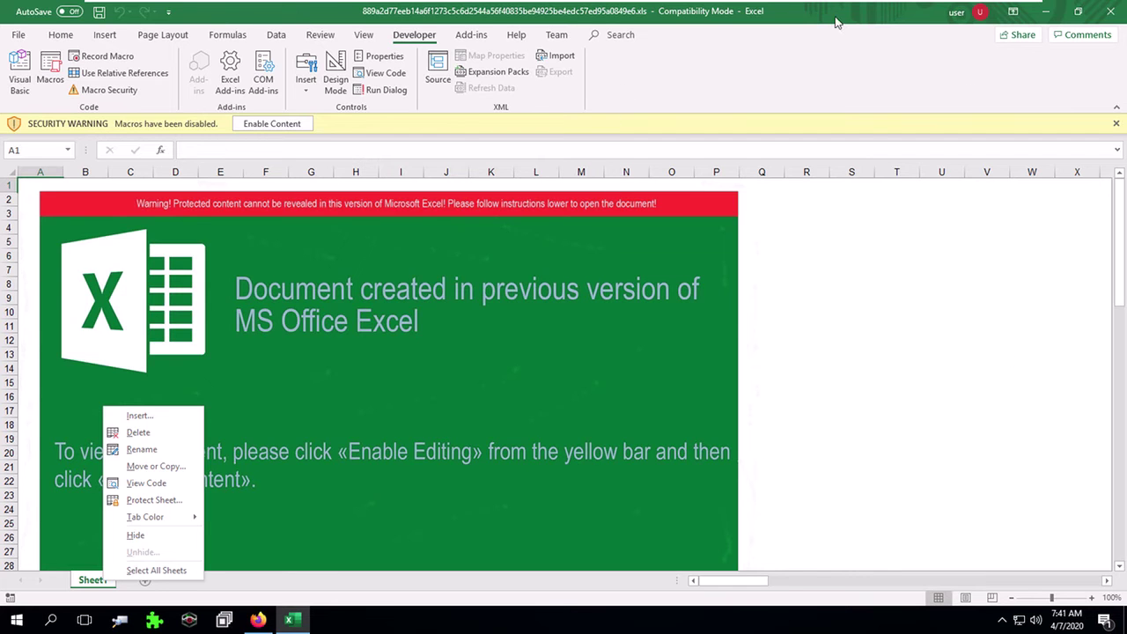
Step: Close Excel and launch the Hexinator hex editor
{"action": "left_click", "coordinate": [1107, 21]}
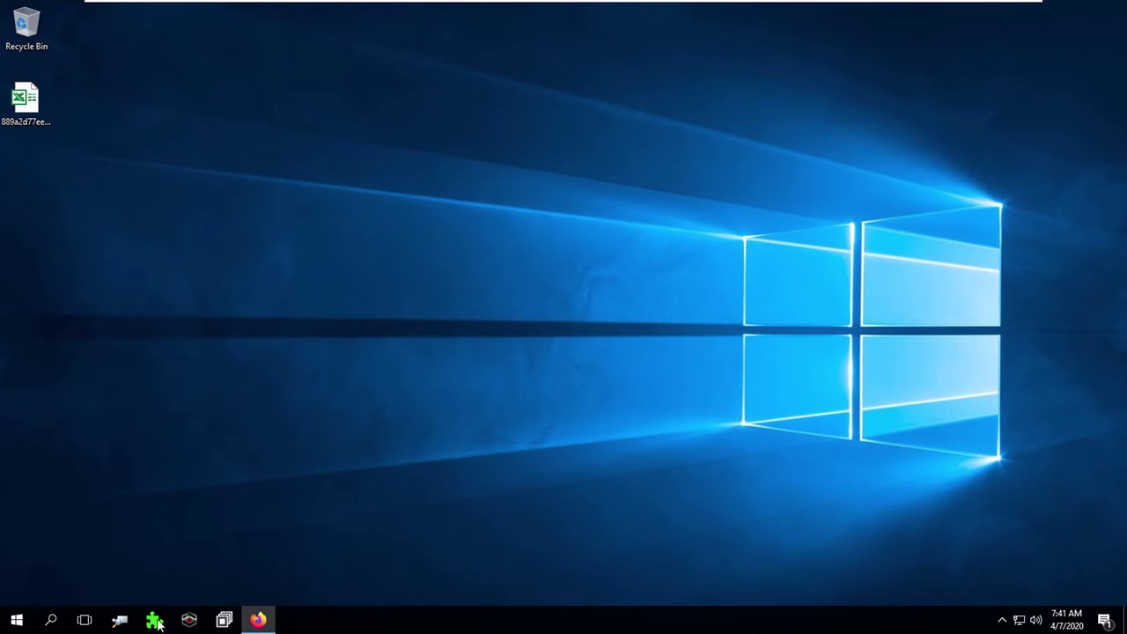
{"action": "left_click", "coordinate": [187, 620]}
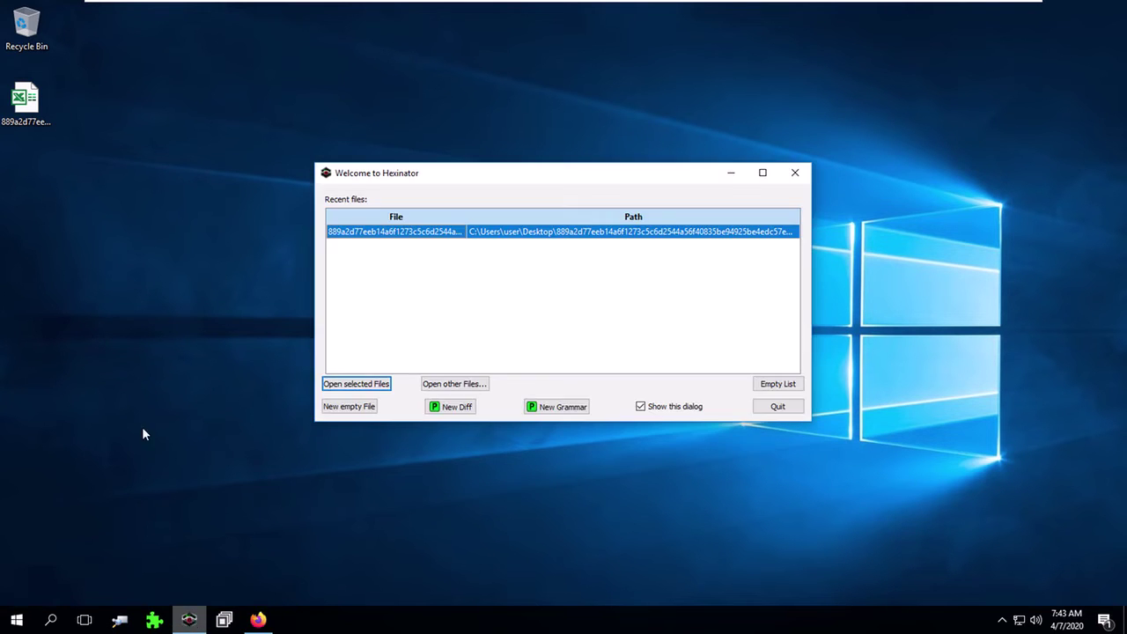
Step: Drag the xls sample from the desktop onto Hexinator's welcome dialog to open it
{"action": "left_click_drag", "start_coordinate": [24, 99], "coordinate": [334, 255]}
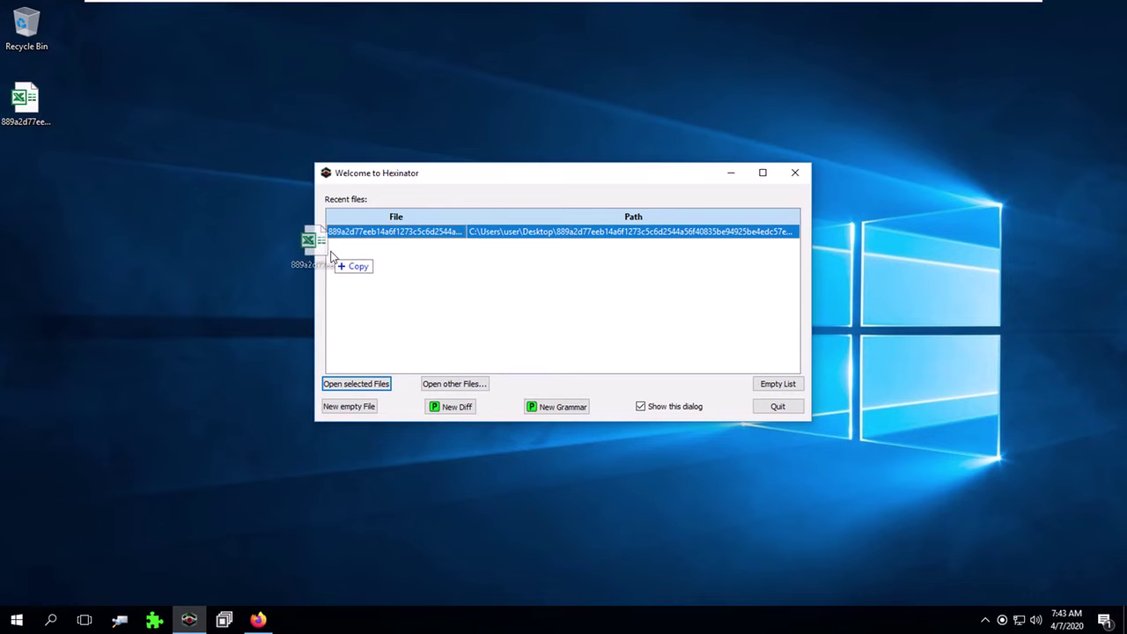
{"action": "left_click_drag", "start_coordinate": [334, 255], "coordinate": [336, 256]}
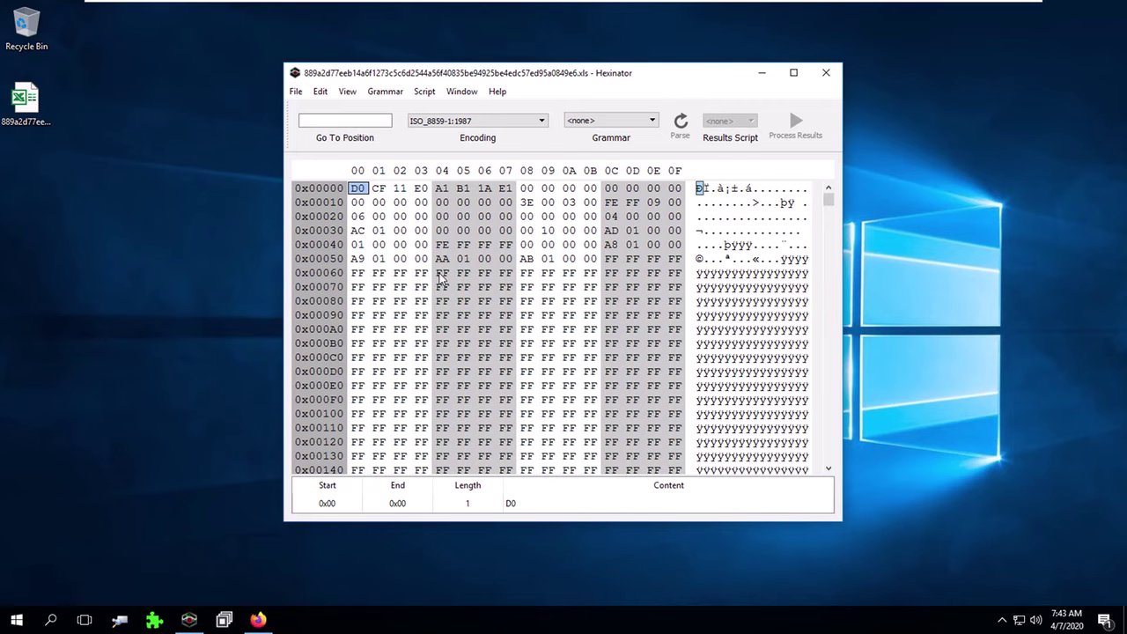
Step: Search for hex 85 00 and go to the 0WC9rjvzEf sheet record at offset 2F14
{"action": "key", "text": "ctrl+f"}
{"action": "left_click", "coordinate": [478, 195]}
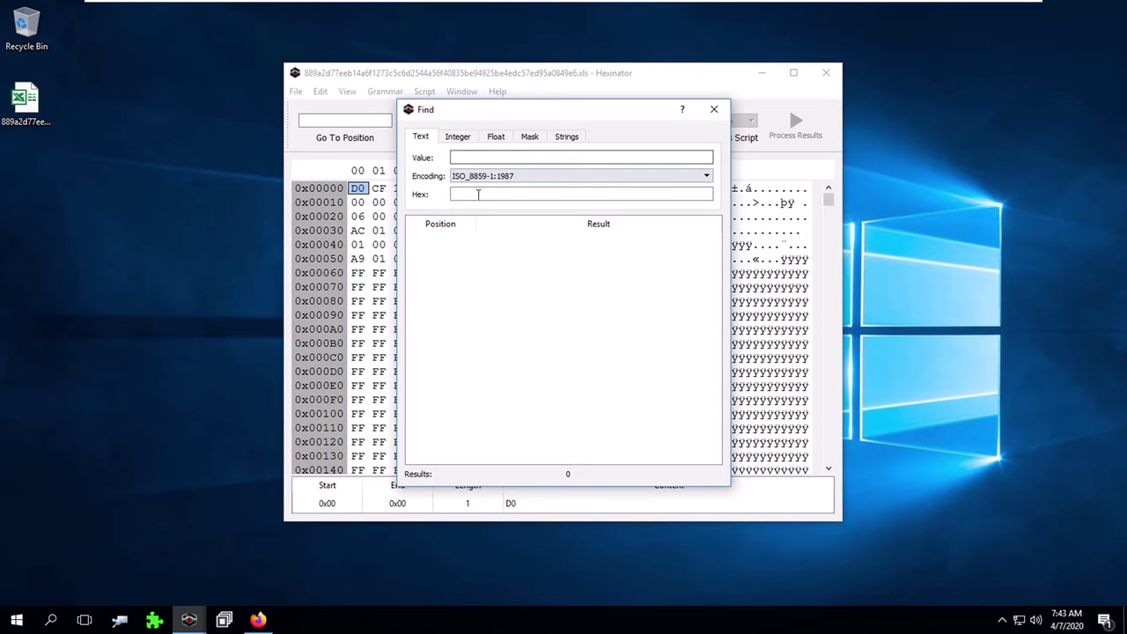
{"action": "type", "text": "8500"}
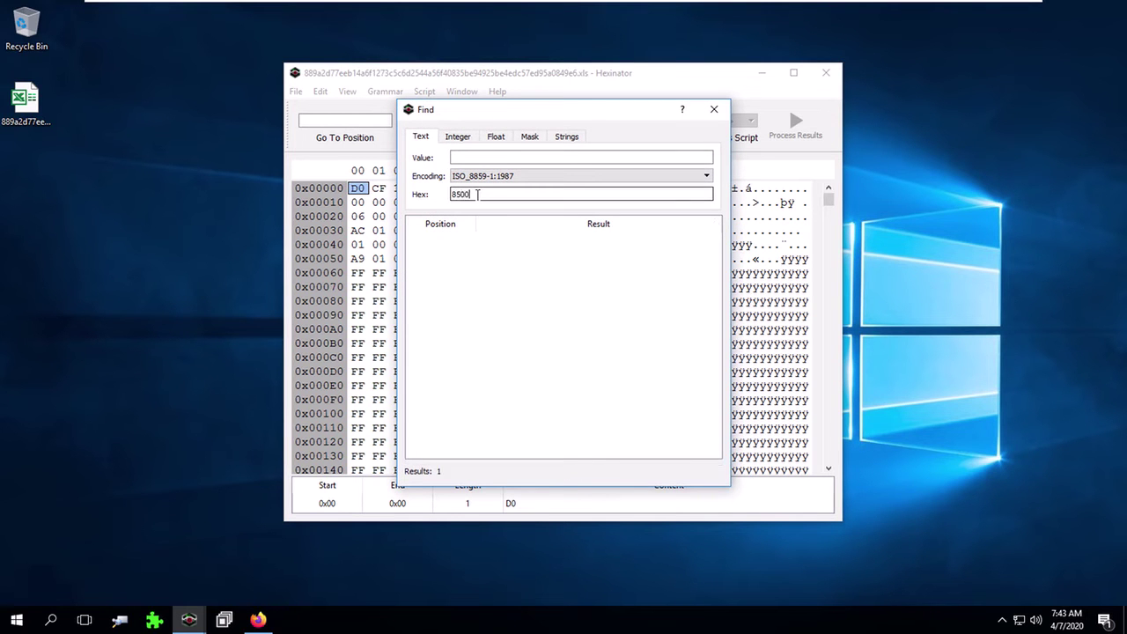
{"action": "left_click", "coordinate": [519, 266]}
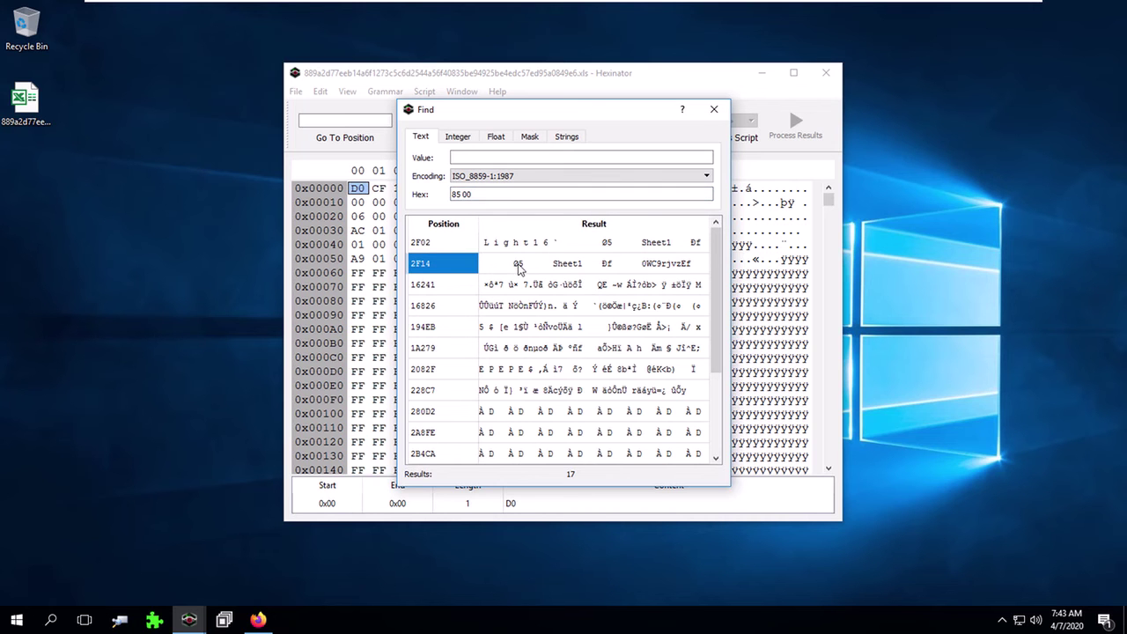
{"action": "left_click", "coordinate": [714, 109]}
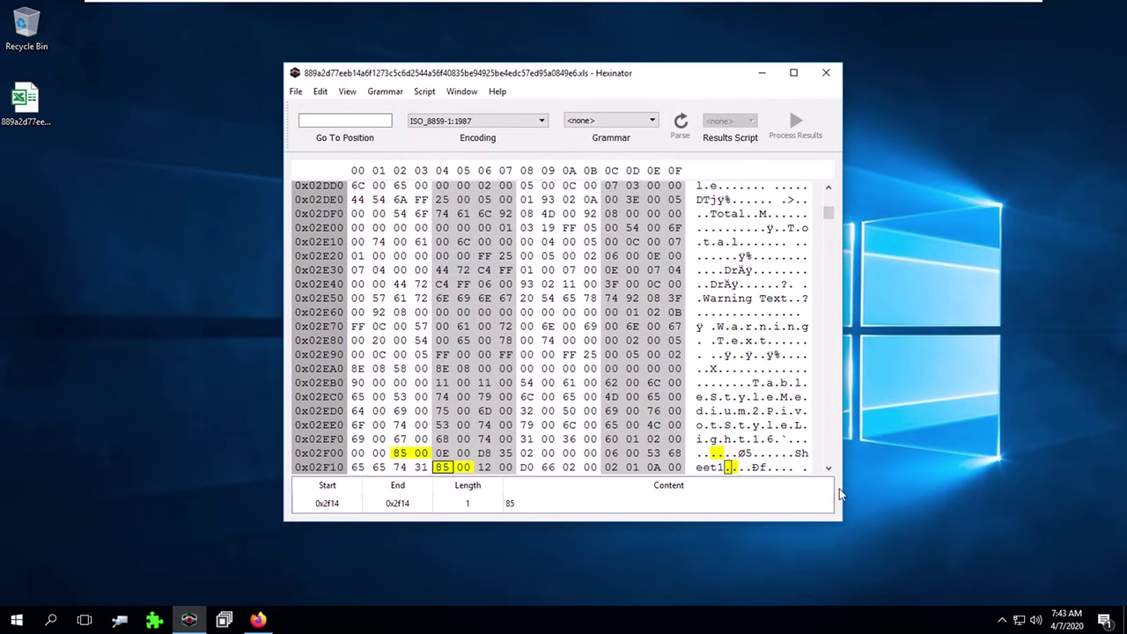
{"action": "left_click", "coordinate": [828, 469]}
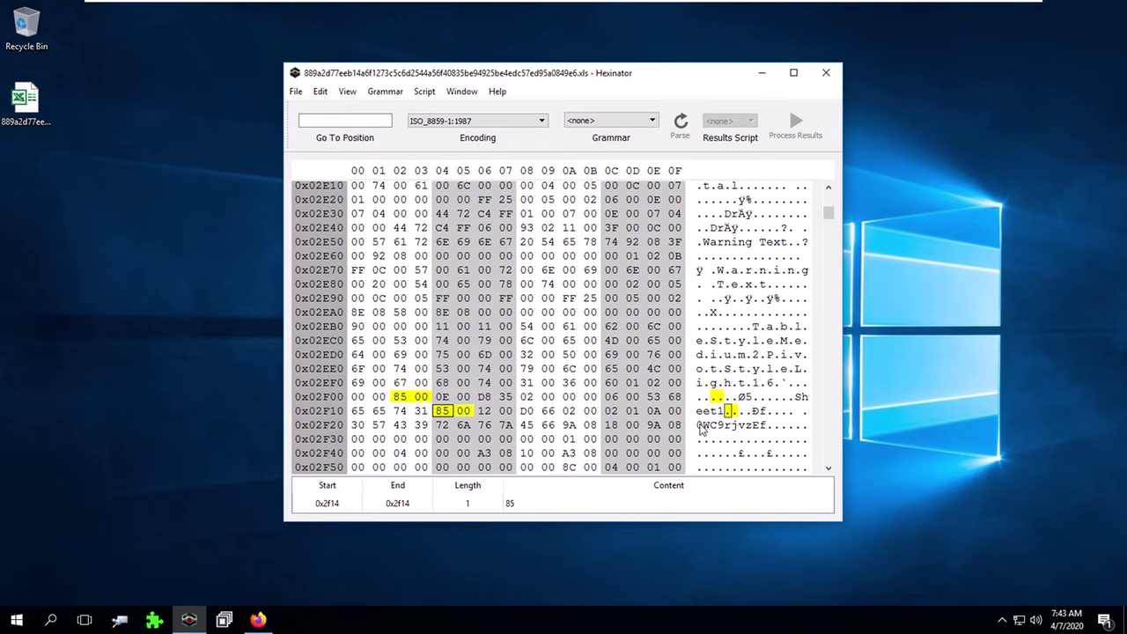
{"action": "left_click_drag", "start_coordinate": [700, 426], "coordinate": [766, 431]}
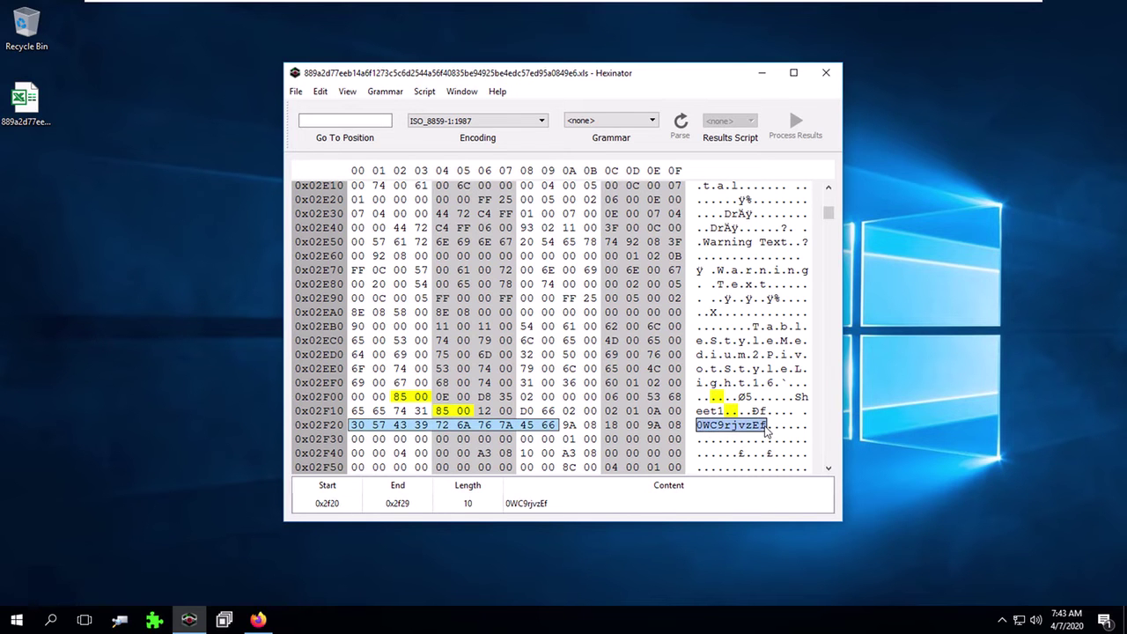
{"action": "left_click", "coordinate": [441, 411]}
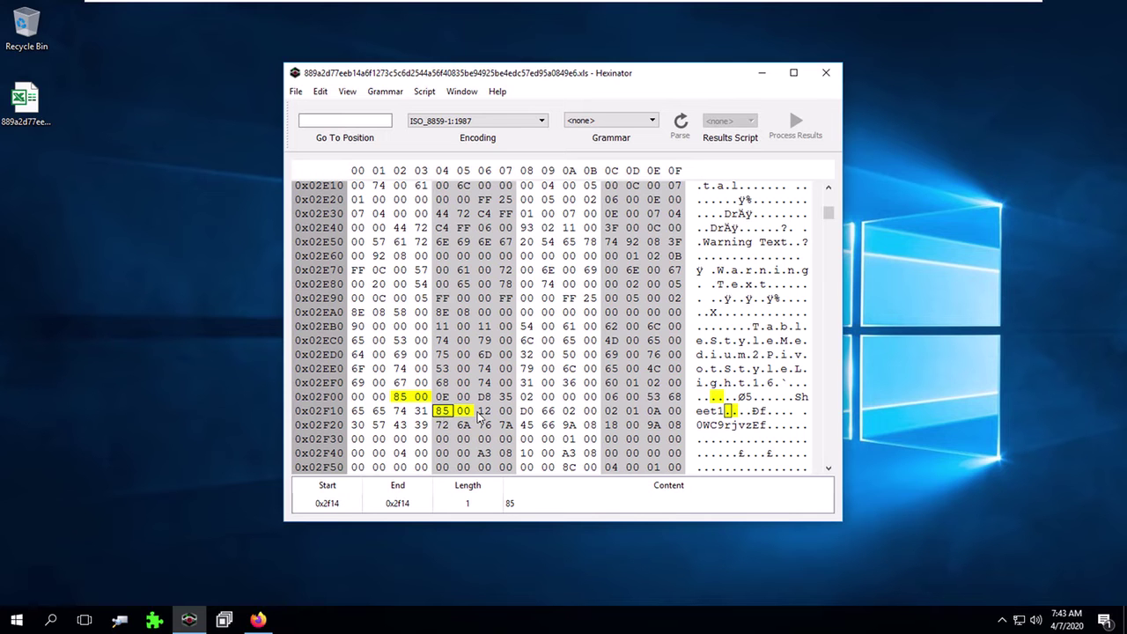
Step: Change the sheet's visibility byte from 02 to 00, save the file and close it
{"action": "key", "text": "Right"}
{"action": "key", "text": "Right"}
{"action": "key", "text": "Right"}
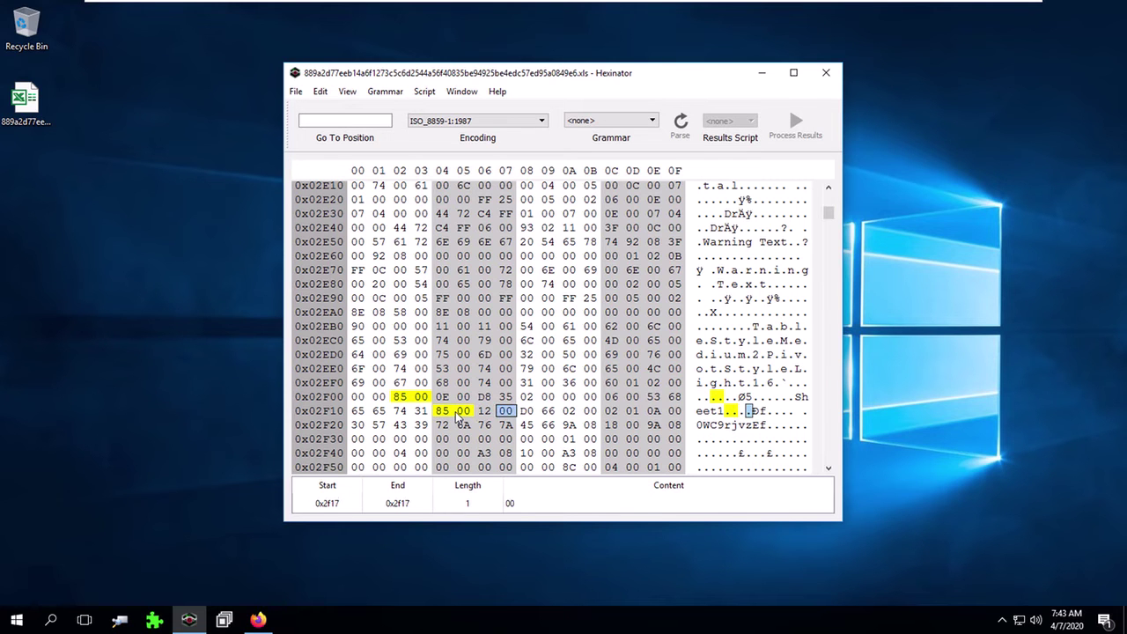
{"action": "key", "text": "Right"}
{"action": "key", "text": "Right"}
{"action": "key", "text": "Right"}
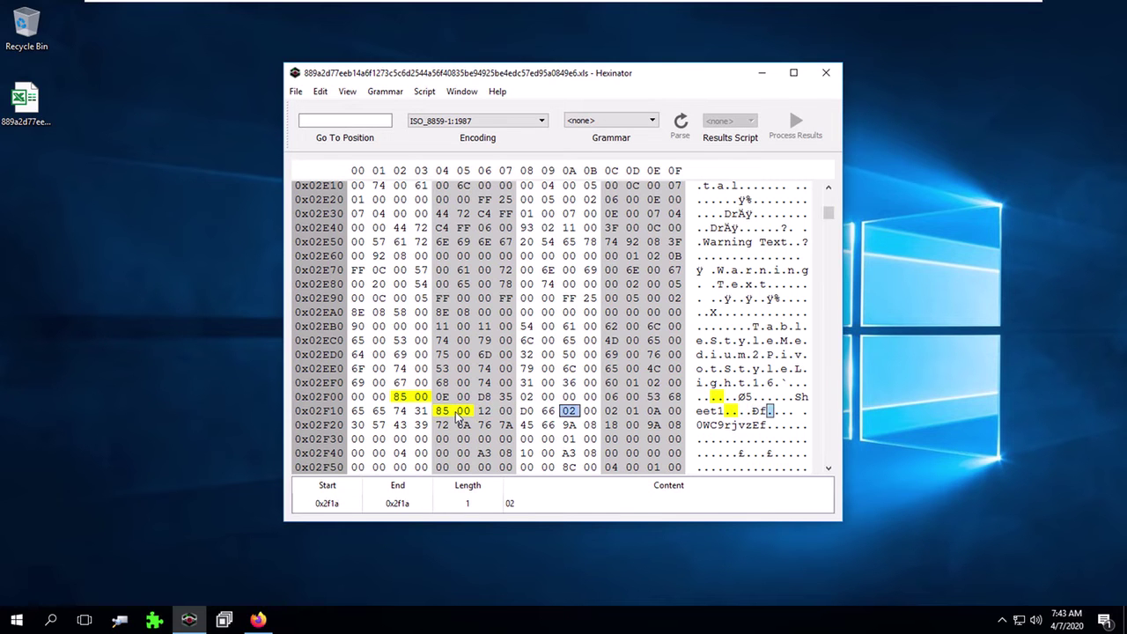
{"action": "key", "text": "Right"}
{"action": "key", "text": "Right"}
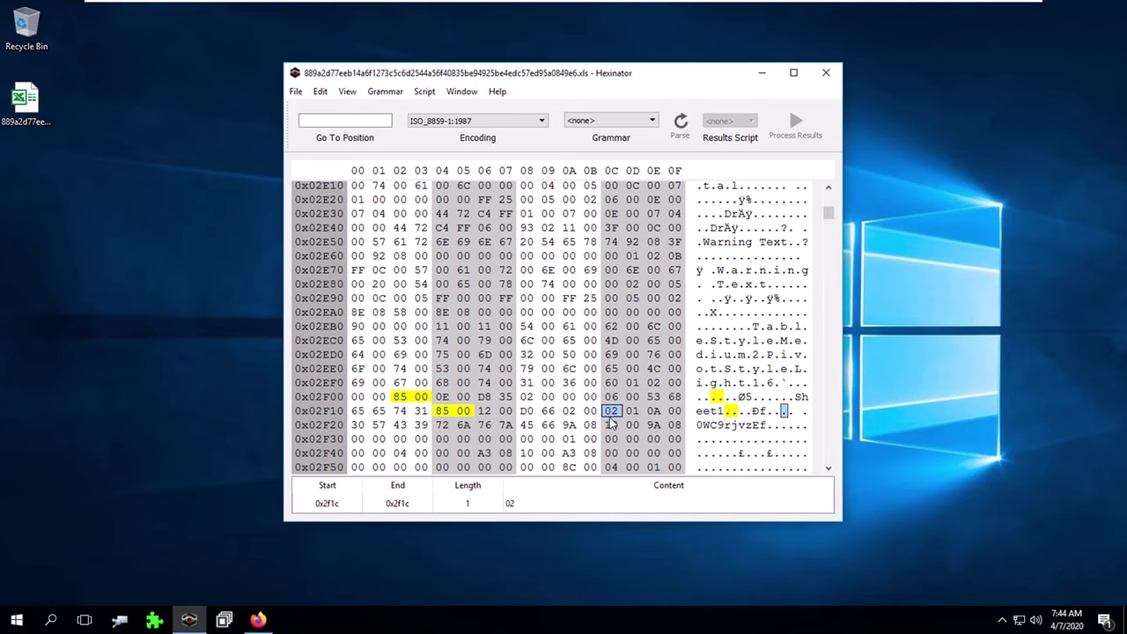
{"action": "type", "text": "00"}
{"action": "key", "text": "ctrl+s"}
{"action": "left_click", "coordinate": [827, 72]}
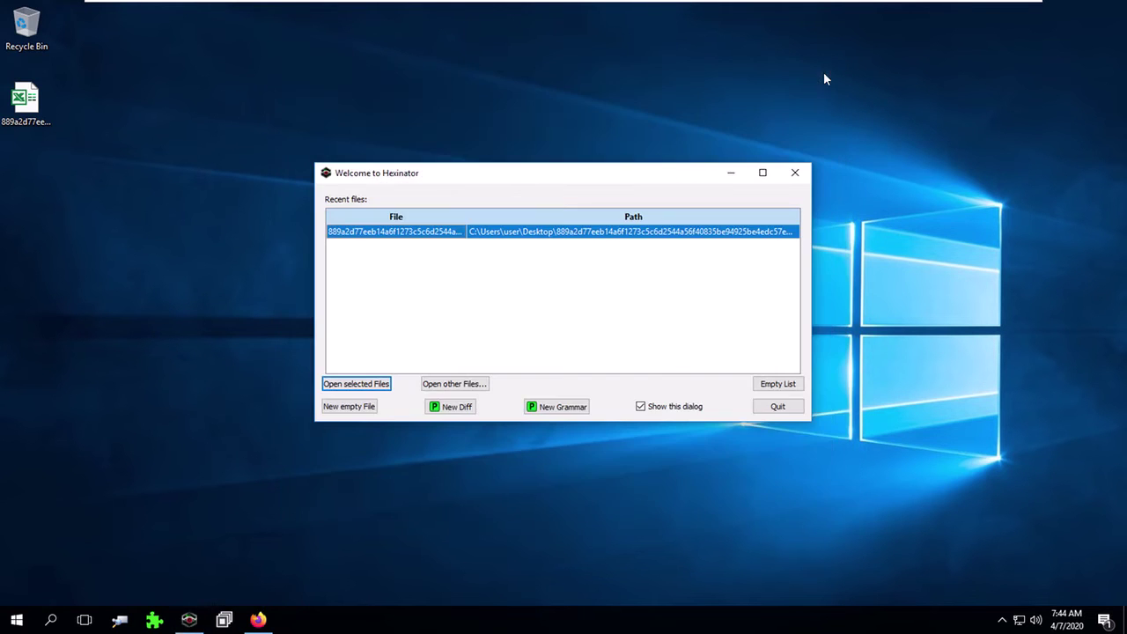
Step: Reopen the patched workbook, switch to sheet 0WC9rjvzEf and list its defined names
{"action": "left_click", "coordinate": [793, 174]}
{"action": "double_click", "coordinate": [25, 108]}
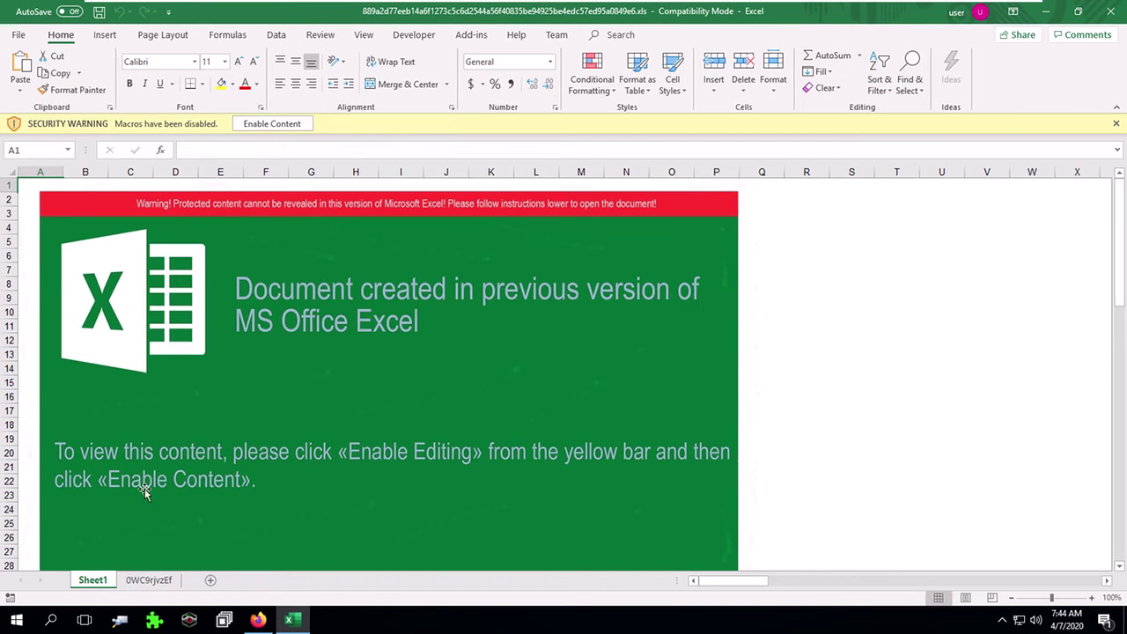
{"action": "left_click", "coordinate": [141, 583]}
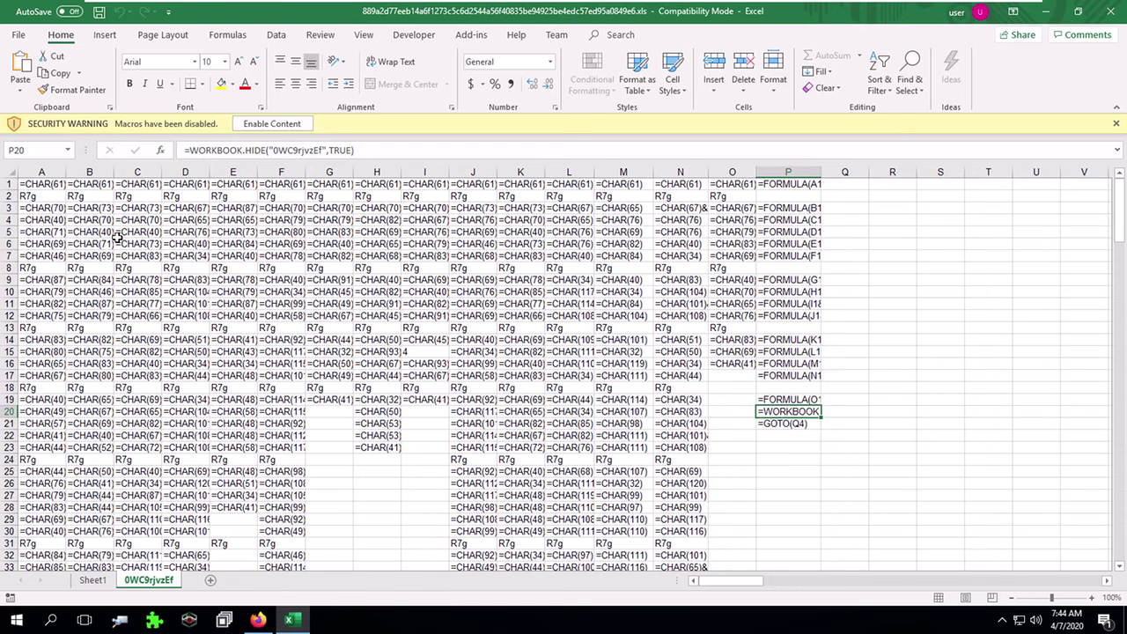
{"action": "left_click", "coordinate": [68, 151]}
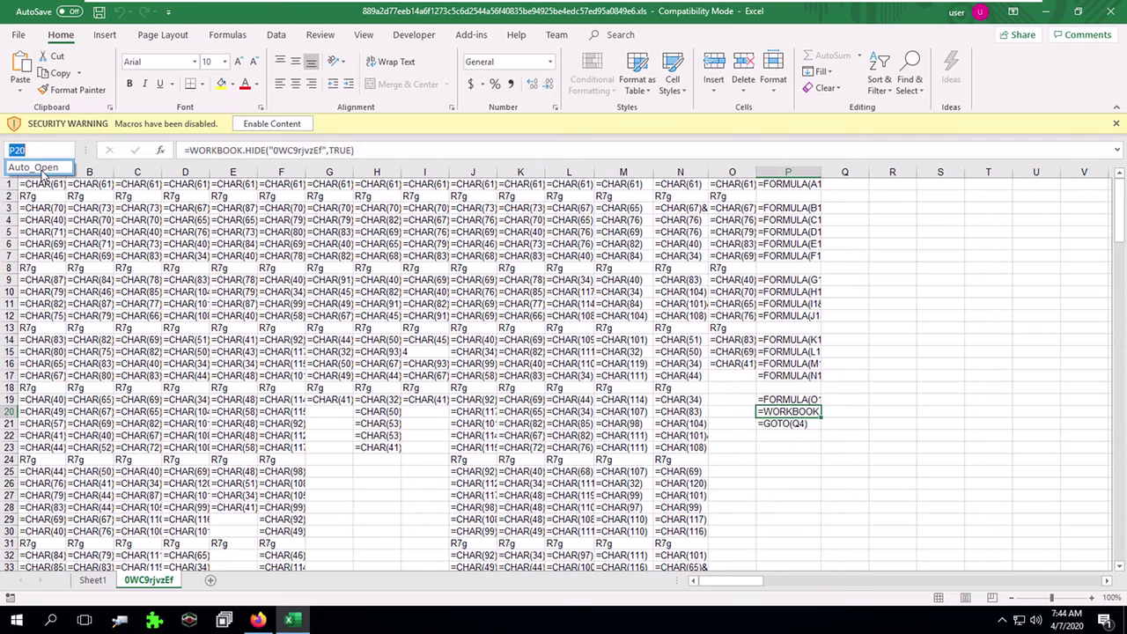
Step: Jump to the Auto_Open cell P1 and step down through column P's formulas
{"action": "left_click", "coordinate": [35, 167]}
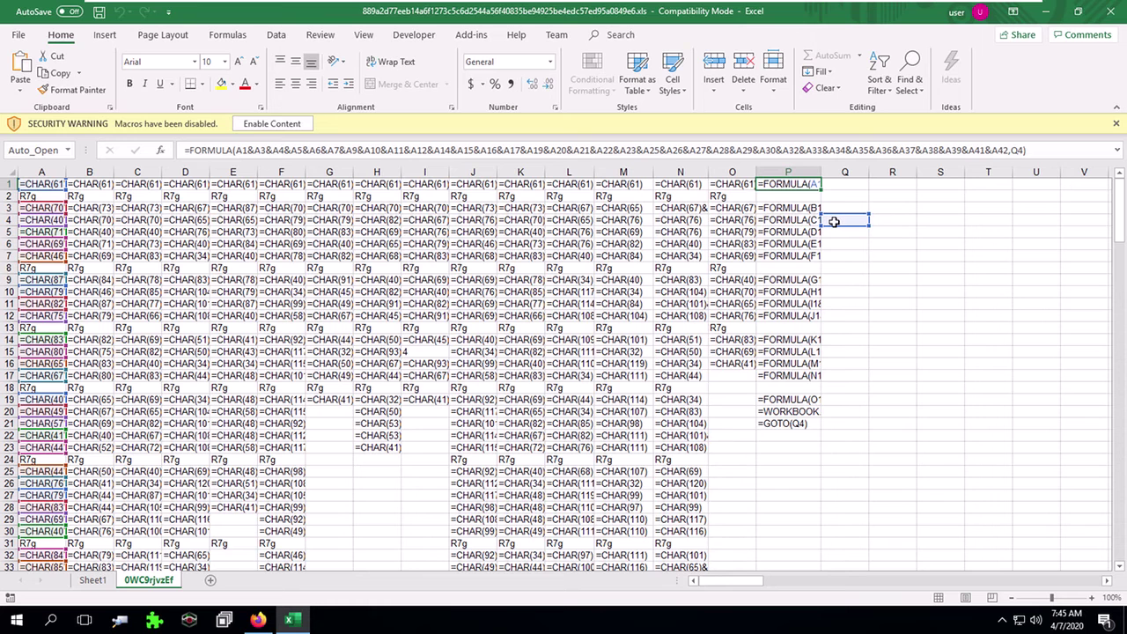
{"action": "key", "text": "Return"}
{"action": "double_click", "coordinate": [783, 210]}
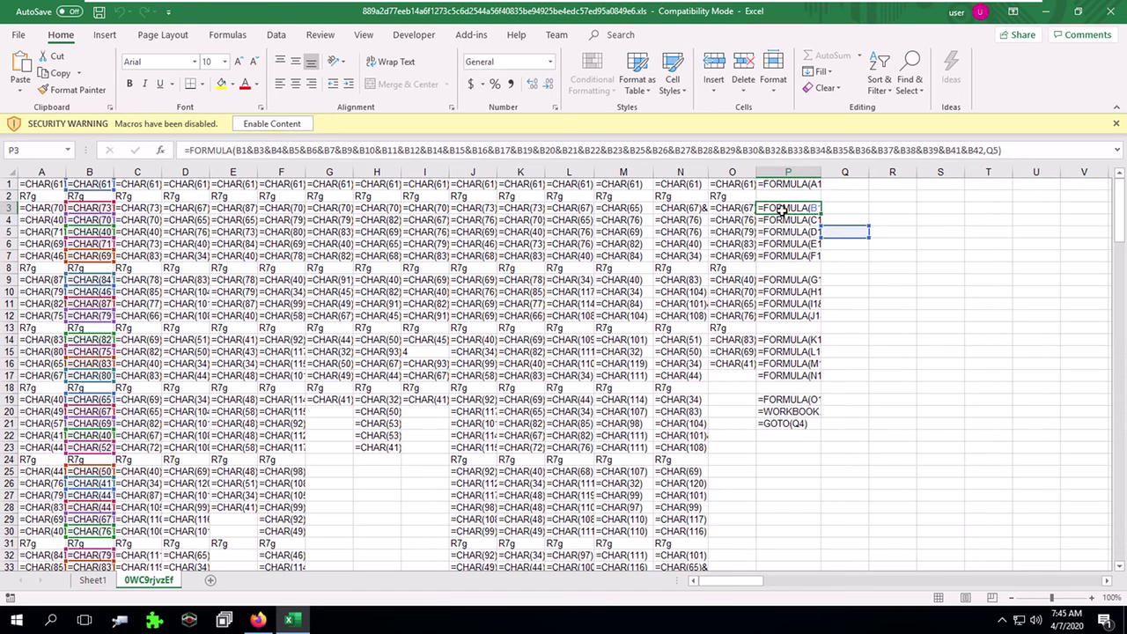
{"action": "key", "text": "Return"}
{"action": "key", "text": "F2"}
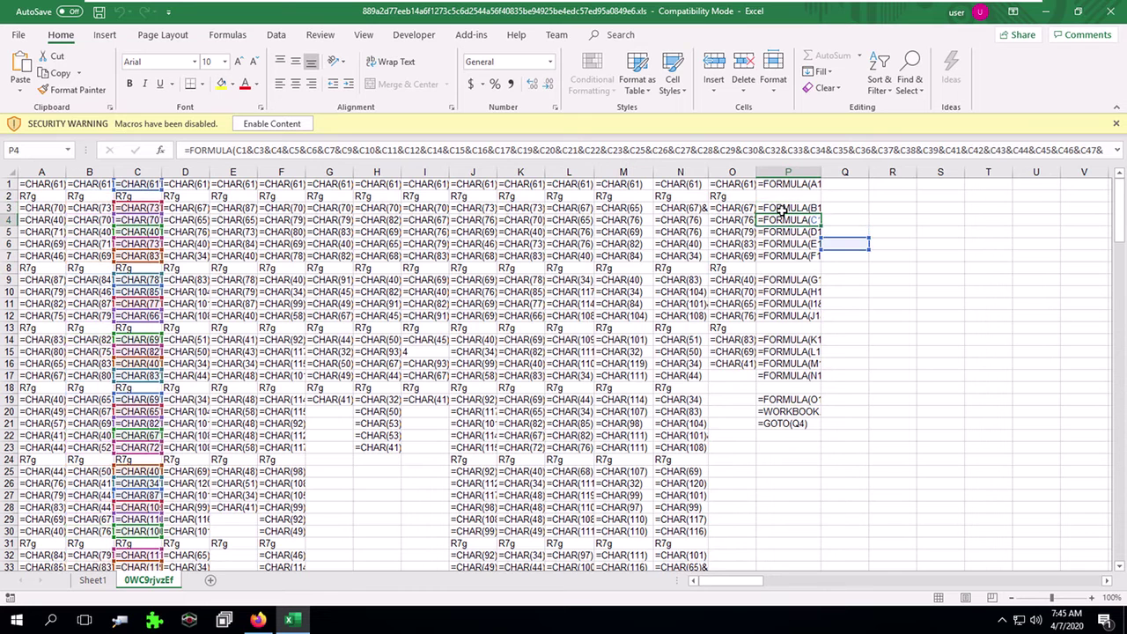
{"action": "key", "text": "Return"}
{"action": "key", "text": "F2"}
{"action": "key", "text": "Return"}
{"action": "key", "text": "F2"}
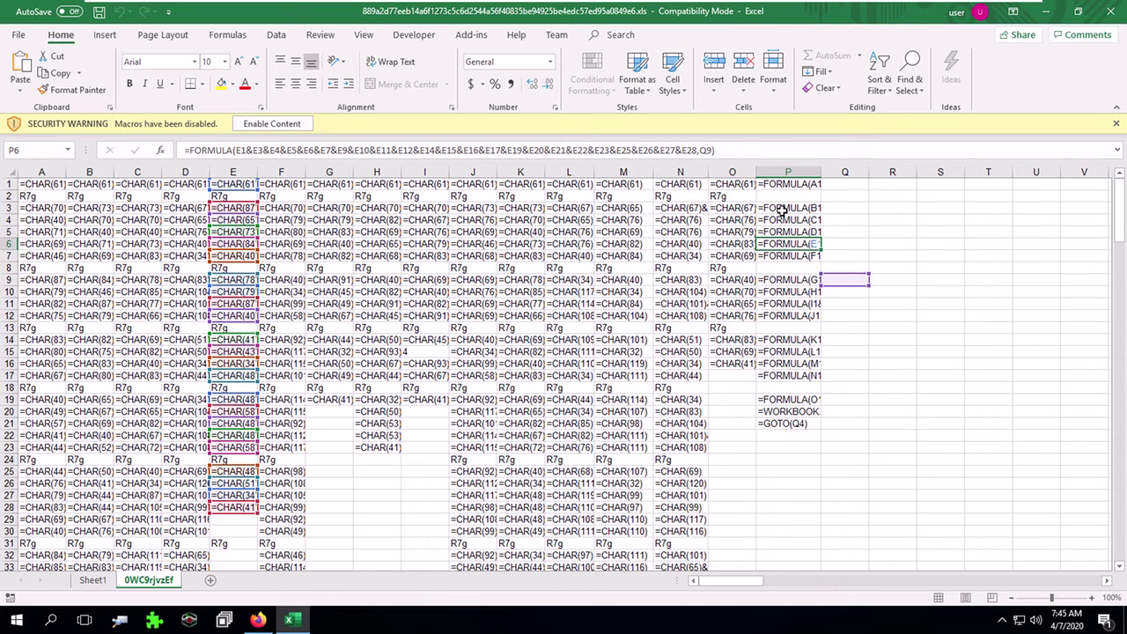
{"action": "key", "text": "Return"}
{"action": "key", "text": "F2"}
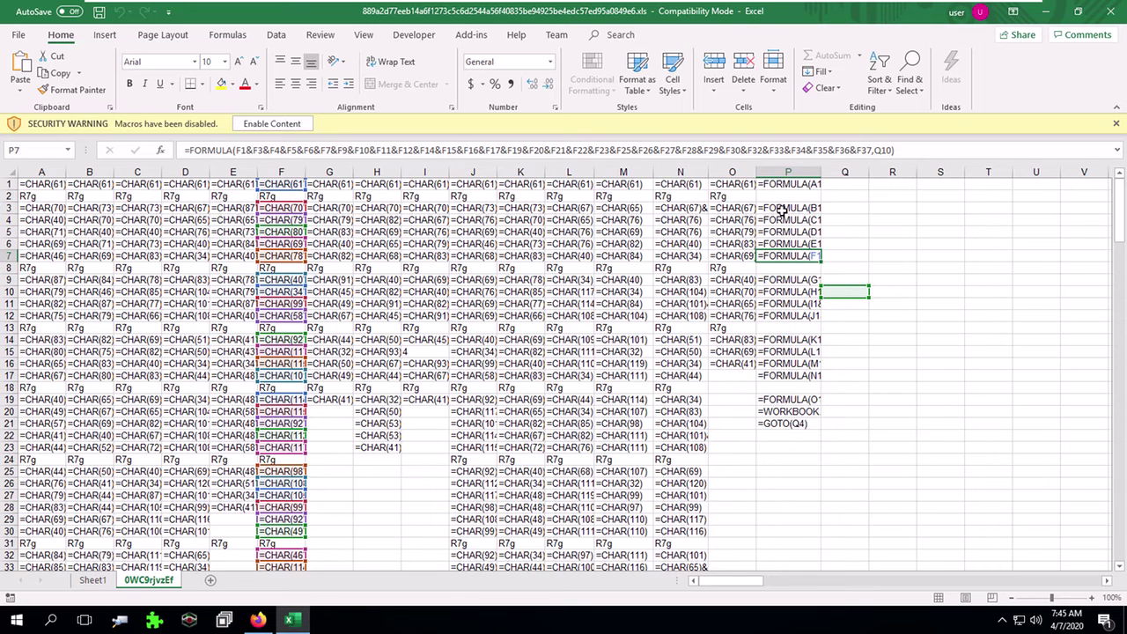
{"action": "key", "text": "Return"}
{"action": "key", "text": "Return"}
{"action": "key", "text": "F2"}
{"action": "key", "text": "Return"}
{"action": "key", "text": "F2"}
{"action": "key", "text": "Return"}
{"action": "key", "text": "F2"}
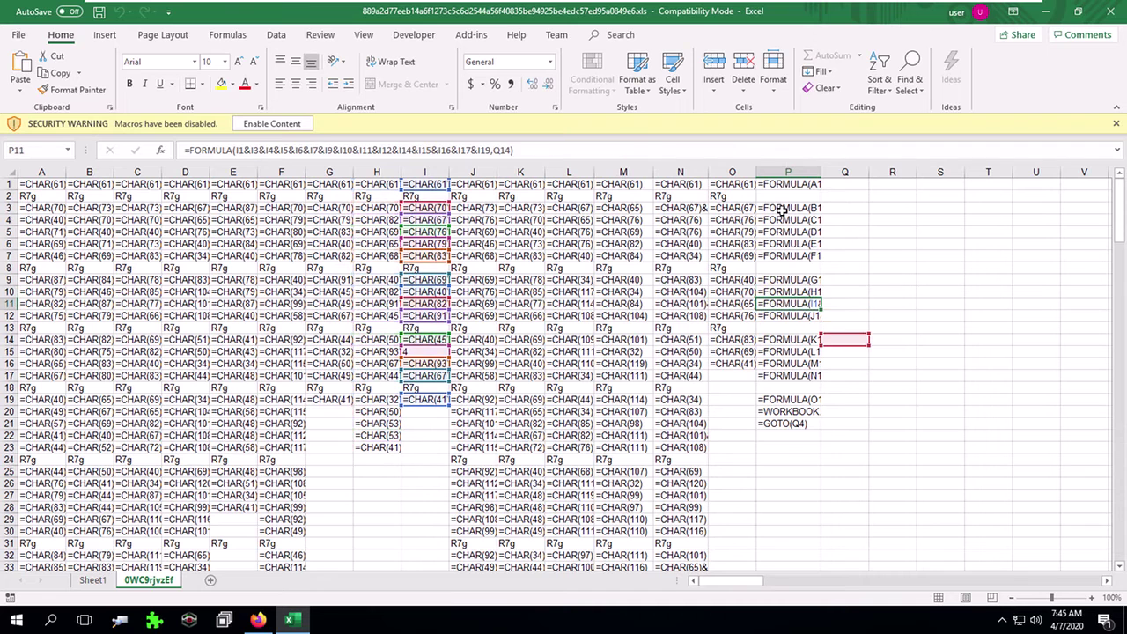
{"action": "key", "text": "Return"}
{"action": "key", "text": "F2"}
{"action": "key", "text": "Return"}
{"action": "key", "text": "Return"}
{"action": "key", "text": "F2"}
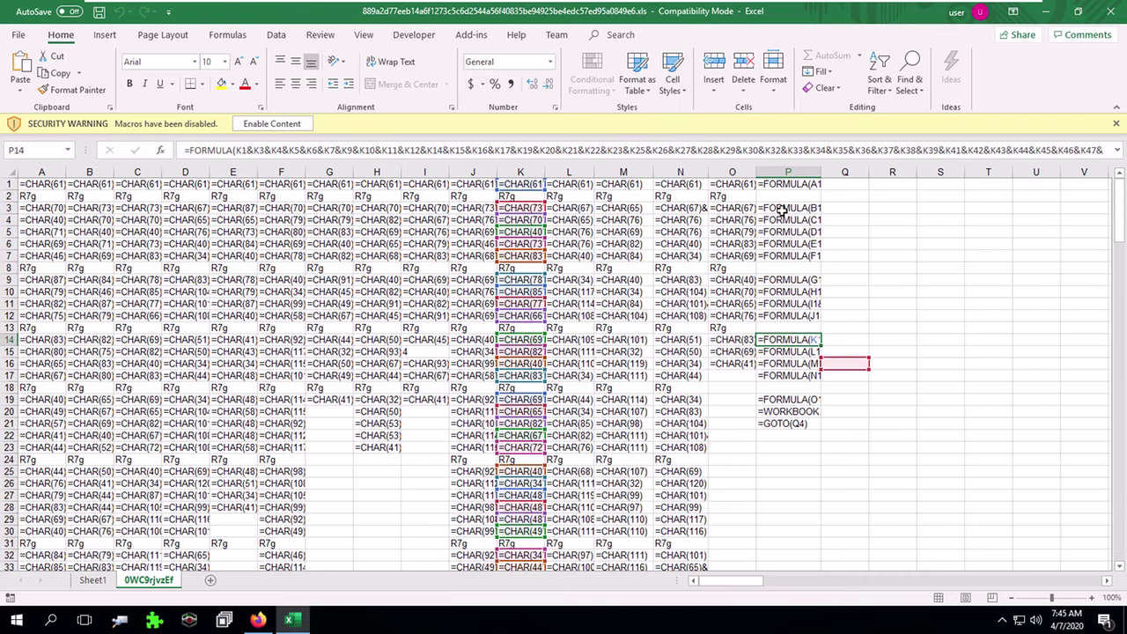
{"action": "key", "text": "Return"}
{"action": "key", "text": "F2"}
{"action": "key", "text": "Return"}
{"action": "key", "text": "F2"}
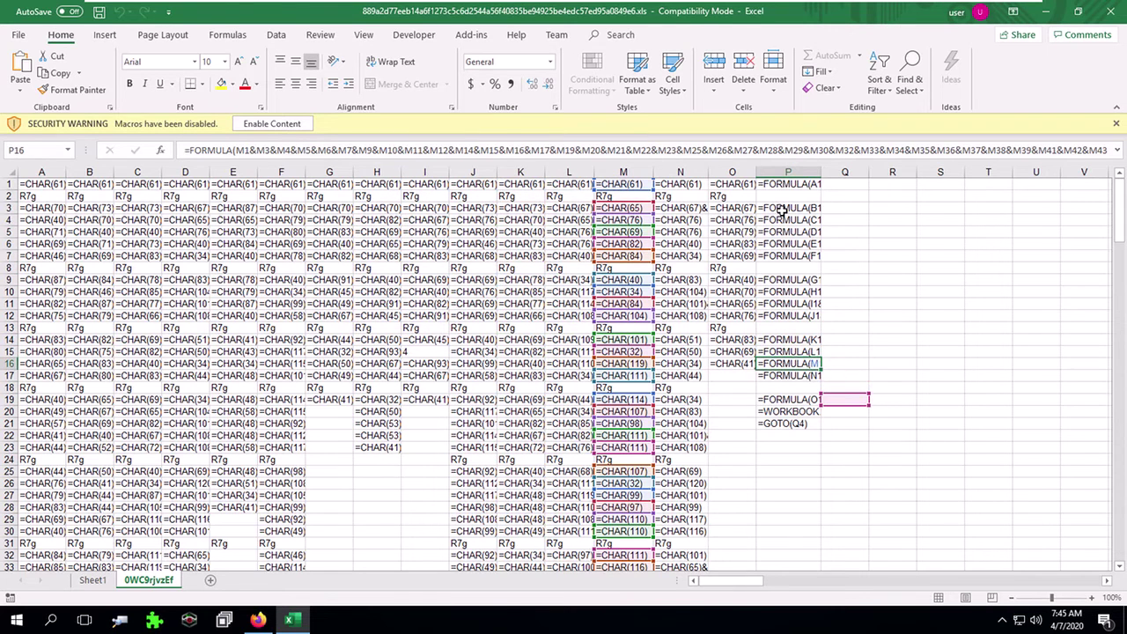
{"action": "key", "text": "Return"}
{"action": "key", "text": "F2"}
{"action": "key", "text": "Return"}
{"action": "key", "text": "Return"}
{"action": "key", "text": "F2"}
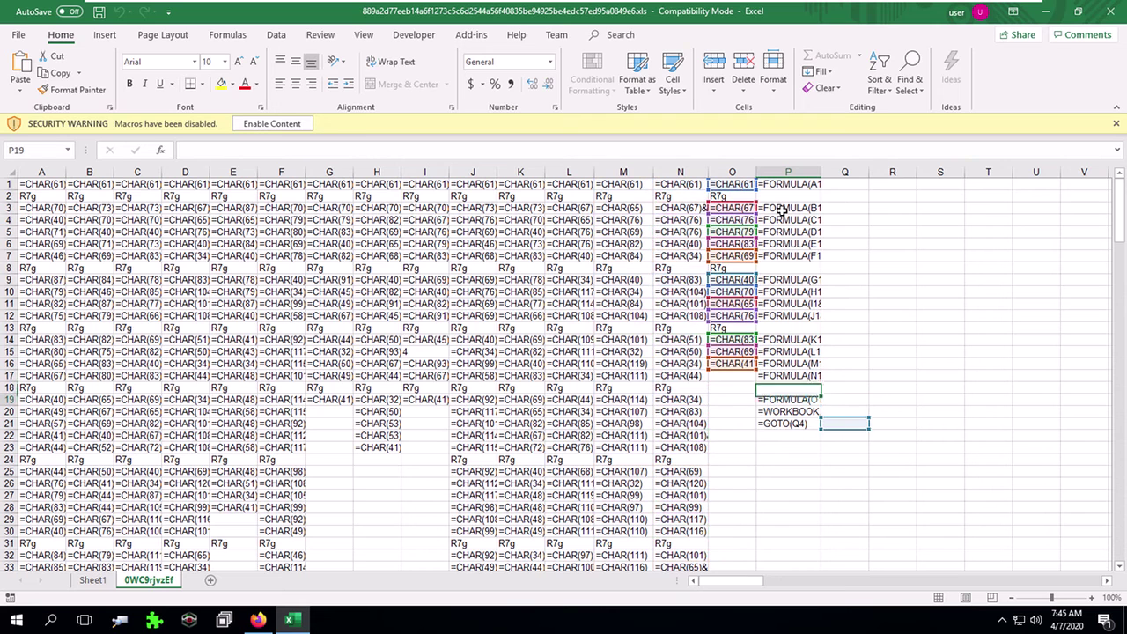
{"action": "key", "text": "Return"}
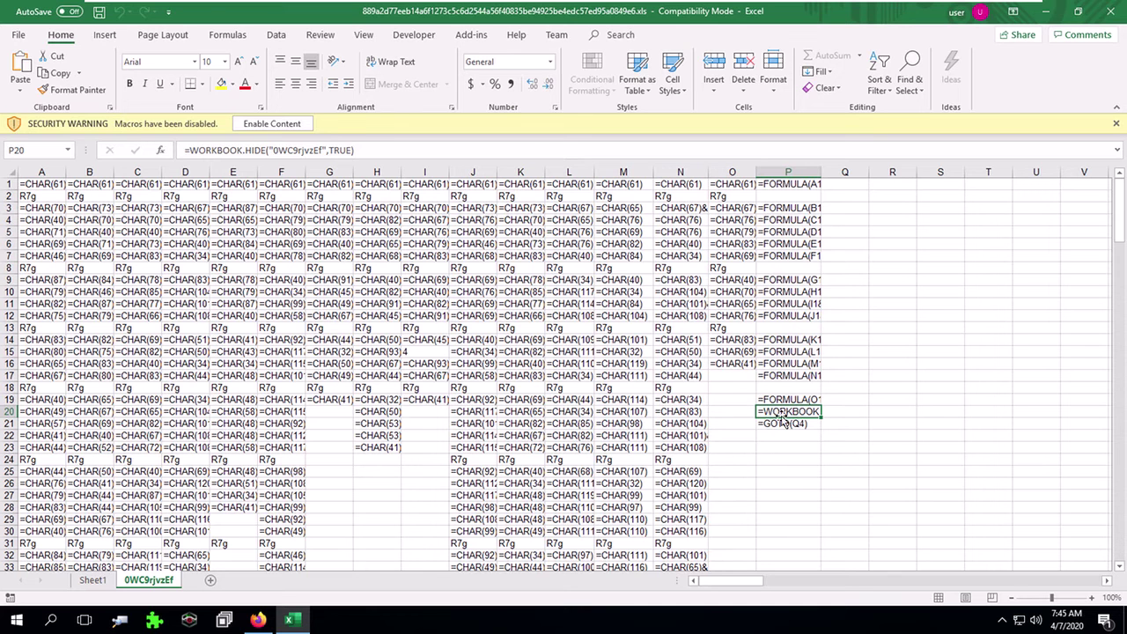
{"action": "key", "text": "Down"}
{"action": "key", "text": "F2"}
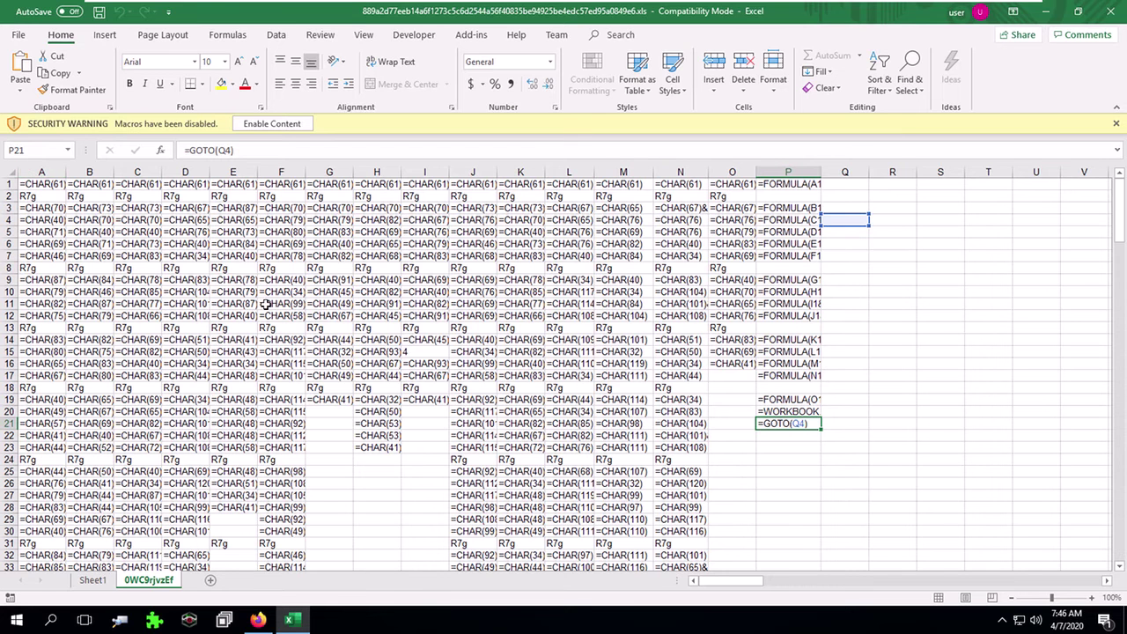
Step: Select column A, AutoFit its width, and copy its CHAR formulas
{"action": "left_click", "coordinate": [40, 170]}
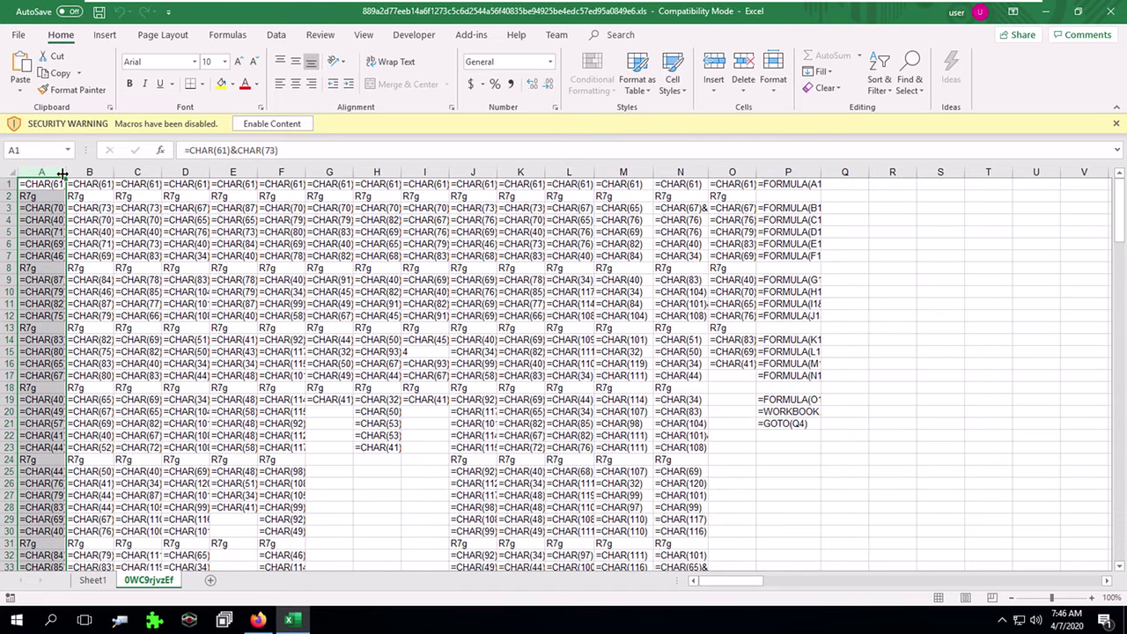
{"action": "double_click", "coordinate": [66, 170]}
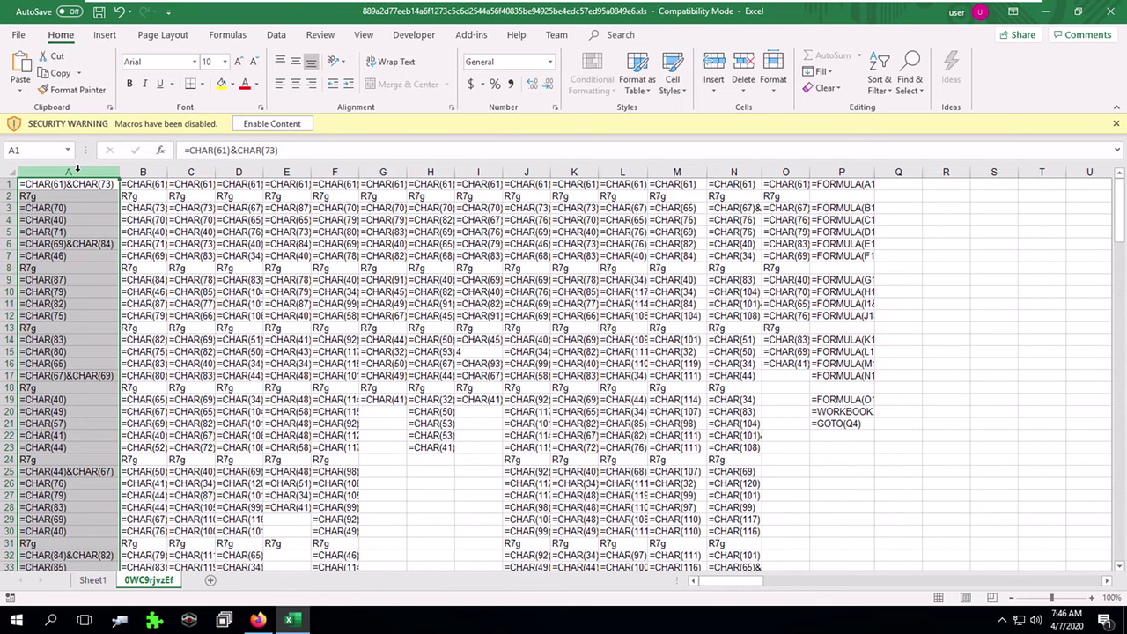
{"action": "key", "text": "ctrl+c"}
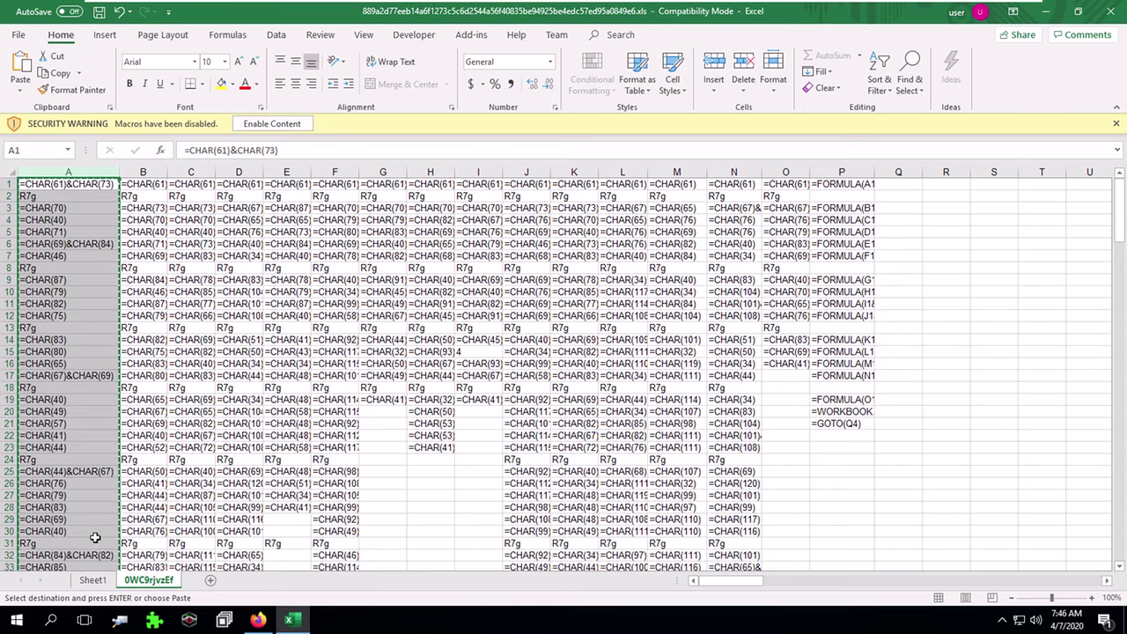
{"action": "left_click", "coordinate": [16, 620]}
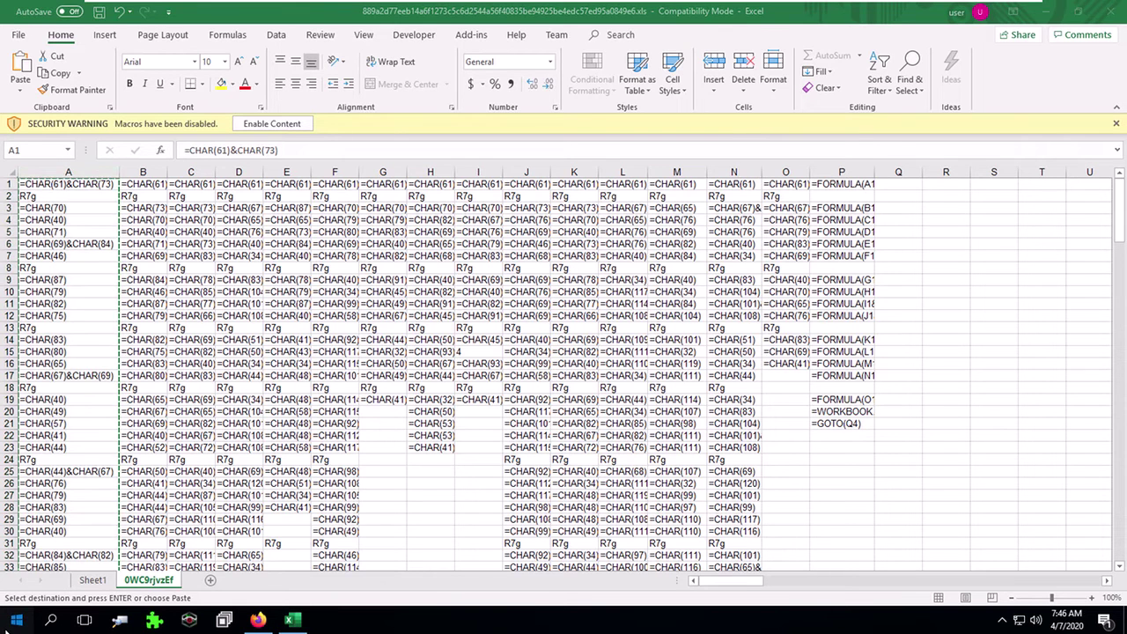
Step: Search the Start menu for 'notepad++' and launch Notepad++
{"action": "left_click", "coordinate": [7, 629]}
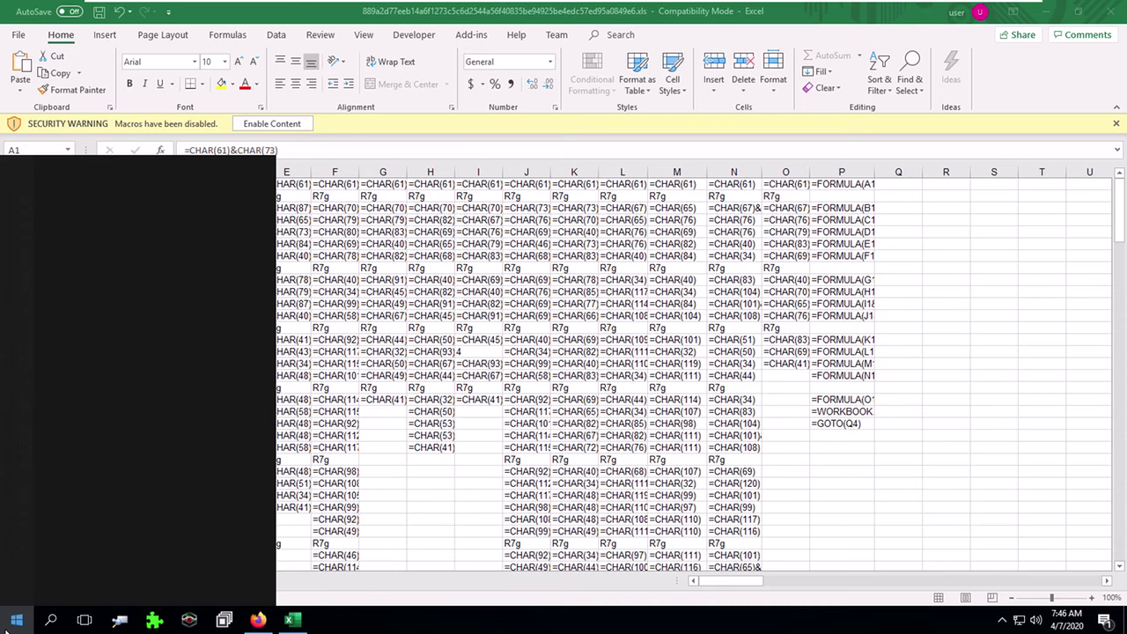
{"action": "type", "text": "nopte"}
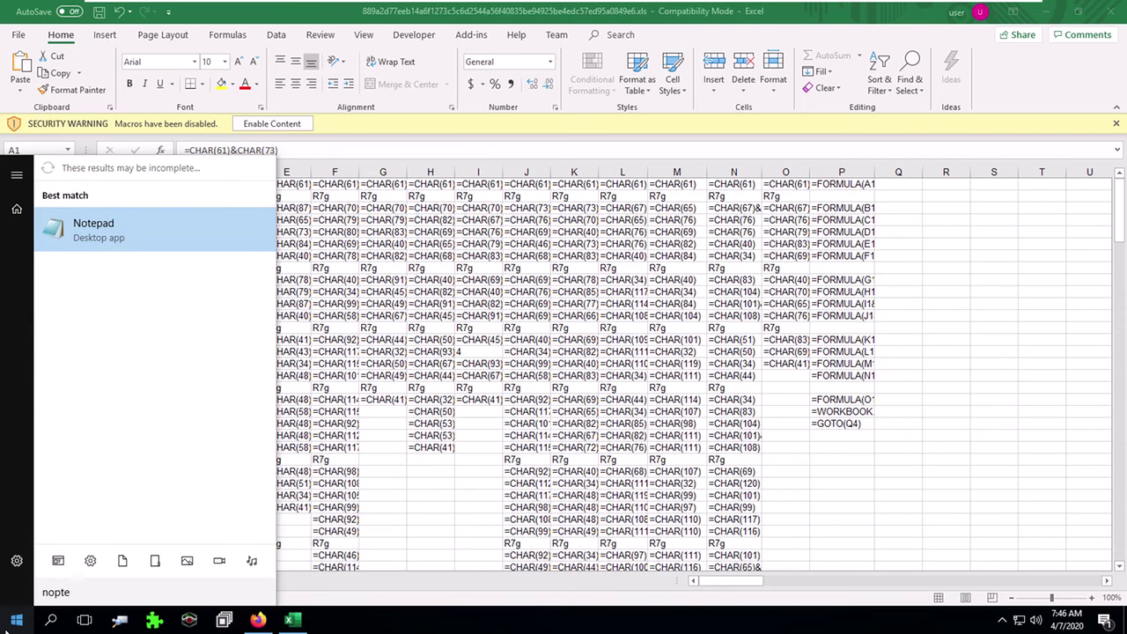
{"action": "key", "text": "BackSpace"}
{"action": "key", "text": "BackSpace"}
{"action": "key", "text": "BackSpace"}
{"action": "type", "text": "te"}
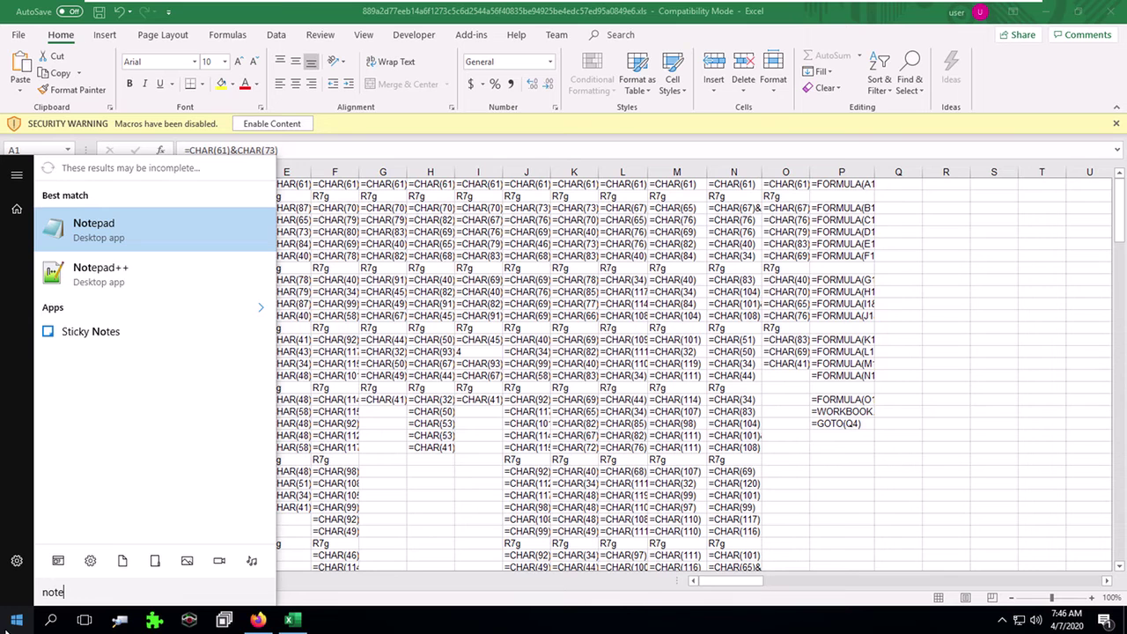
{"action": "type", "text": "p"}
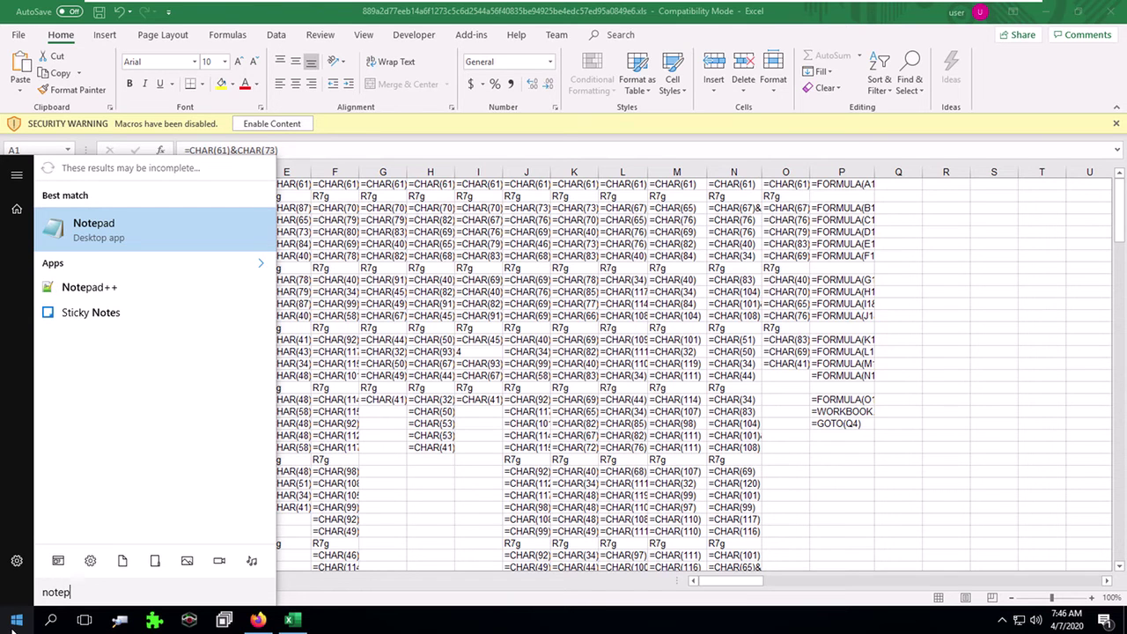
{"action": "type", "text": "ad++"}
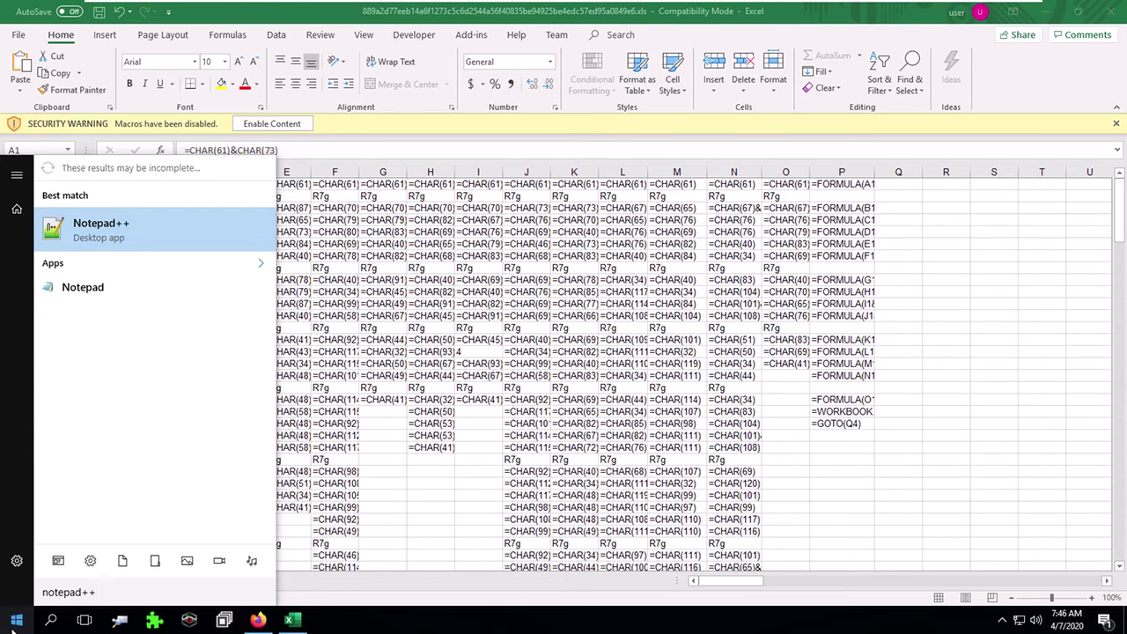
{"action": "left_click", "coordinate": [13, 621]}
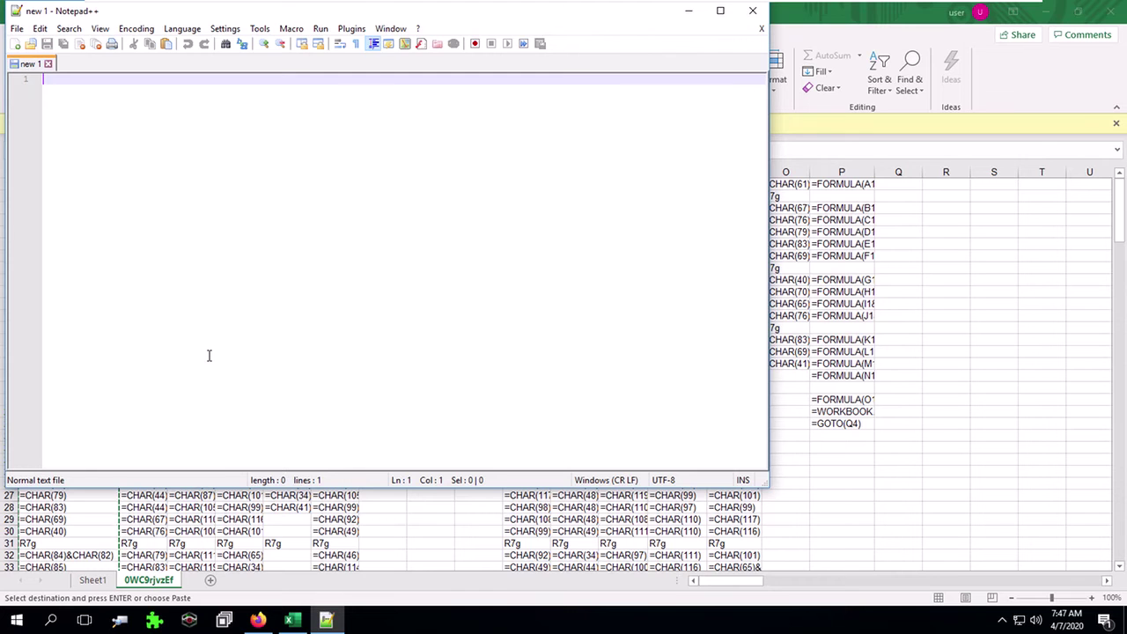
Step: Paste column A's CHAR formulas into the new file and scroll back to the top
{"action": "key", "text": "ctrl+v"}
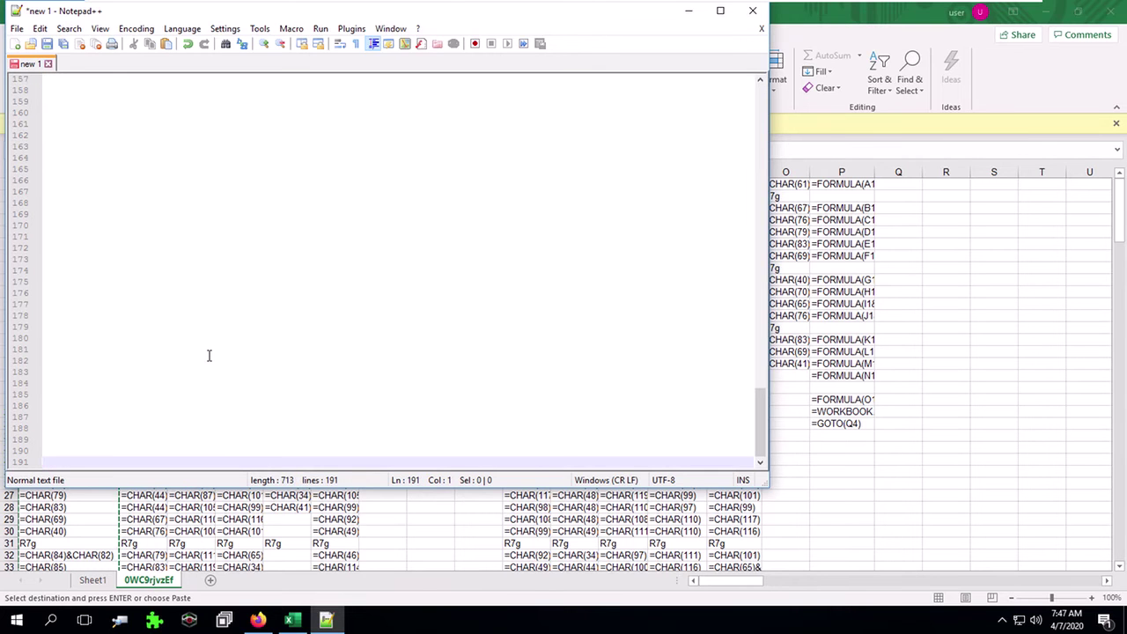
{"action": "scroll", "coordinate": [209, 355], "scroll_direction": "up", "scroll_amount": 20}
{"action": "scroll", "coordinate": [208, 355], "scroll_direction": "up", "scroll_amount": 12}
{"action": "scroll", "coordinate": [209, 355], "scroll_direction": "up", "scroll_amount": 20}
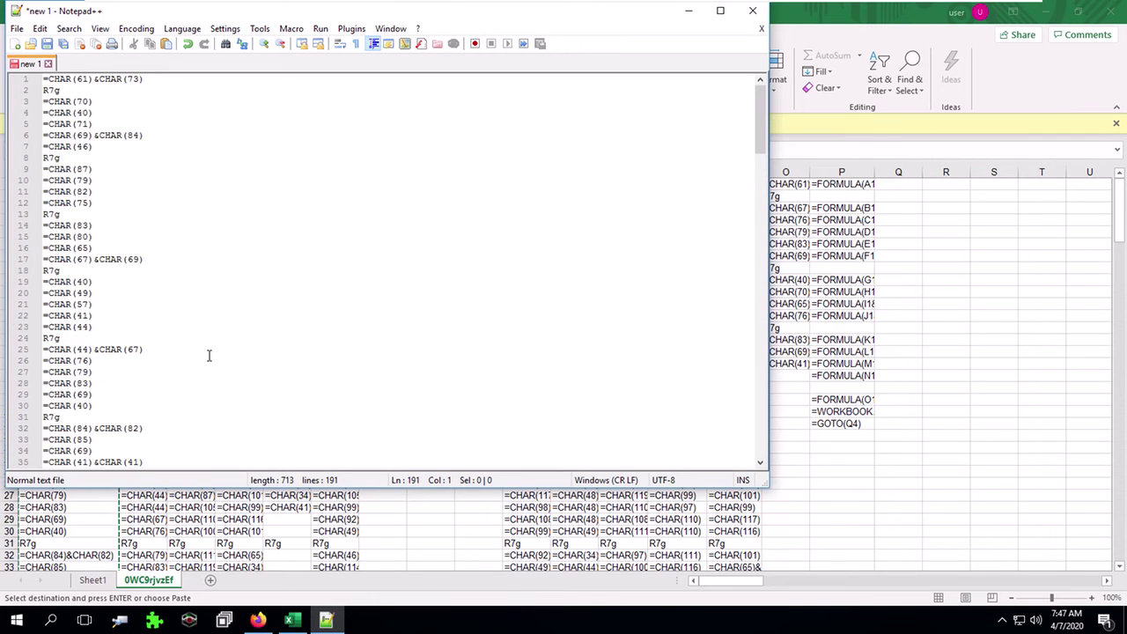
{"action": "left_click", "coordinate": [616, 101]}
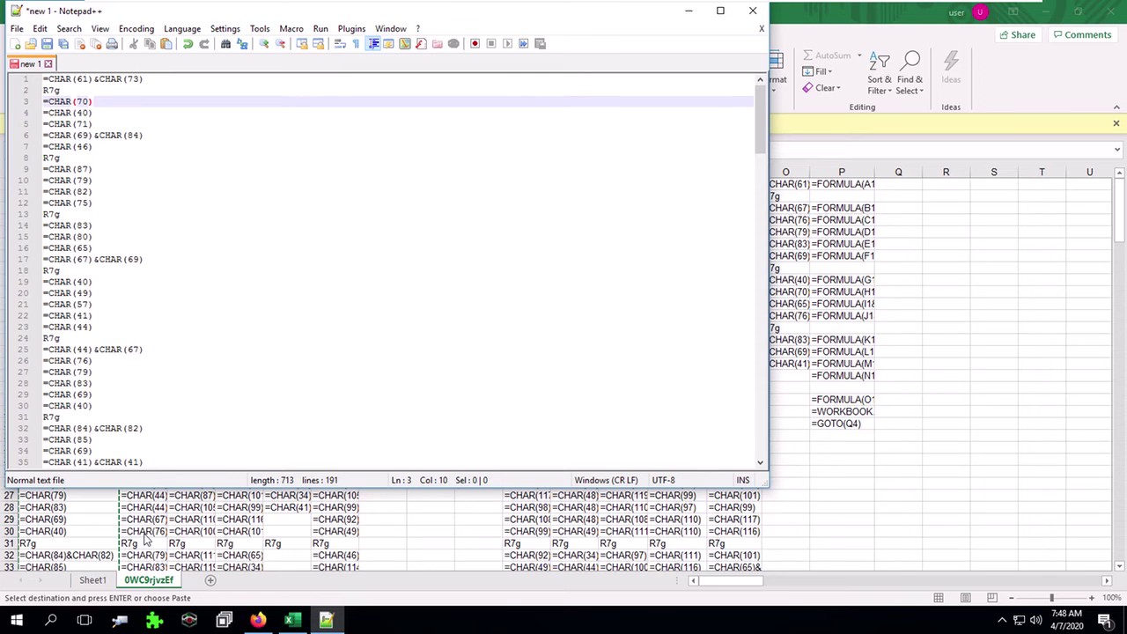
{"action": "key", "text": "alt+Tab"}
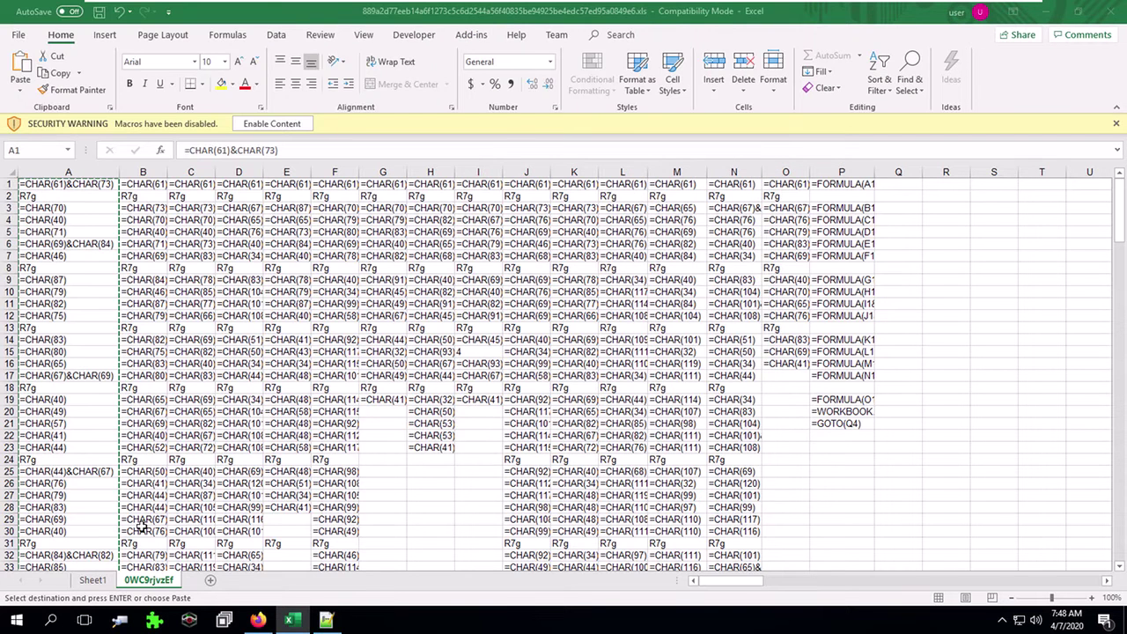
{"action": "left_click", "coordinate": [186, 508]}
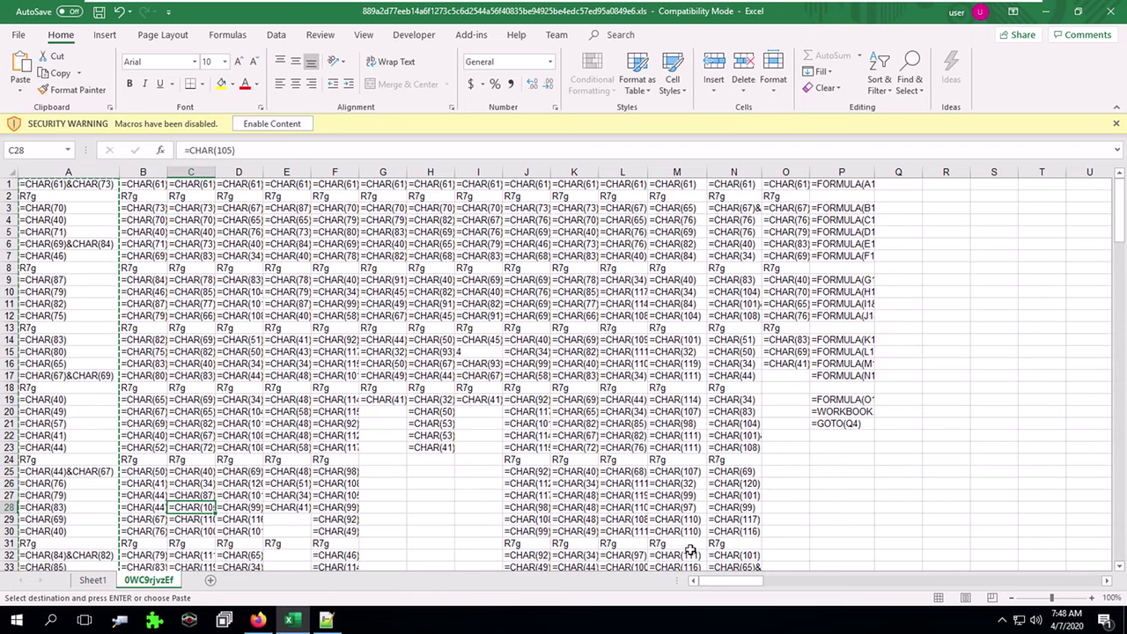
{"action": "left_click", "coordinate": [328, 621]}
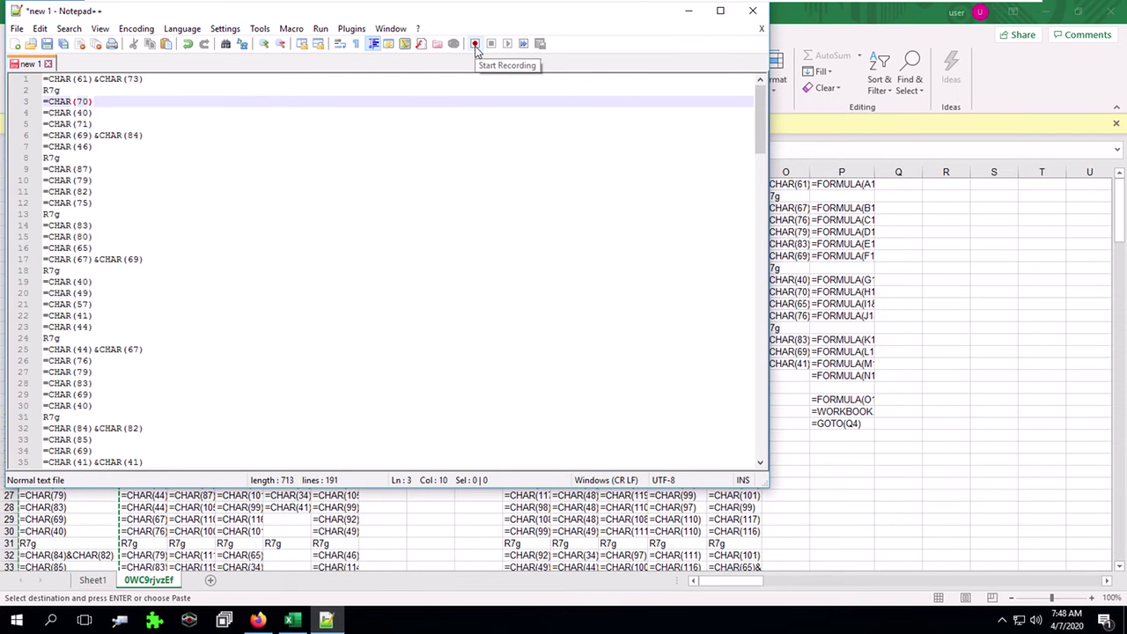
Step: Start recording a macro, then replace every 'R7g' entry with nothing
{"action": "left_click", "coordinate": [476, 44]}
{"action": "left_click", "coordinate": [417, 194]}
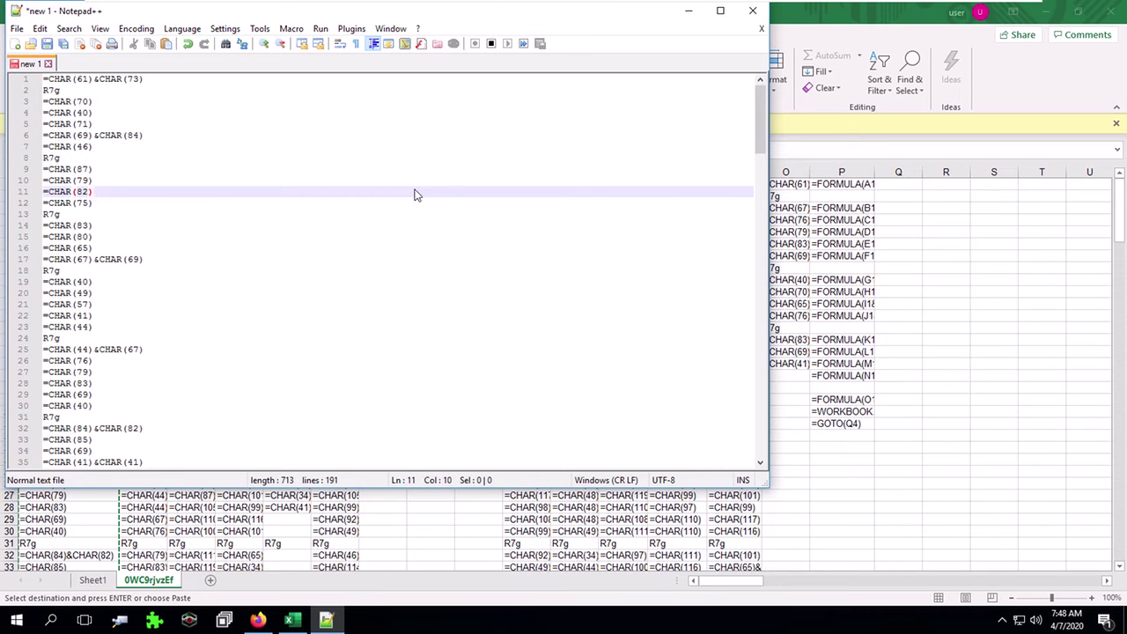
{"action": "key", "text": "ctrl+h"}
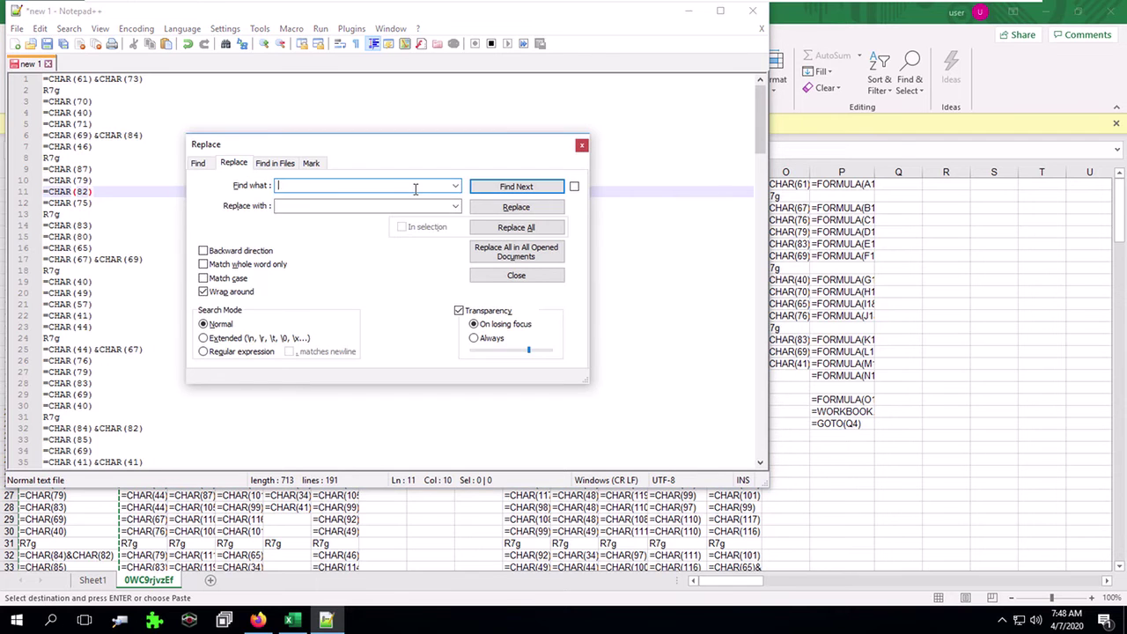
{"action": "type", "text": "R"}
{"action": "type", "text": "7"}
{"action": "type", "text": "g"}
{"action": "left_click", "coordinate": [530, 230]}
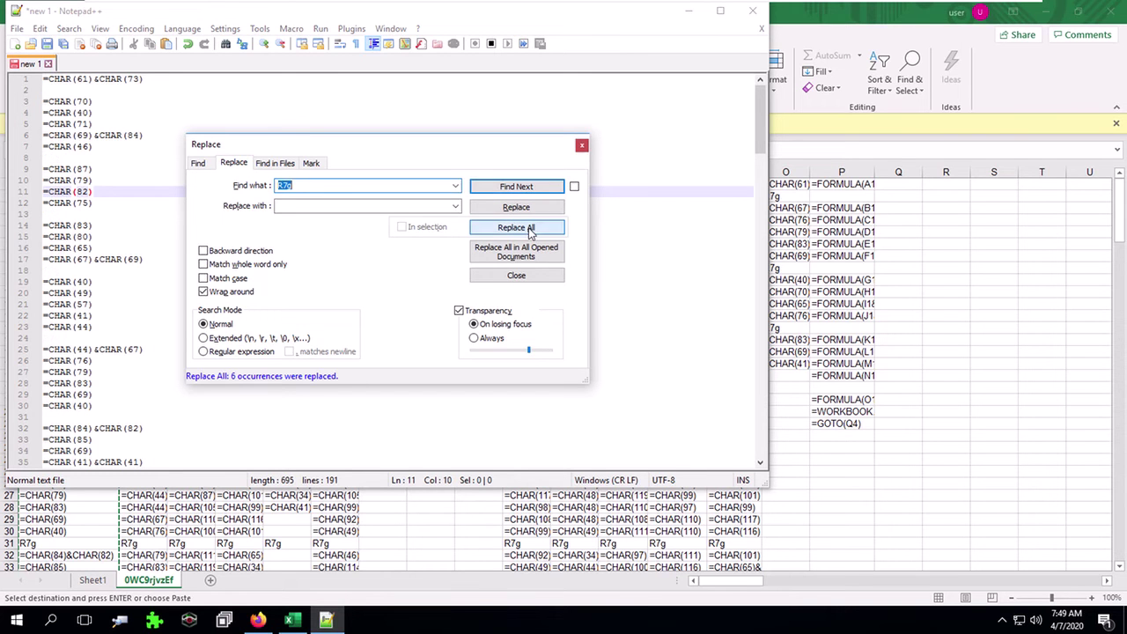
{"action": "left_click", "coordinate": [328, 185]}
Step: Replace every '&' with '+' and every 'CHAR' with 'chr'
{"action": "double_click", "coordinate": [315, 186]}
{"action": "type", "text": "&"}
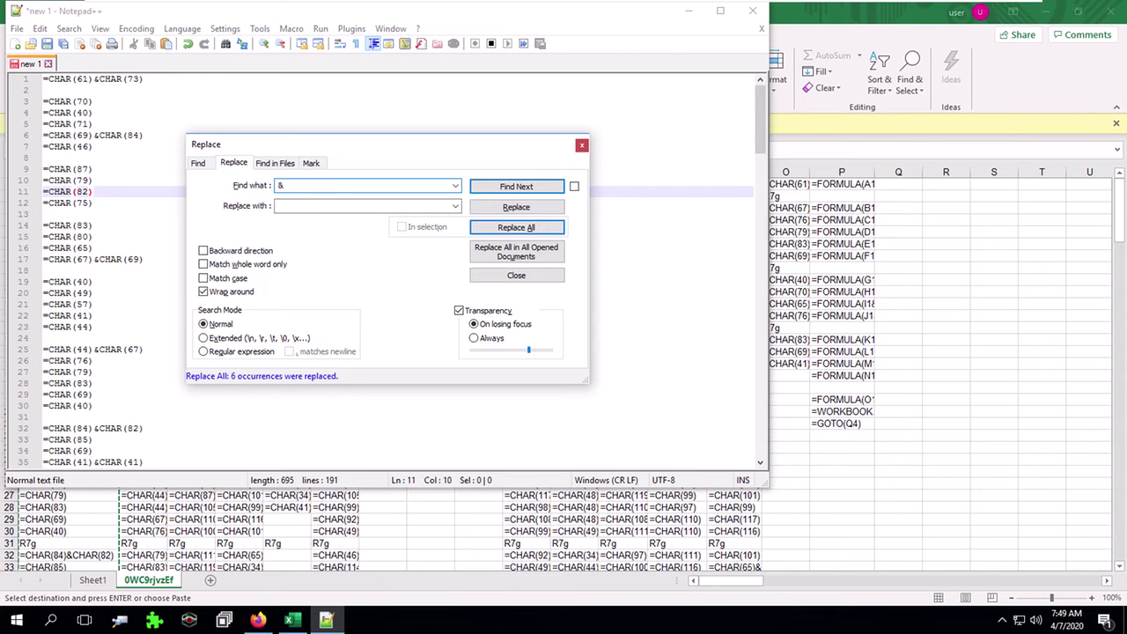
{"action": "type", "text": "+"}
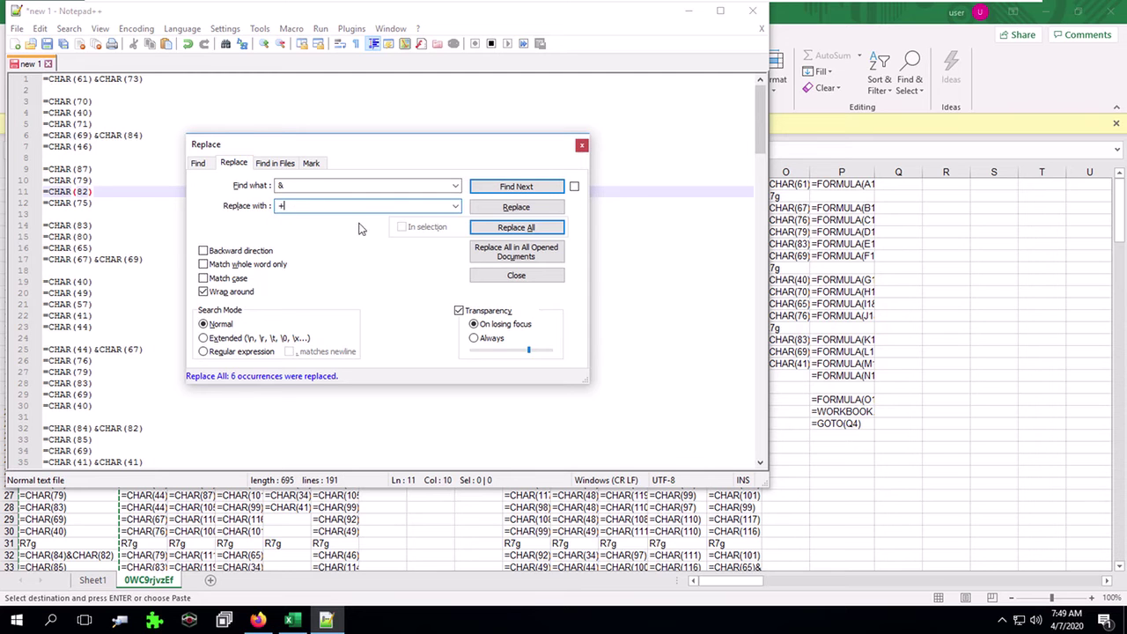
{"action": "left_click", "coordinate": [516, 227]}
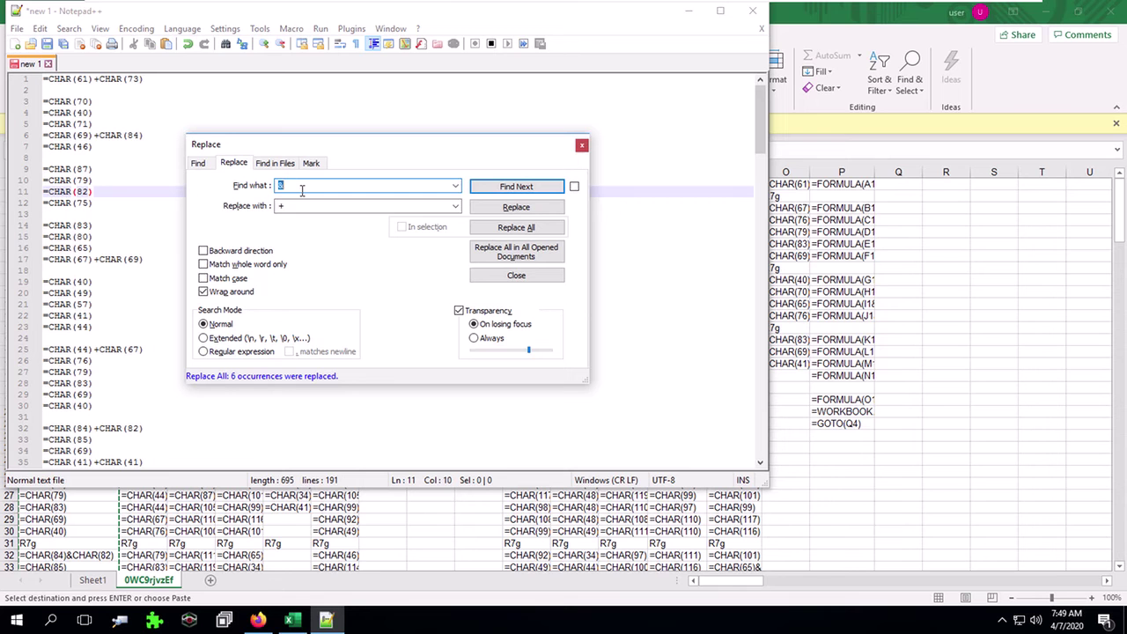
{"action": "type", "text": "C"}
{"action": "type", "text": "HAR"}
{"action": "key", "text": "Tab"}
{"action": "type", "text": "c"}
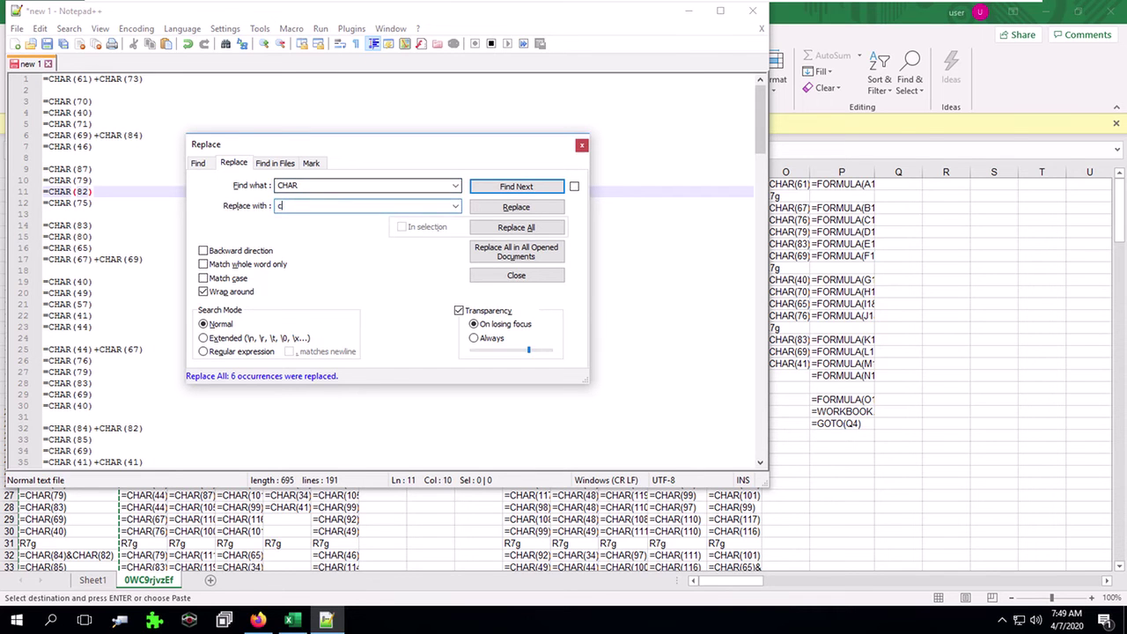
{"action": "type", "text": "hr"}
{"action": "left_click", "coordinate": [516, 227]}
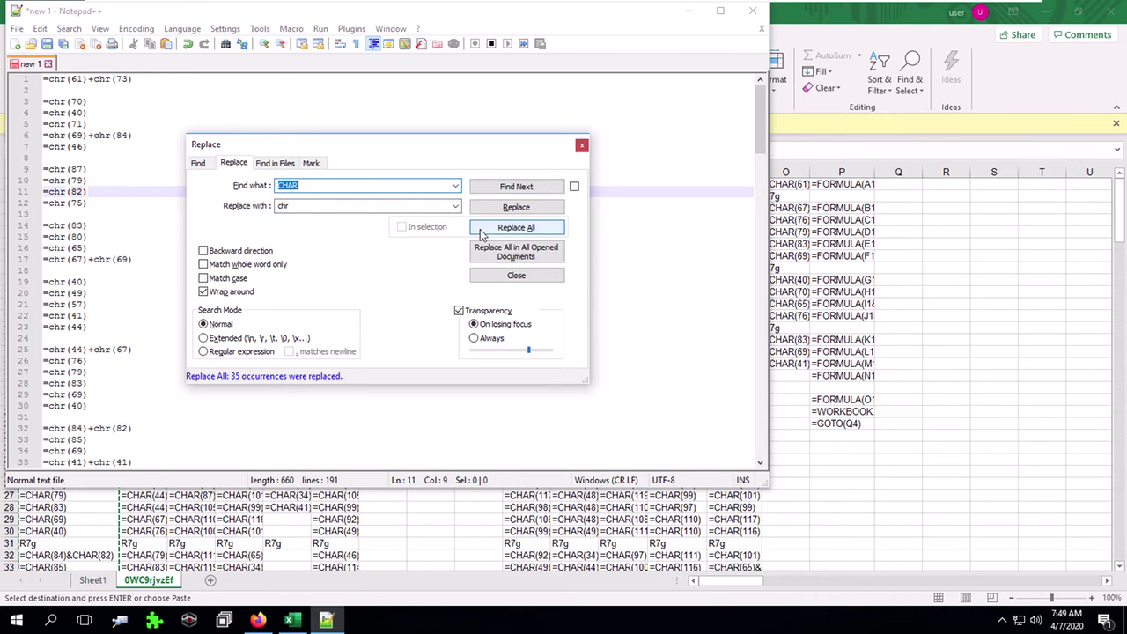
Step: Remove every '=' sign from the text with Replace All
{"action": "type", "text": "="}
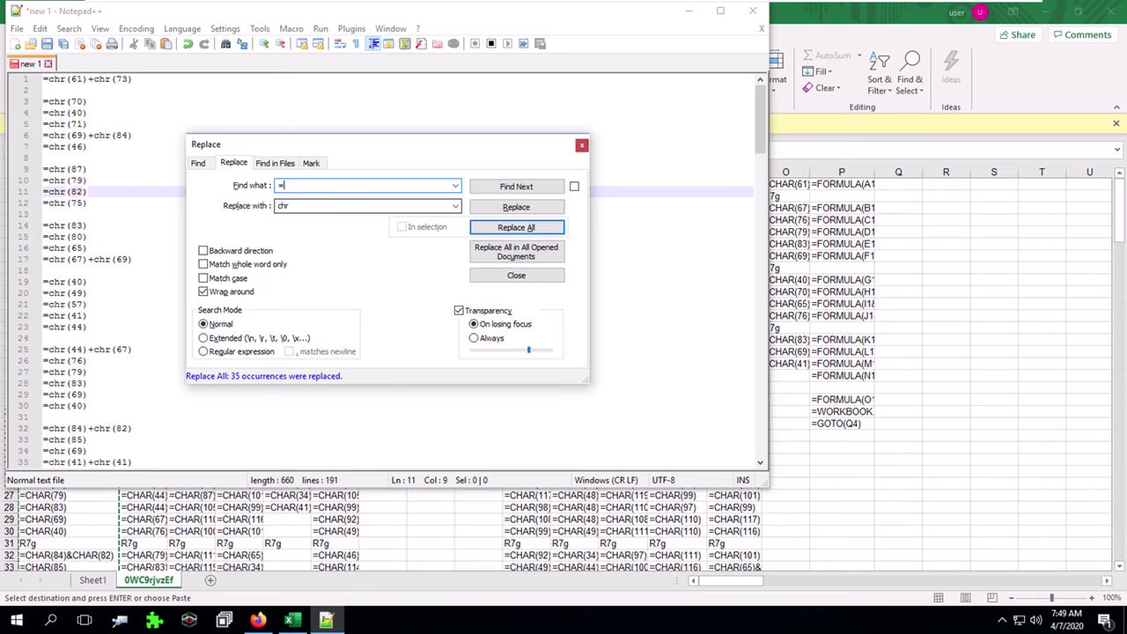
{"action": "key", "text": "Tab"}
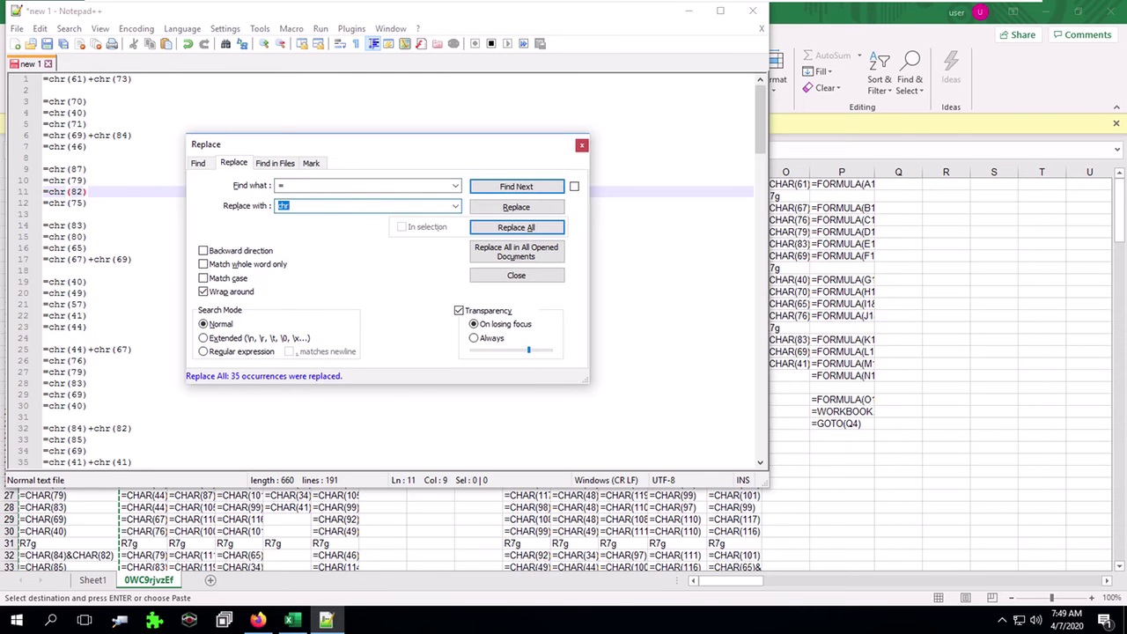
{"action": "key", "text": "BackSpace"}
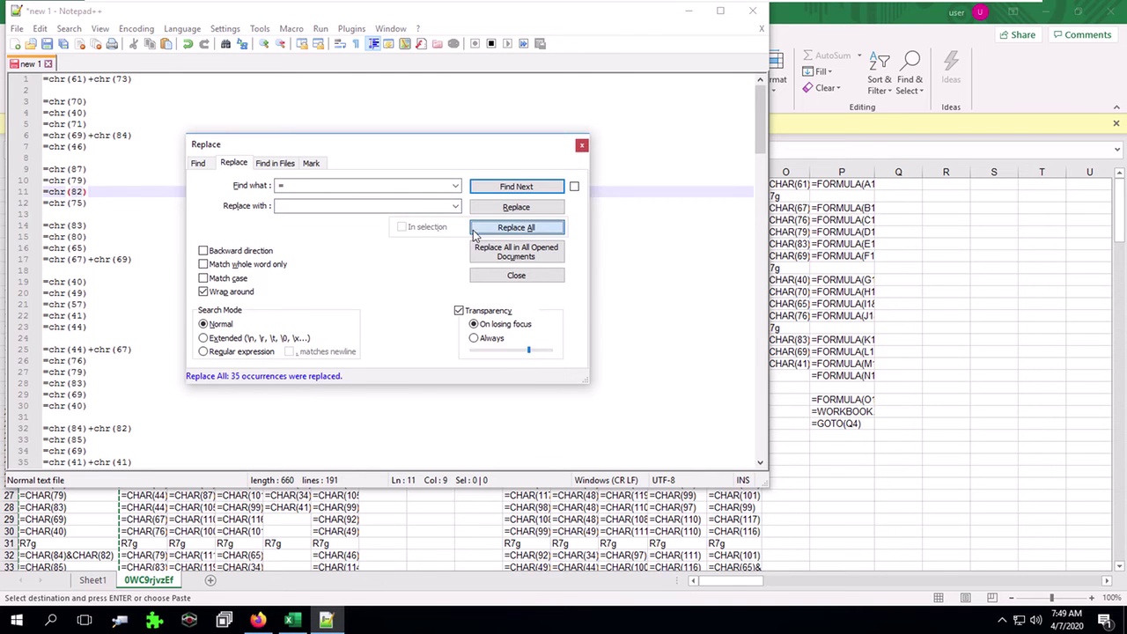
{"action": "left_click", "coordinate": [474, 231]}
{"action": "left_click", "coordinate": [320, 186]}
Step: In Extended mode, replace all \r\n\r\n with \r\n to remove blank lines
{"action": "key", "text": "BackSpace"}
{"action": "type", "text": "\\"}
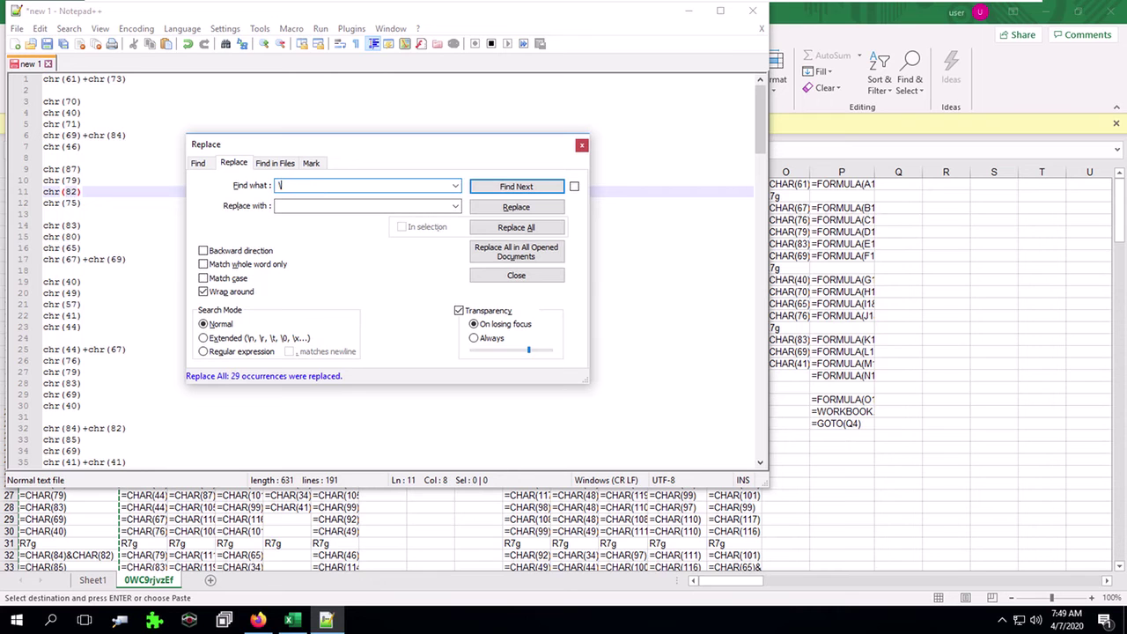
{"action": "type", "text": "n"}
{"action": "key", "text": "BackSpace"}
{"action": "key", "text": "BackSpace"}
{"action": "key", "text": "Tab"}
{"action": "type", "text": "\\"}
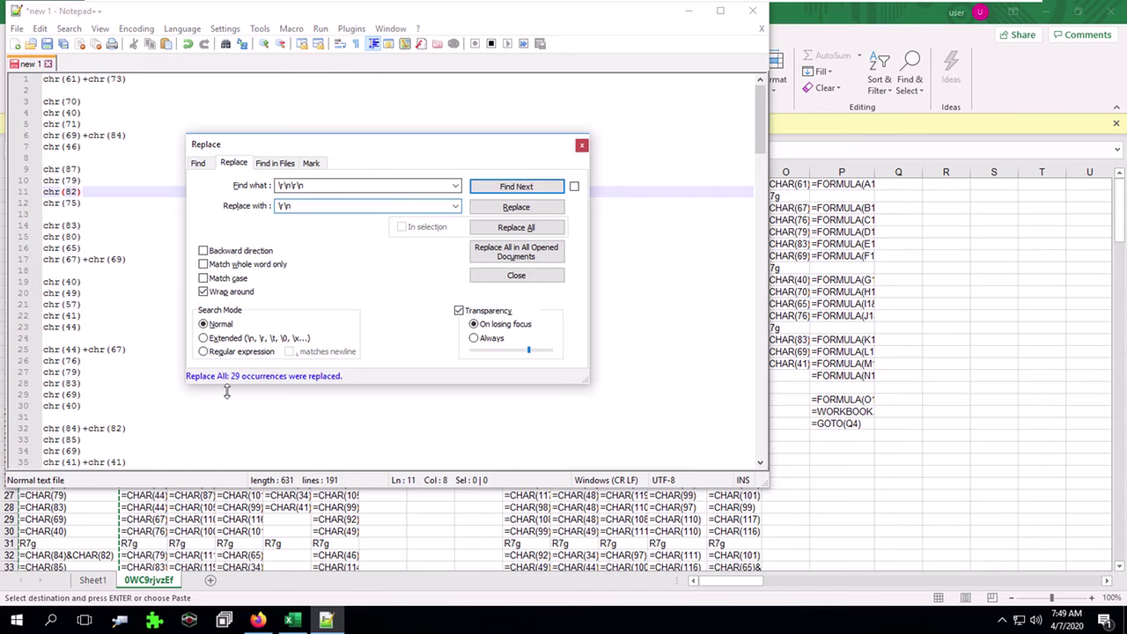
{"action": "left_click", "coordinate": [204, 338]}
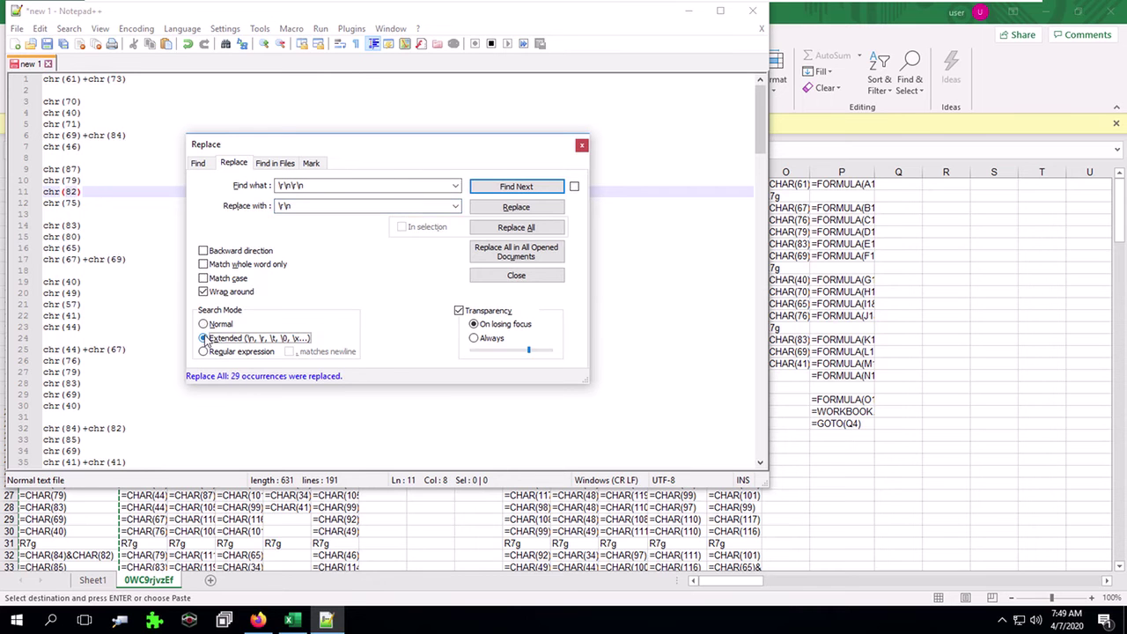
{"action": "left_click", "coordinate": [506, 228]}
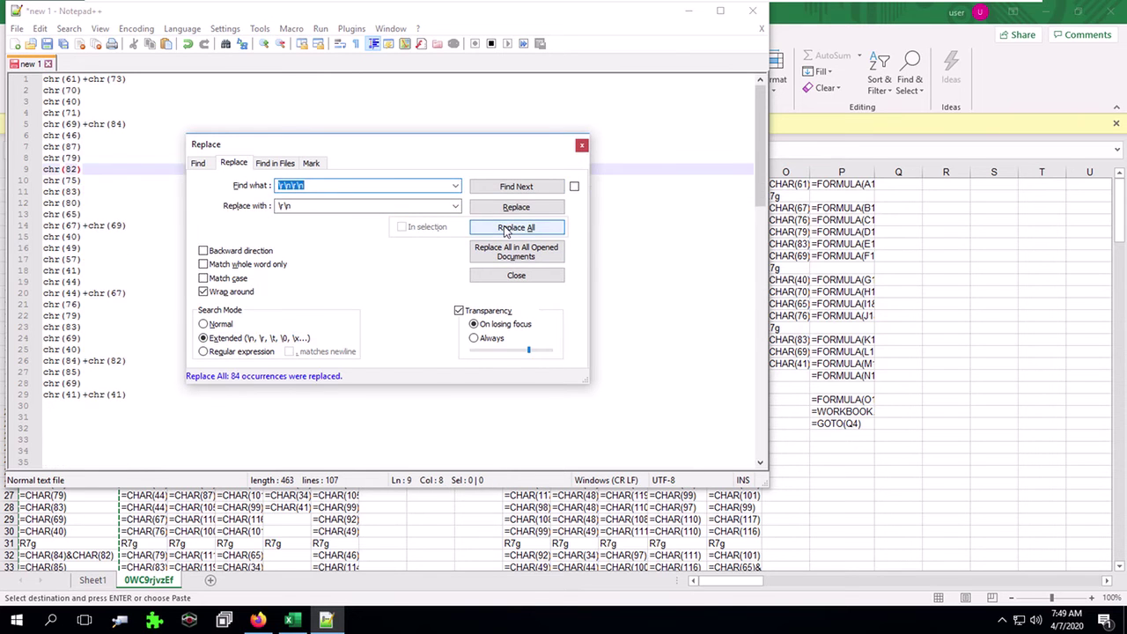
Step: Replace all \r\n line breaks with '+' to join the chr() terms
{"action": "left_click", "coordinate": [321, 186]}
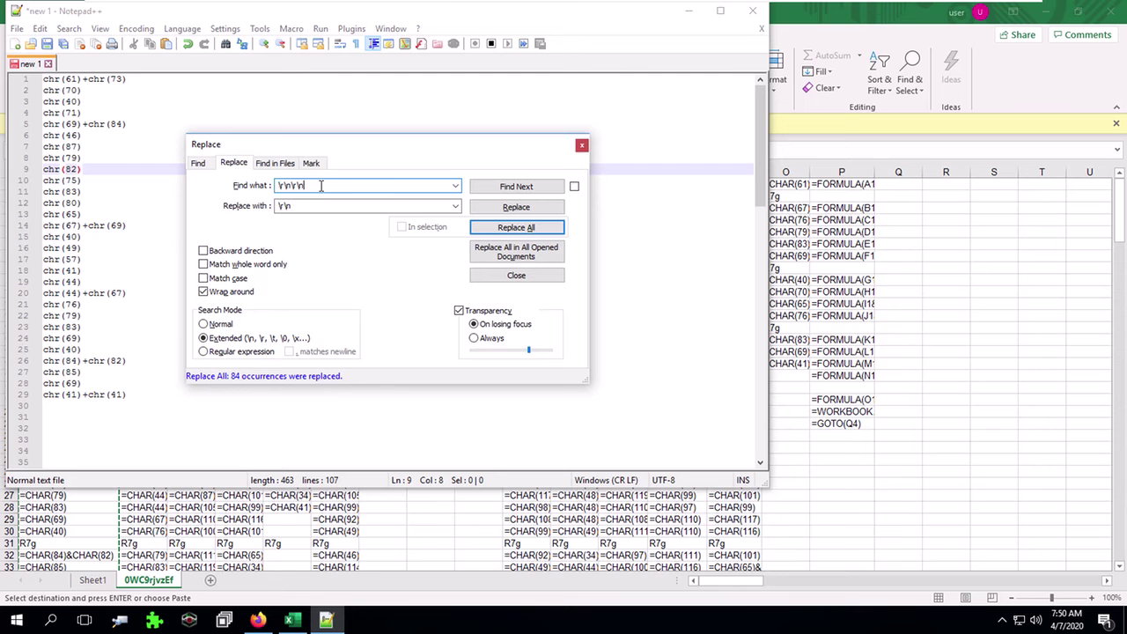
{"action": "left_click_drag", "start_coordinate": [322, 185], "coordinate": [215, 189]}
{"action": "type", "text": "\\"}
{"action": "type", "text": "r\\n"}
{"action": "key", "text": "Tab"}
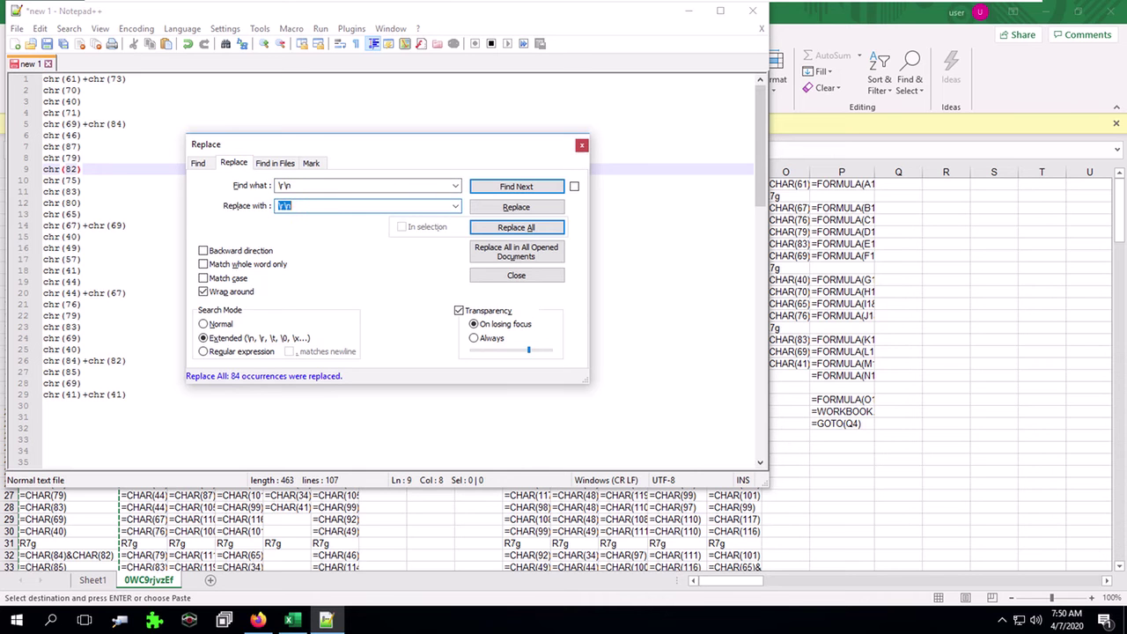
{"action": "type", "text": "+"}
{"action": "left_click", "coordinate": [482, 233]}
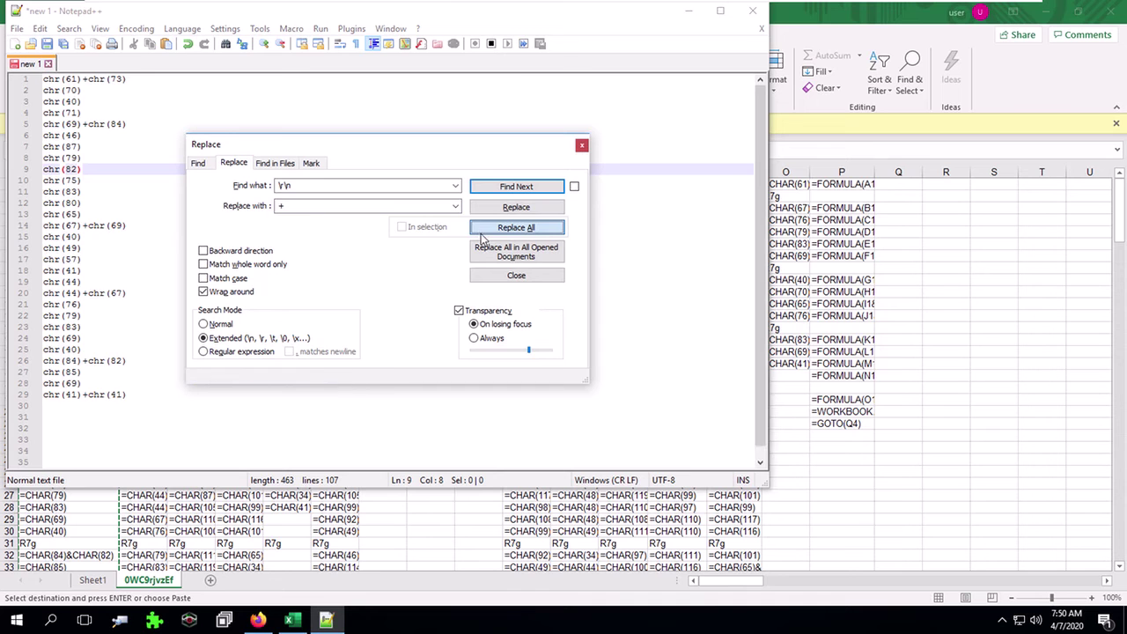
Step: Close Replace, stop macro recording, and delete the trailing plus signs
{"action": "left_click", "coordinate": [582, 145]}
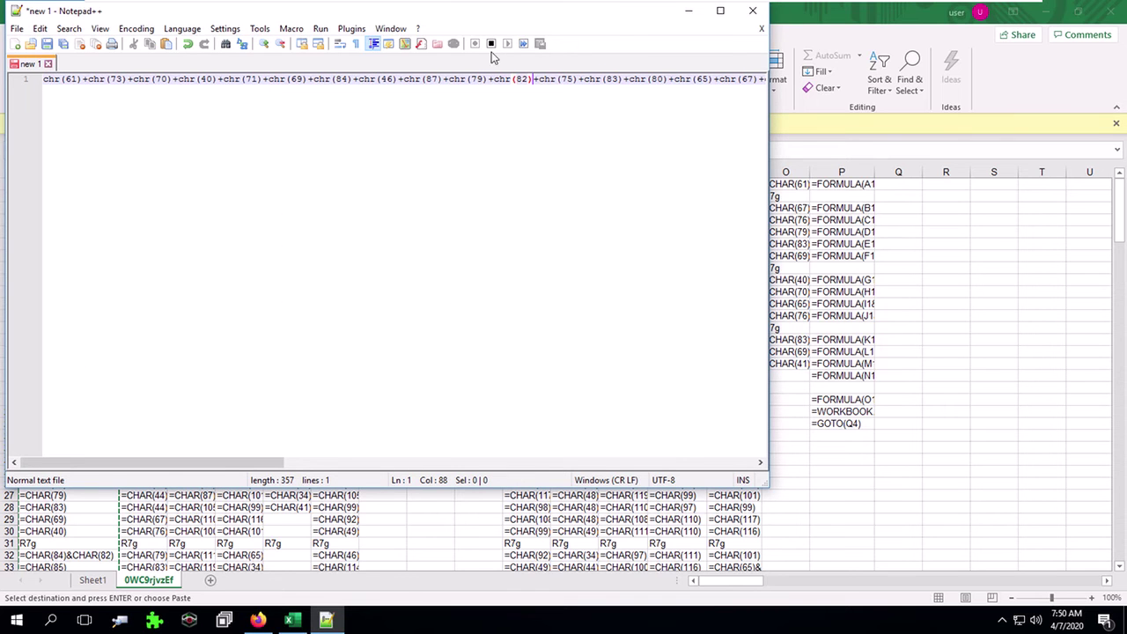
{"action": "left_click", "coordinate": [491, 44]}
{"action": "left_click_drag", "start_coordinate": [260, 455], "coordinate": [718, 476]}
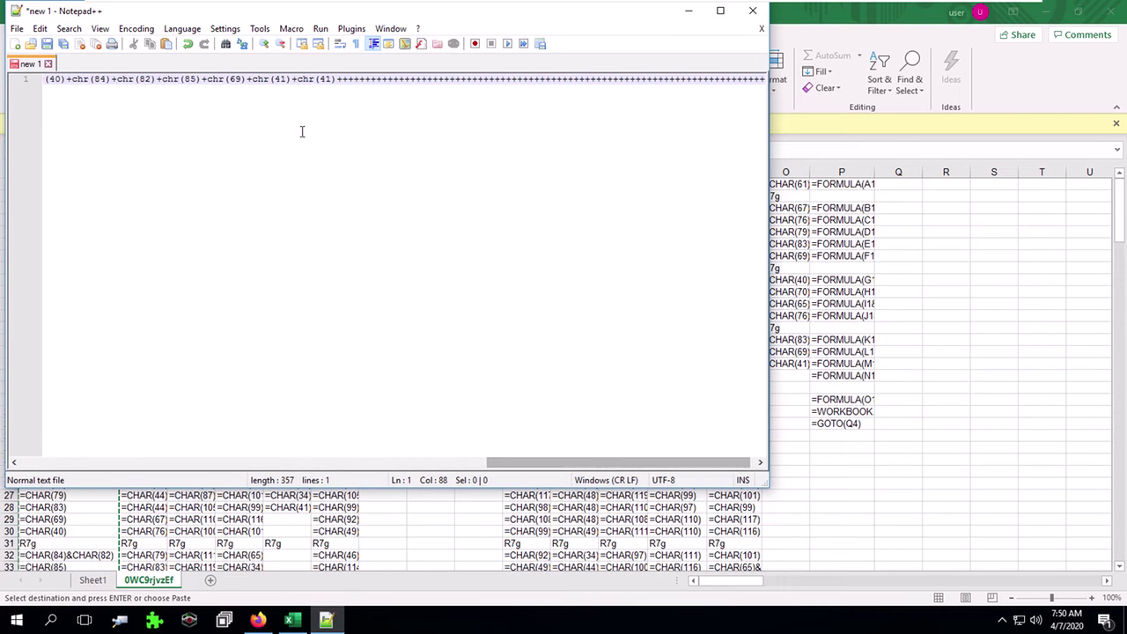
{"action": "left_click_drag", "start_coordinate": [338, 79], "coordinate": [678, 111]}
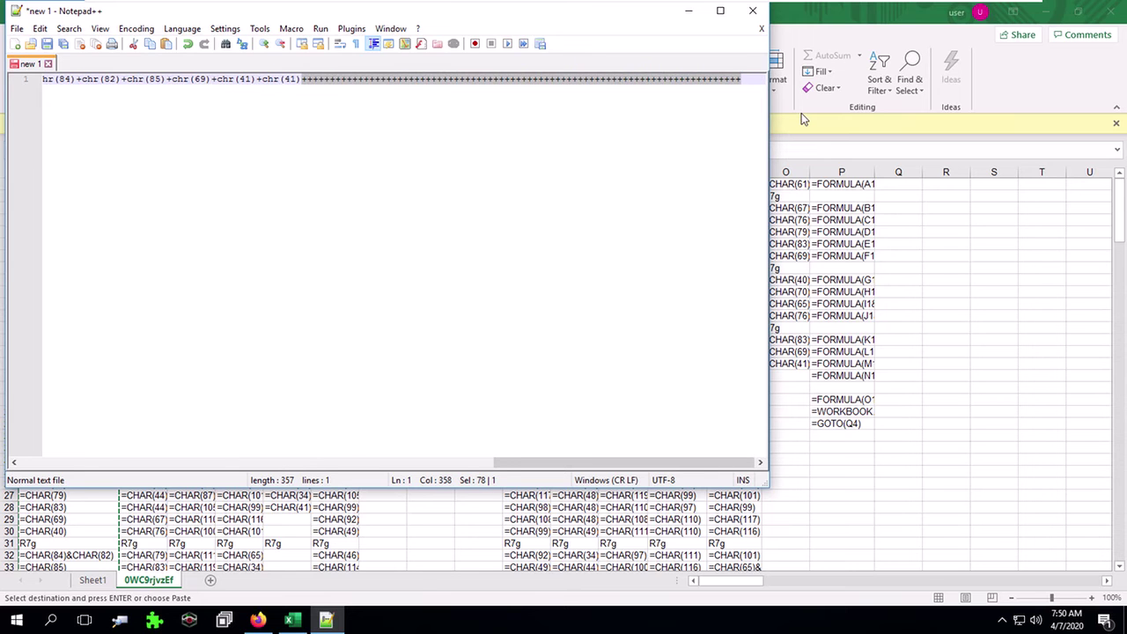
{"action": "key", "text": "Delete"}
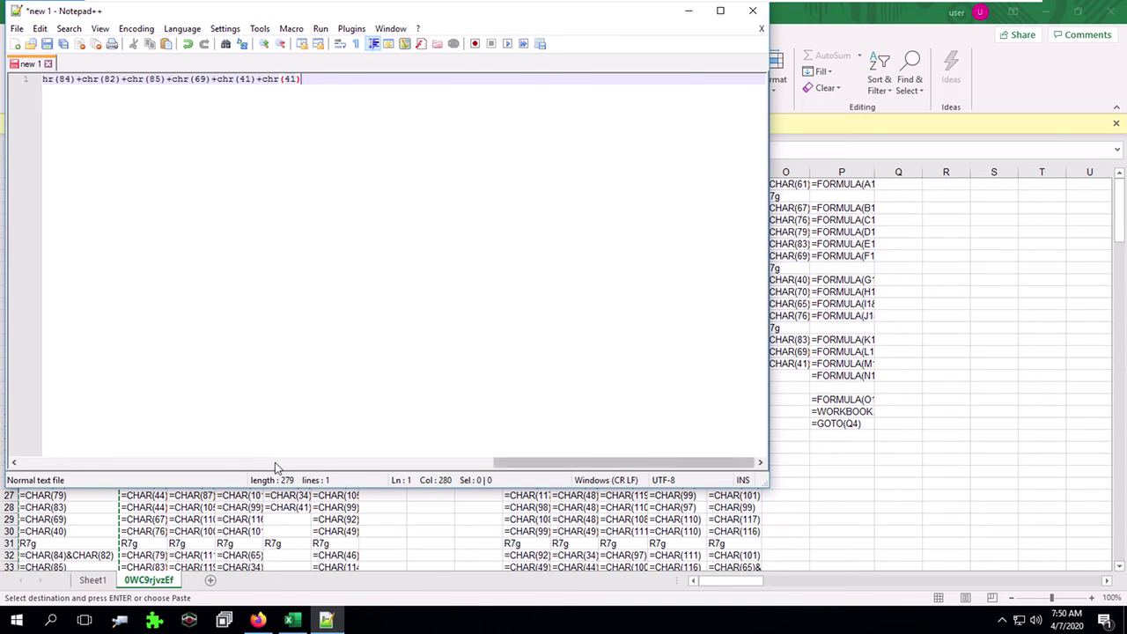
{"action": "left_click", "coordinate": [275, 462]}
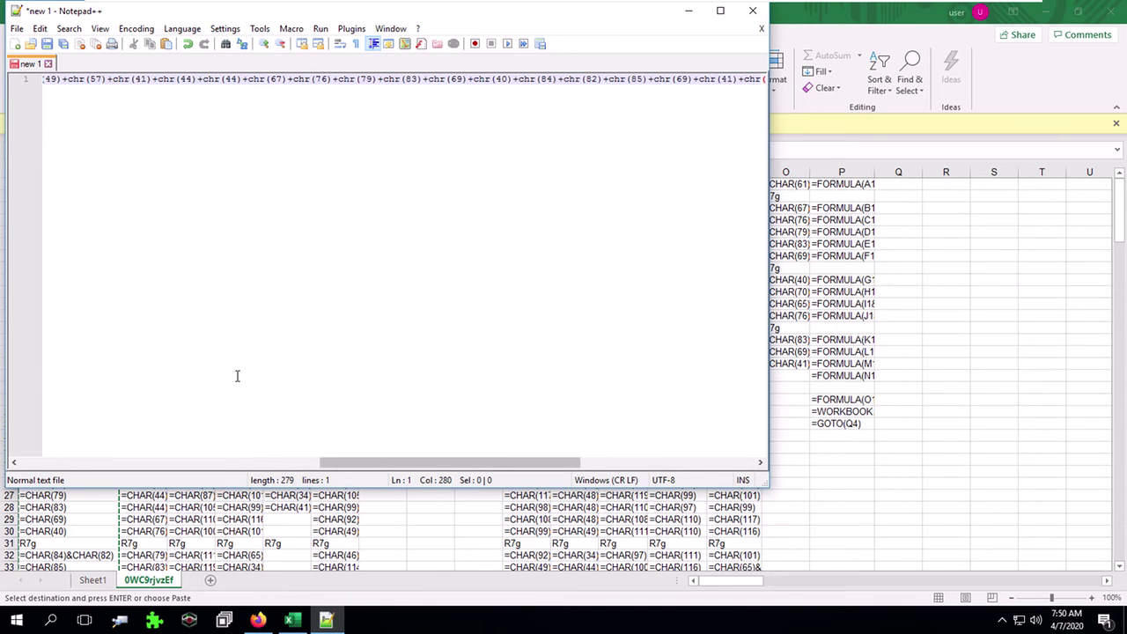
{"action": "left_click", "coordinate": [79, 462]}
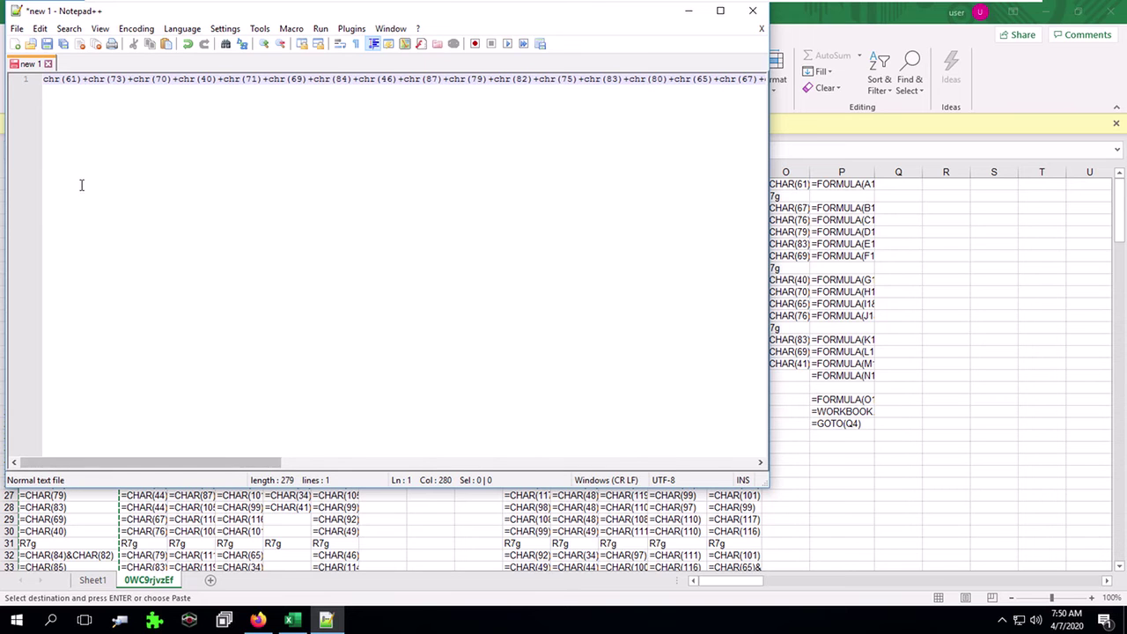
Step: Copy the entire chr() expression and search the Start menu for 'idle'
{"action": "key", "text": "ctrl+a"}
{"action": "key", "text": "ctrl+c"}
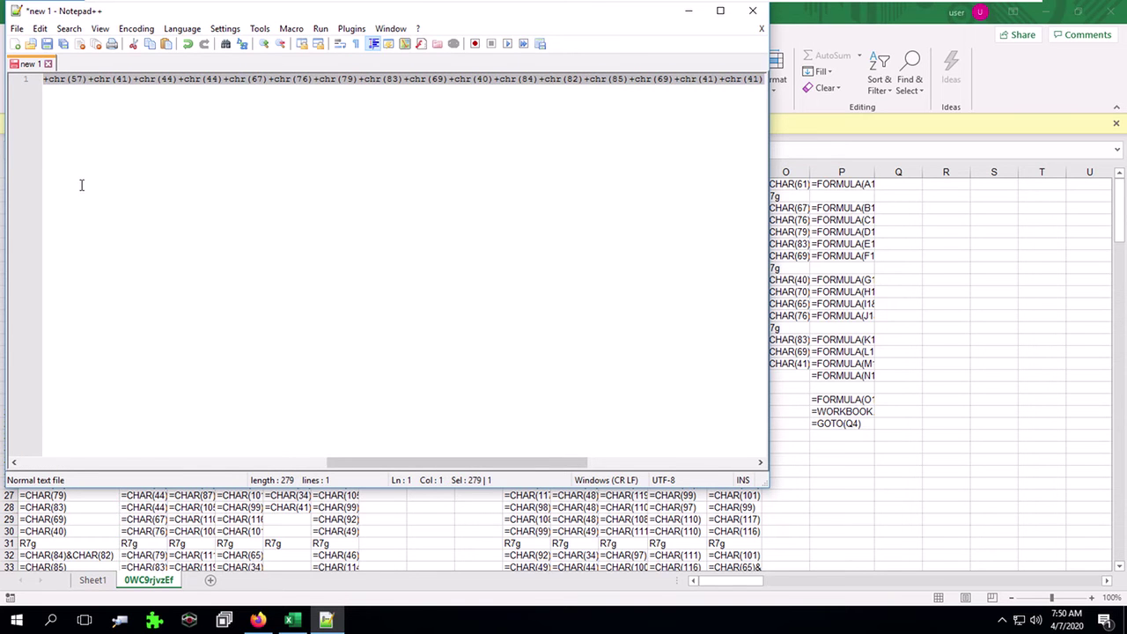
{"action": "left_click", "coordinate": [17, 620]}
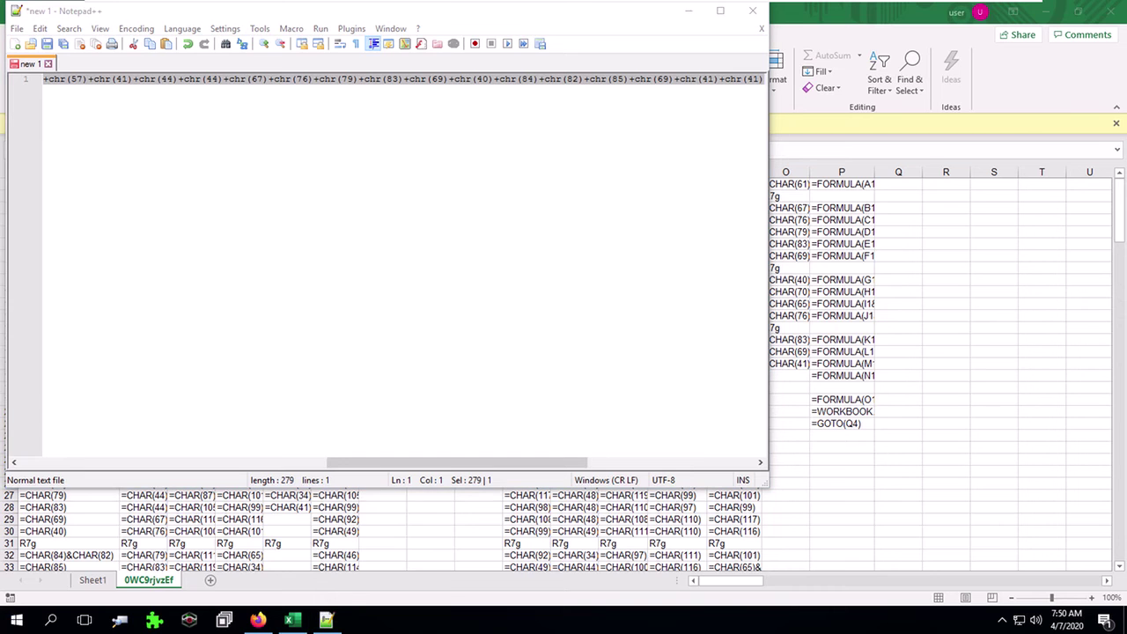
{"action": "type", "text": "idle"}
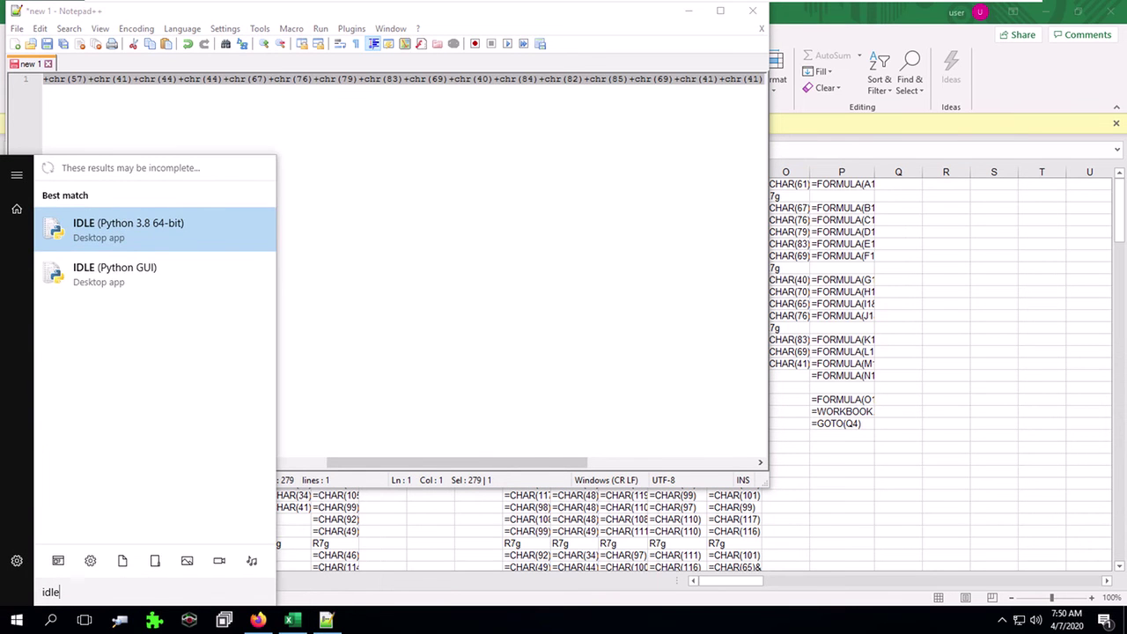
Step: Launch IDLE and evaluate the pasted expression to =IF(GET.WORKSPACE(19),,CLOSE(TRUE))
{"action": "key", "text": "Return"}
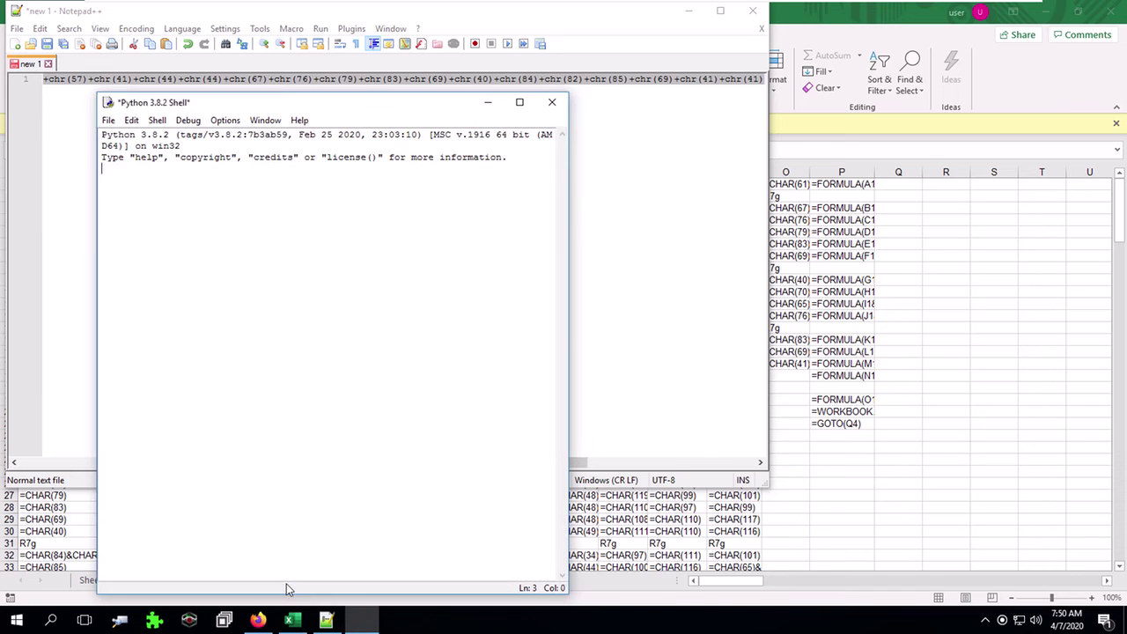
{"action": "key", "text": "ctrl+v"}
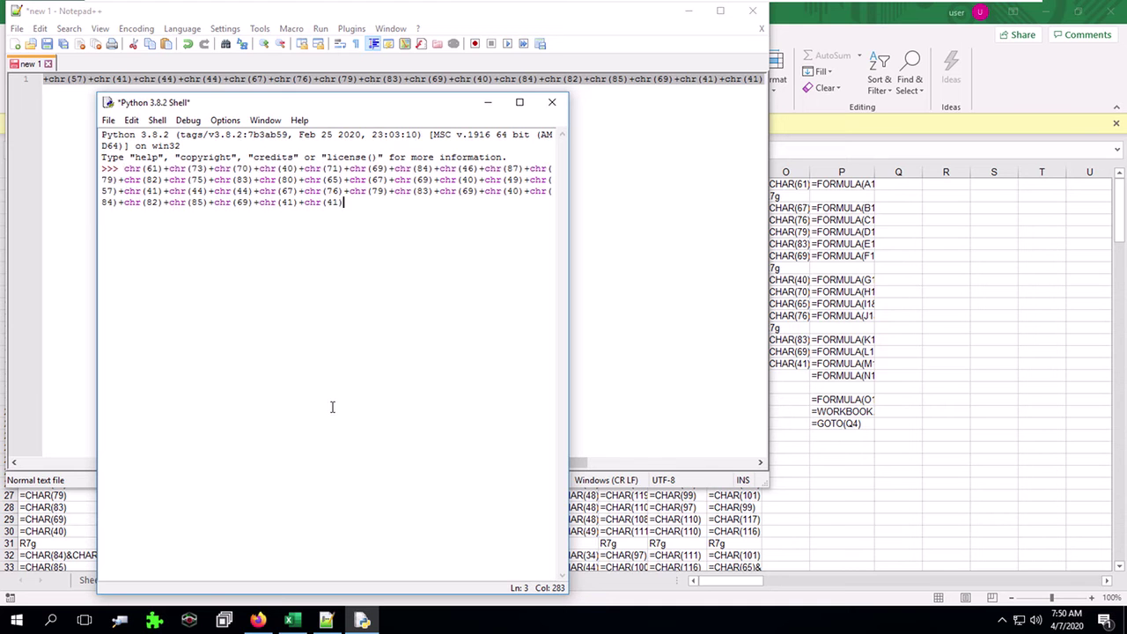
{"action": "key", "text": "Return"}
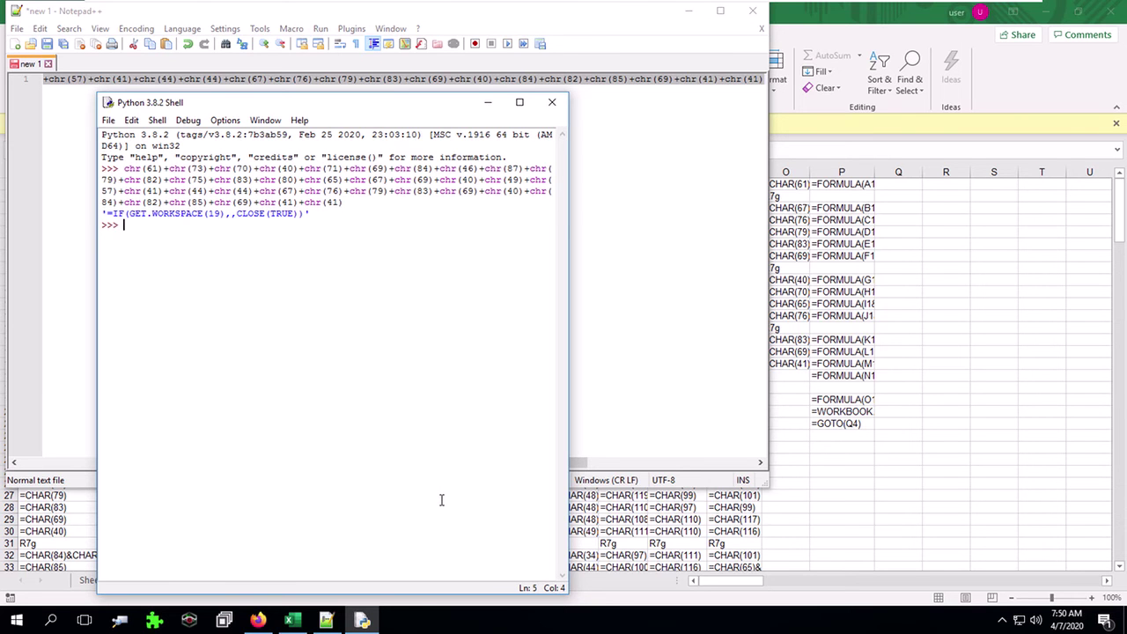
{"action": "left_click", "coordinate": [608, 543]}
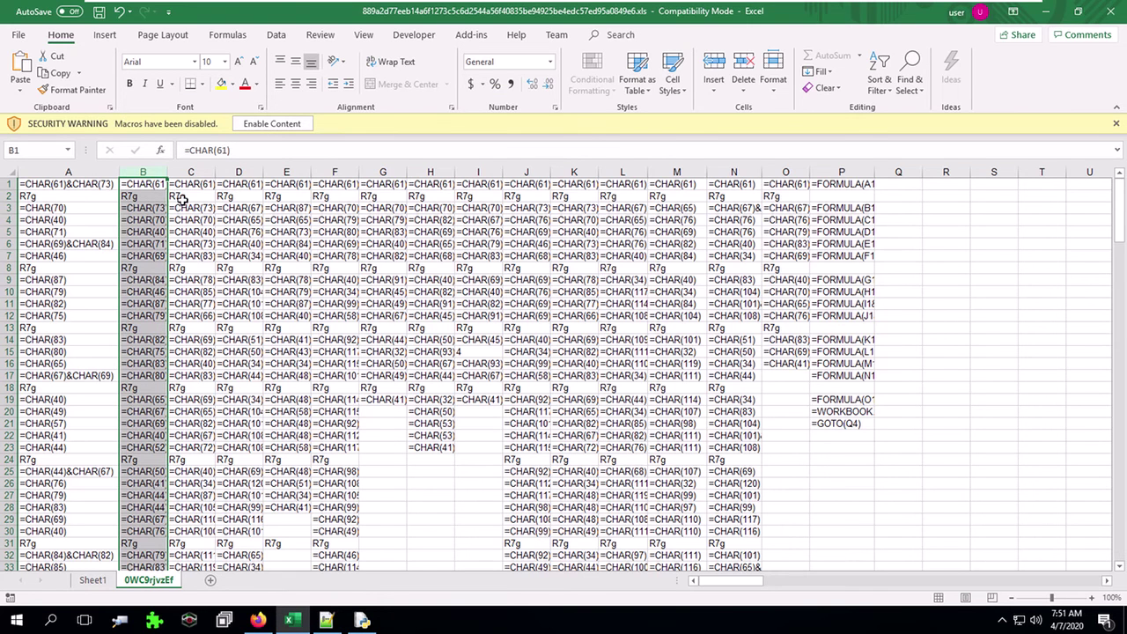
Step: Copy column B's CHAR entries into an emptied Notepad++ document
{"action": "key", "text": "ctrl+c"}
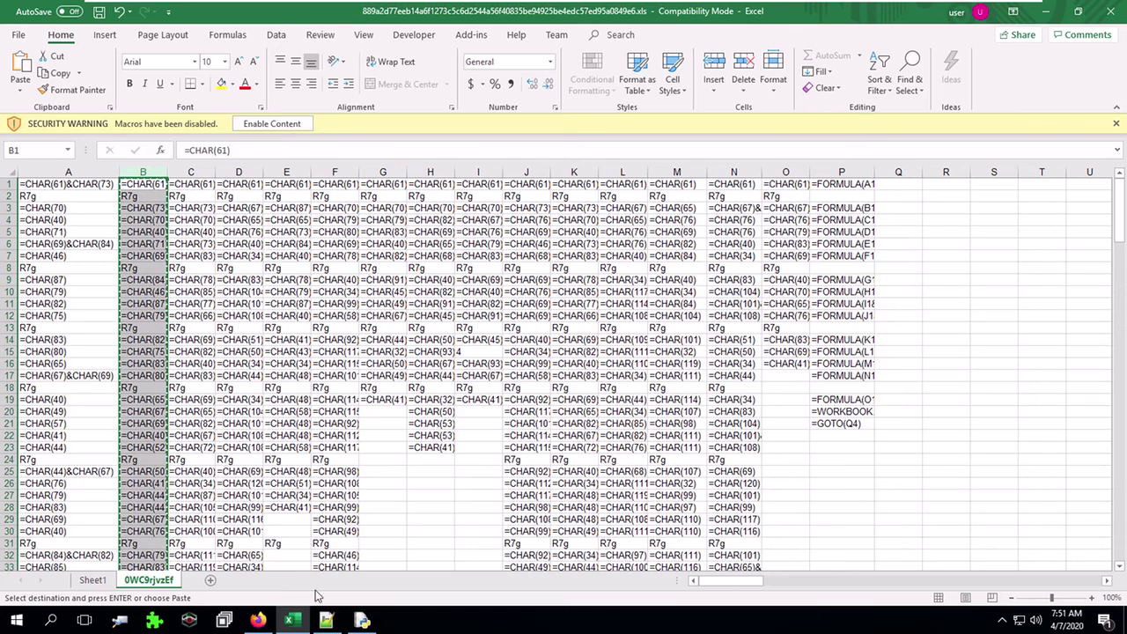
{"action": "left_click", "coordinate": [324, 616]}
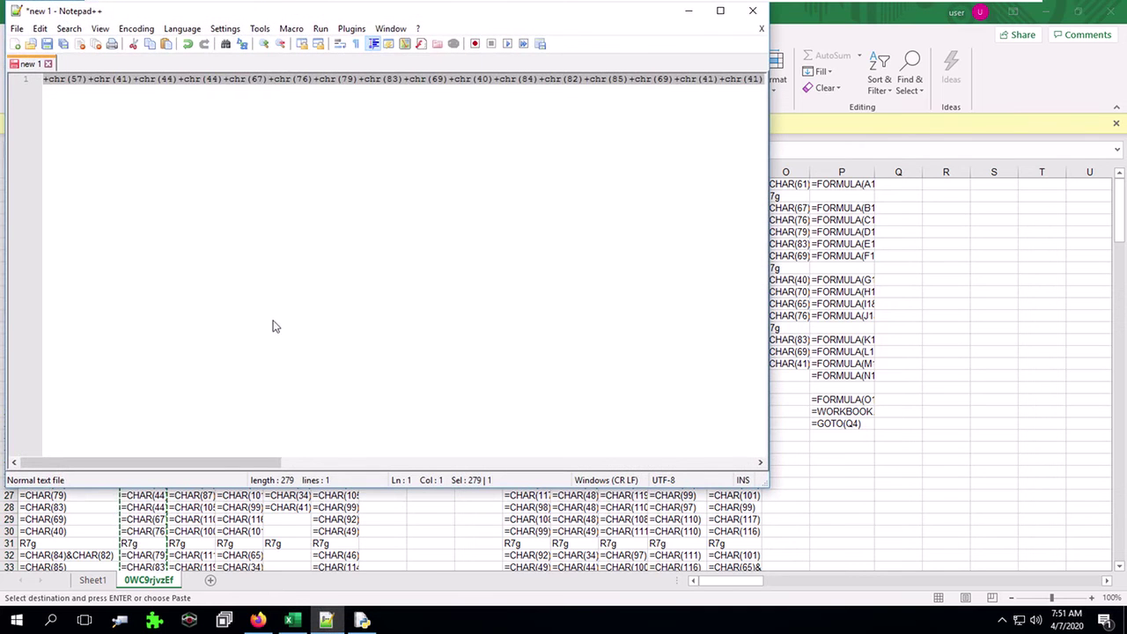
{"action": "key", "text": "ctrl+v"}
{"action": "key", "text": "ctrl+a"}
{"action": "key", "text": "Delete"}
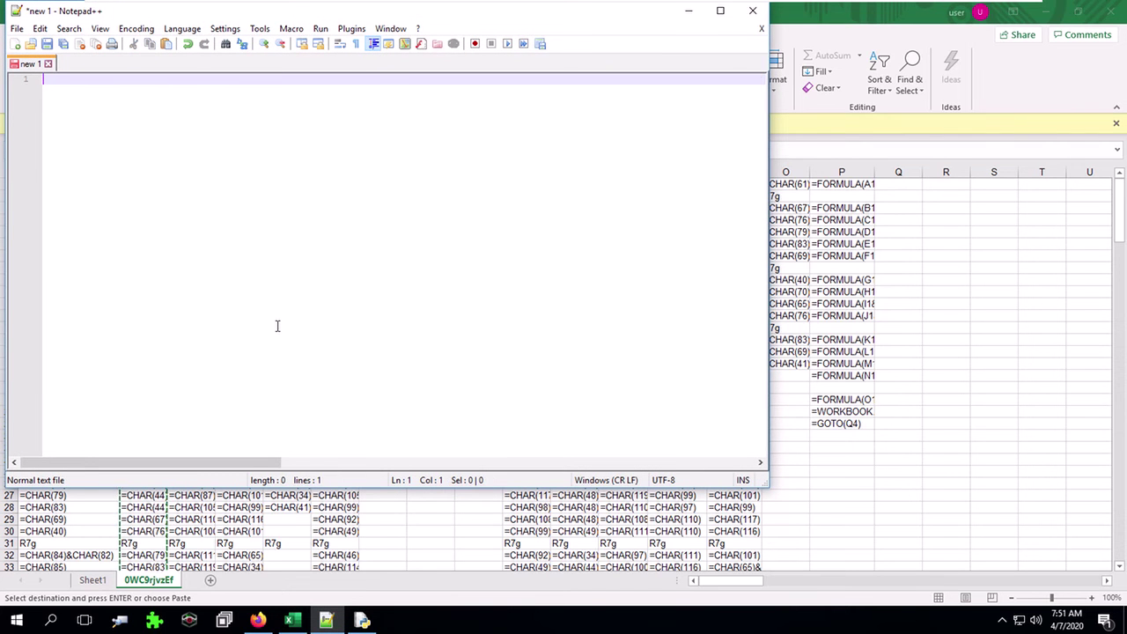
{"action": "key", "text": "ctrl+v"}
{"action": "scroll", "coordinate": [277, 326], "scroll_direction": "up", "scroll_amount": 10}
{"action": "scroll", "coordinate": [277, 326], "scroll_direction": "up", "scroll_amount": 20}
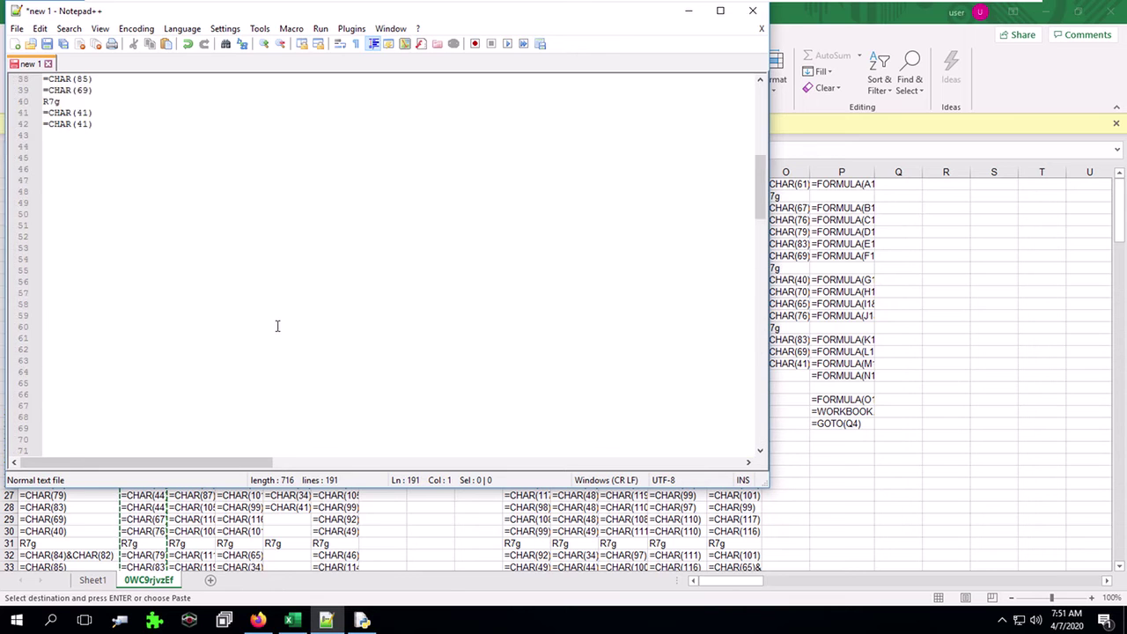
{"action": "scroll", "coordinate": [277, 325], "scroll_direction": "up", "scroll_amount": 15}
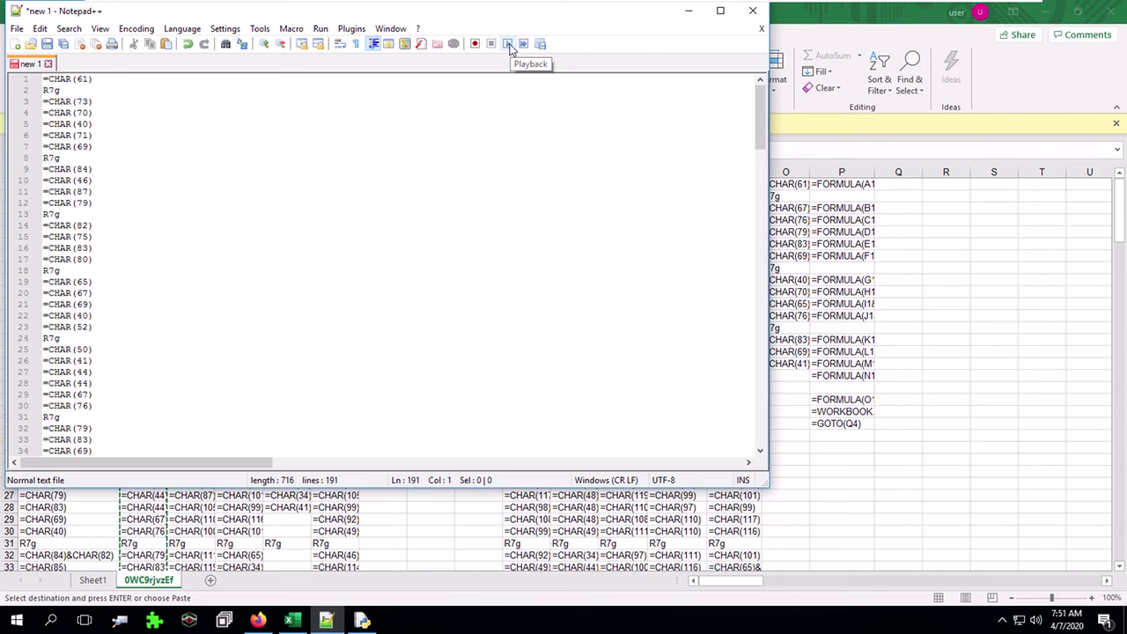
Step: Play back the recorded macro to merge the lines and delete the trailing plus signs
{"action": "left_click", "coordinate": [509, 49]}
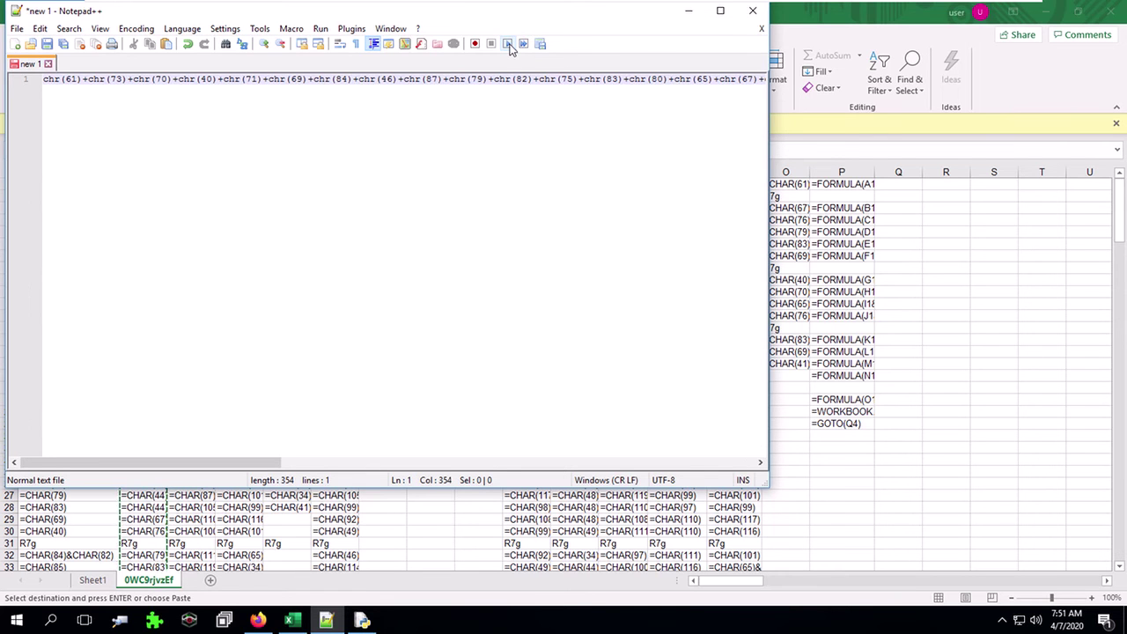
{"action": "left_click", "coordinate": [399, 459]}
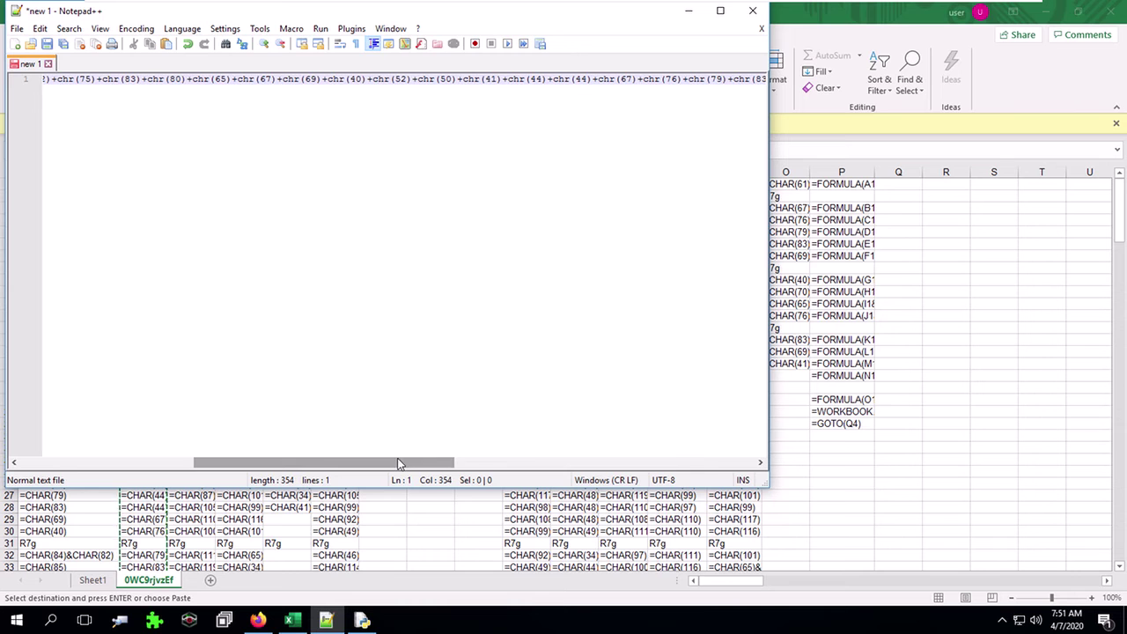
{"action": "left_click_drag", "start_coordinate": [397, 463], "coordinate": [727, 463]}
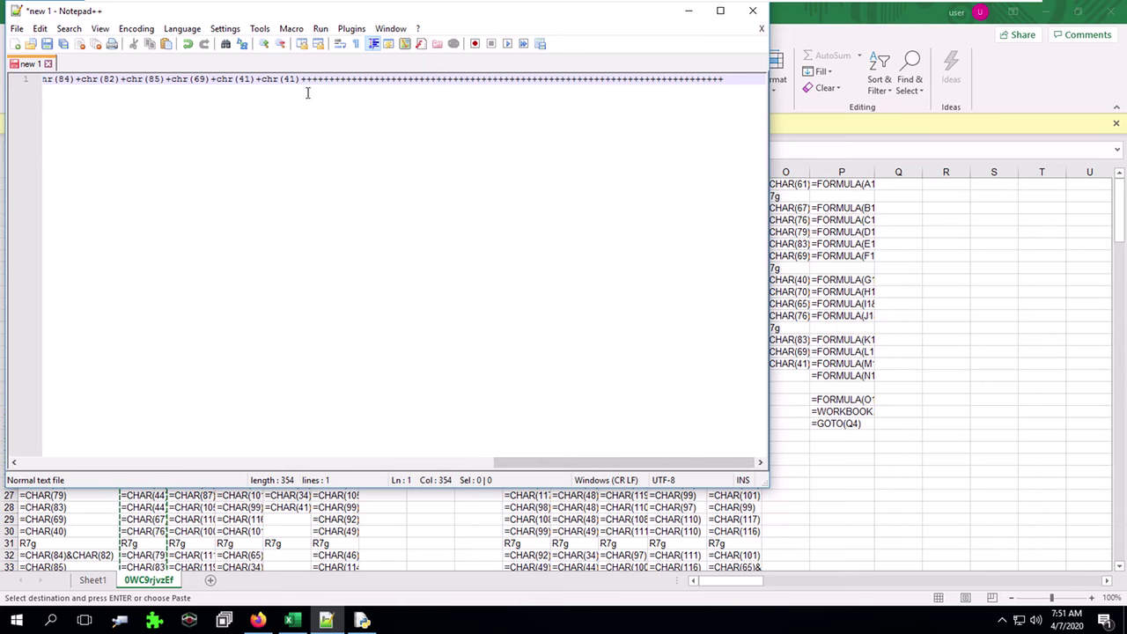
{"action": "left_click_drag", "start_coordinate": [301, 83], "coordinate": [808, 103]}
{"action": "key", "text": "Delete"}
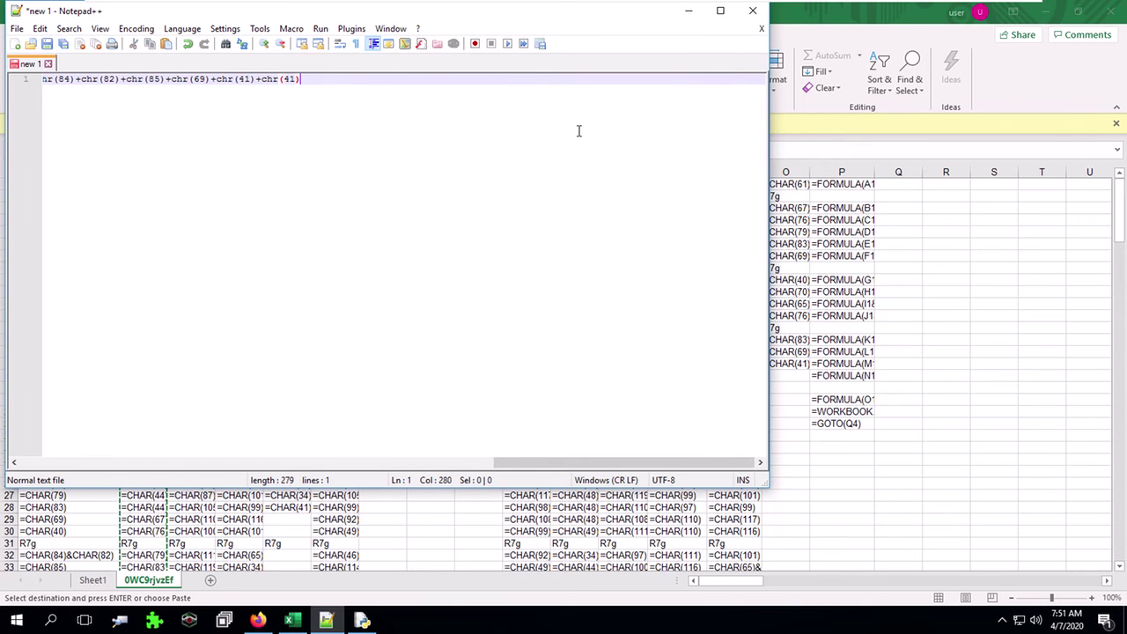
Step: Decode the expression in IDLE to =IF(GET.WORKSPACE(42),,CLOSE(TRUE))
{"action": "key", "text": "ctrl+a"}
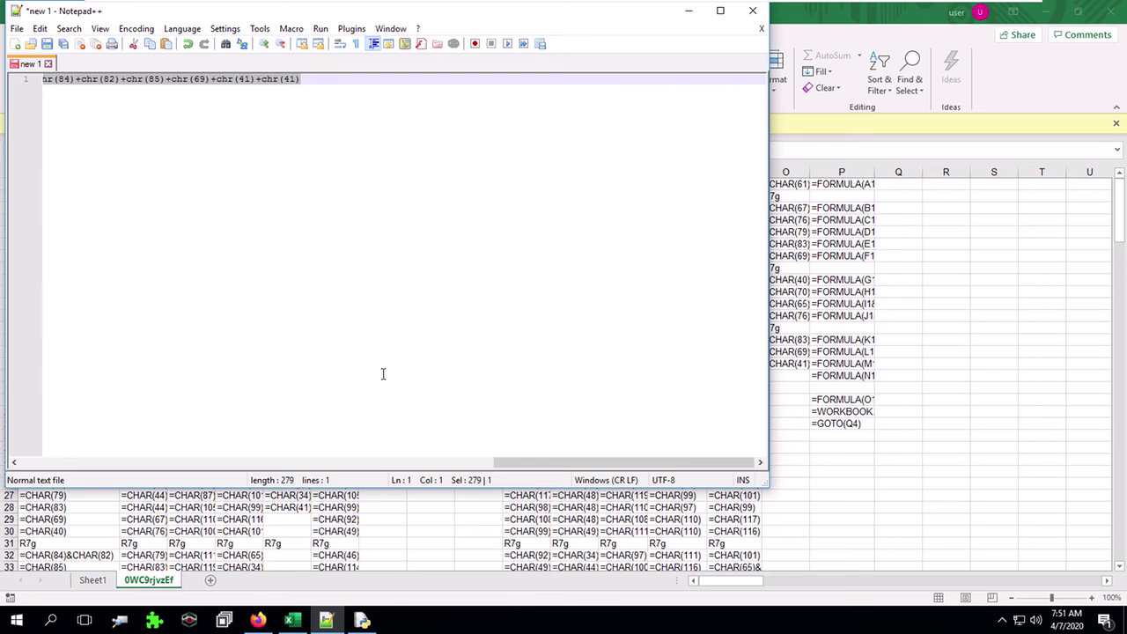
{"action": "left_click", "coordinate": [361, 620]}
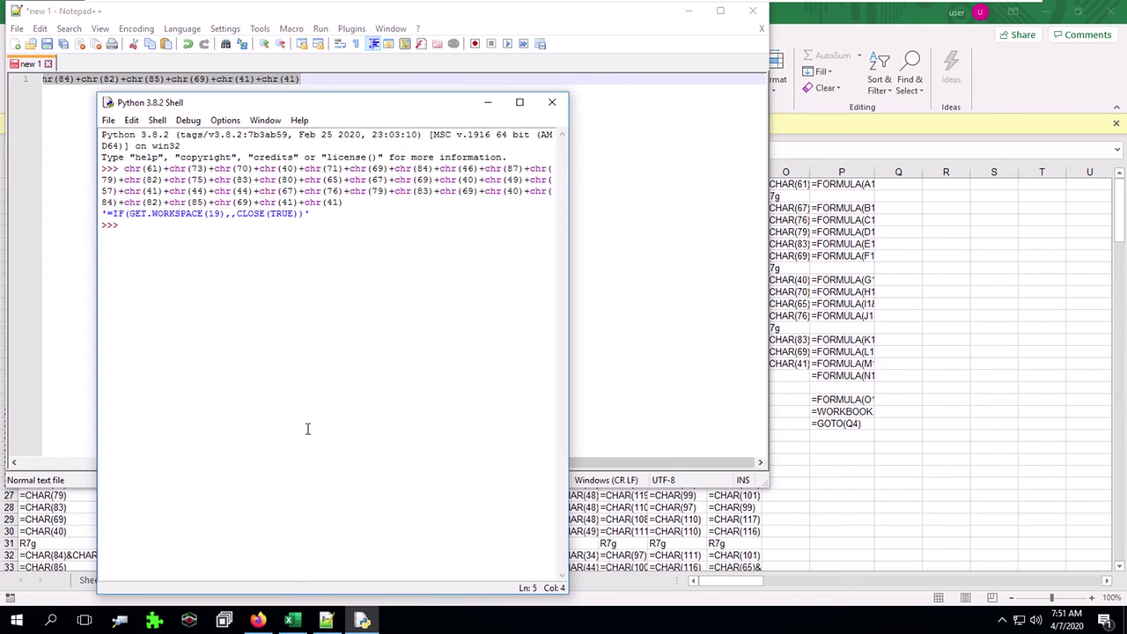
{"action": "key", "text": "ctrl+v"}
{"action": "key", "text": "Return"}
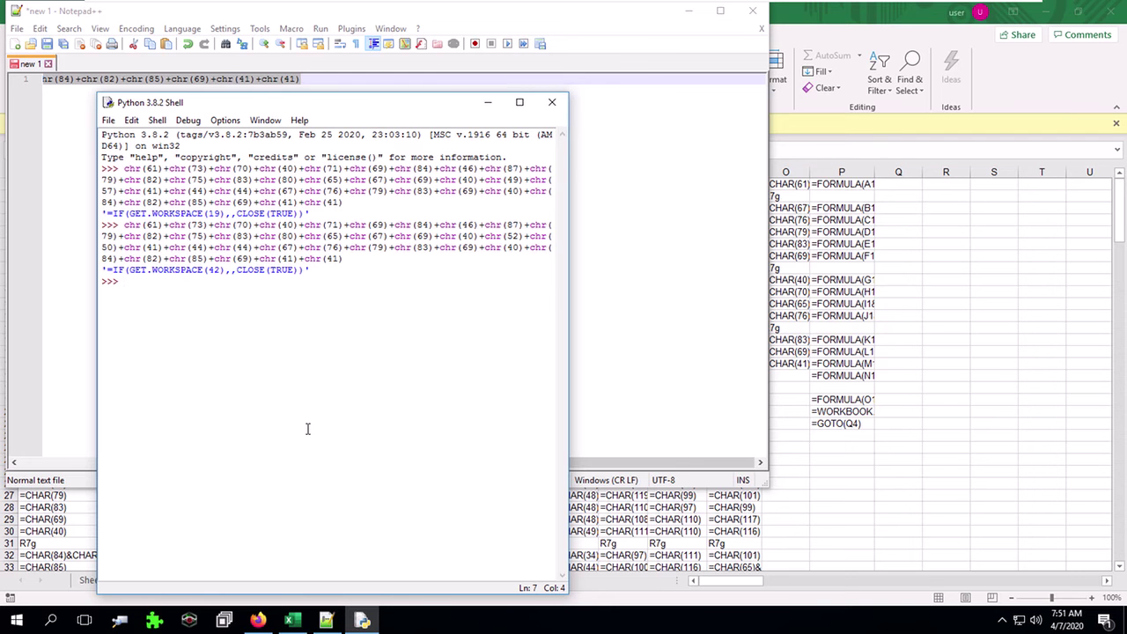
Step: Copy column J from Excel and paste it into Notepad++
{"action": "left_click", "coordinate": [608, 591]}
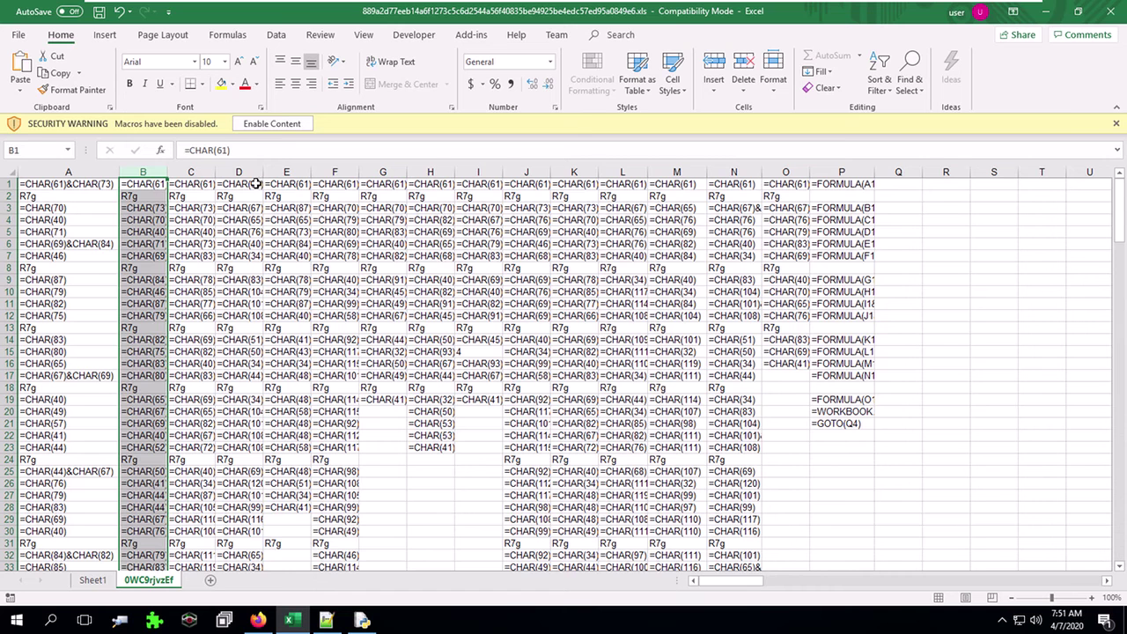
{"action": "left_click", "coordinate": [518, 168]}
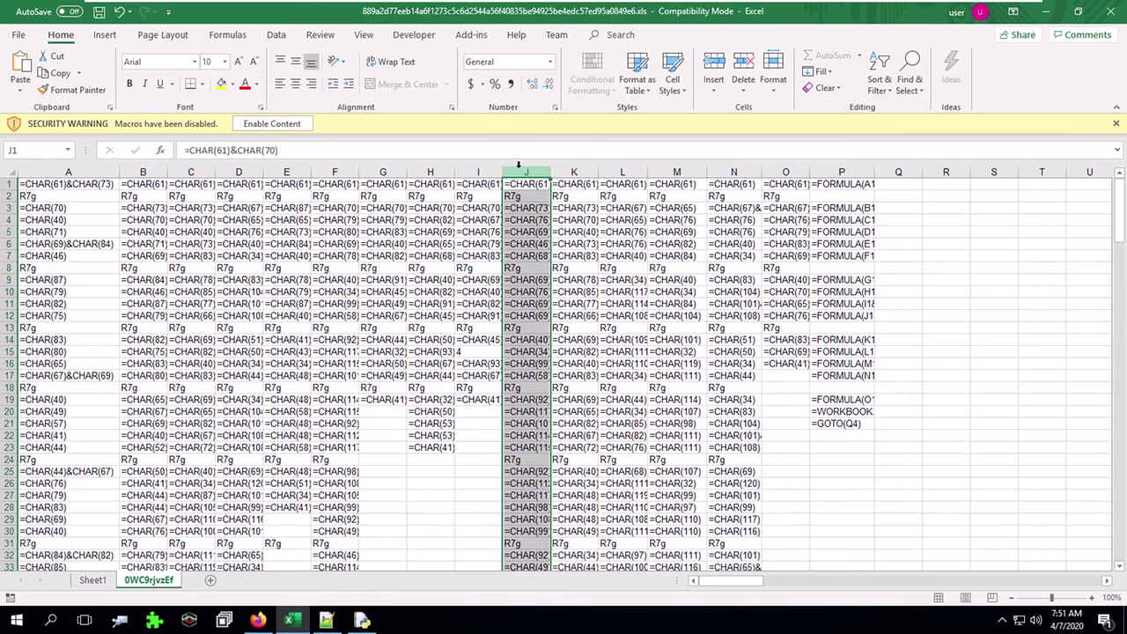
{"action": "key", "text": "ctrl+c"}
{"action": "key", "text": "alt+Tab"}
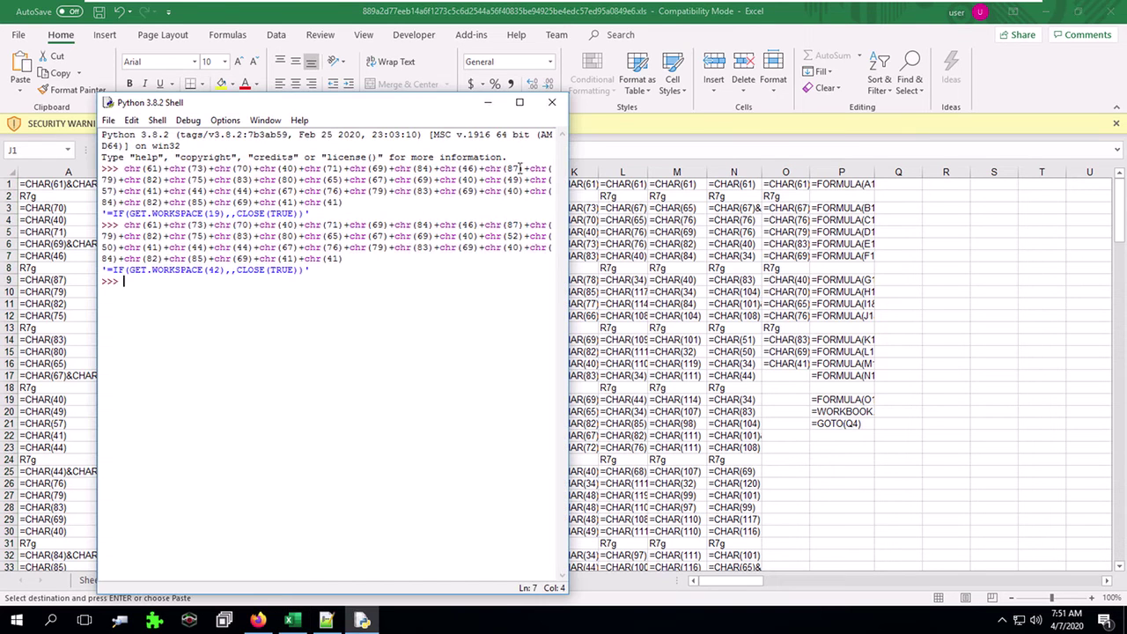
{"action": "key", "text": "alt+Tab"}
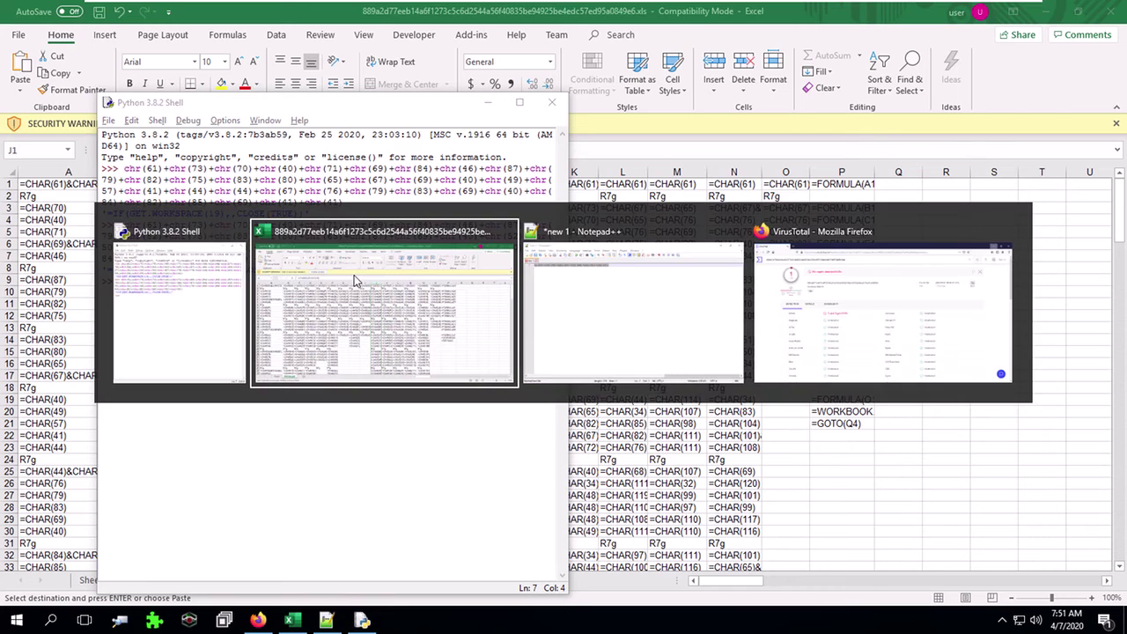
{"action": "key", "text": "alt+Tab"}
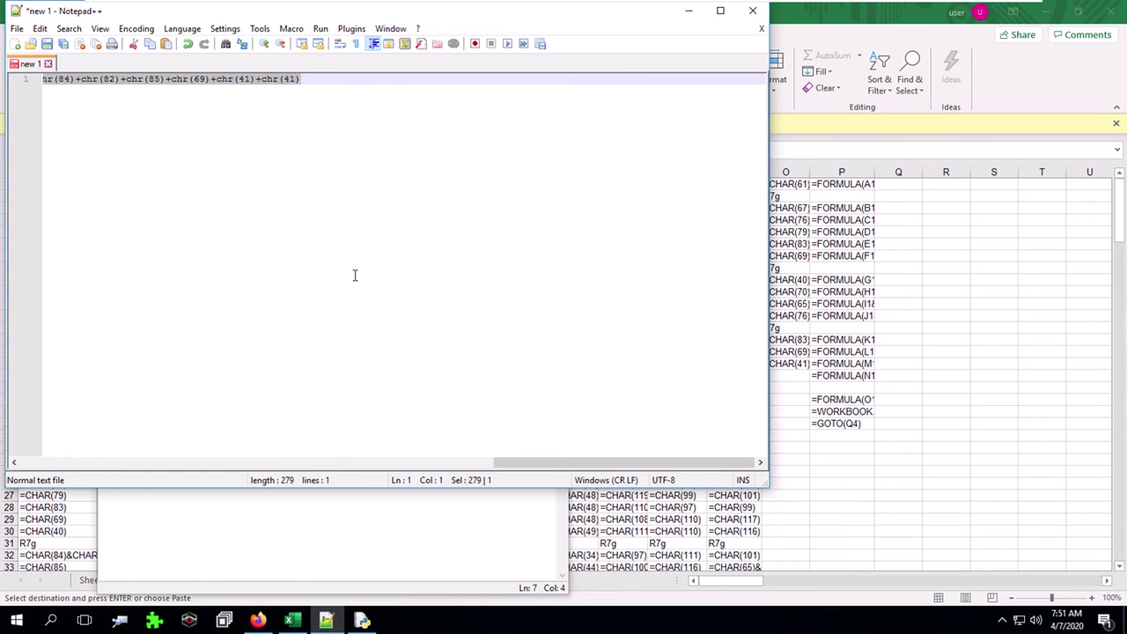
{"action": "key", "text": "ctrl+v"}
{"action": "scroll", "coordinate": [355, 276], "scroll_direction": "up", "scroll_amount": 3}
{"action": "scroll", "coordinate": [356, 277], "scroll_direction": "up", "scroll_amount": 20}
{"action": "scroll", "coordinate": [356, 279], "scroll_direction": "up", "scroll_amount": 20}
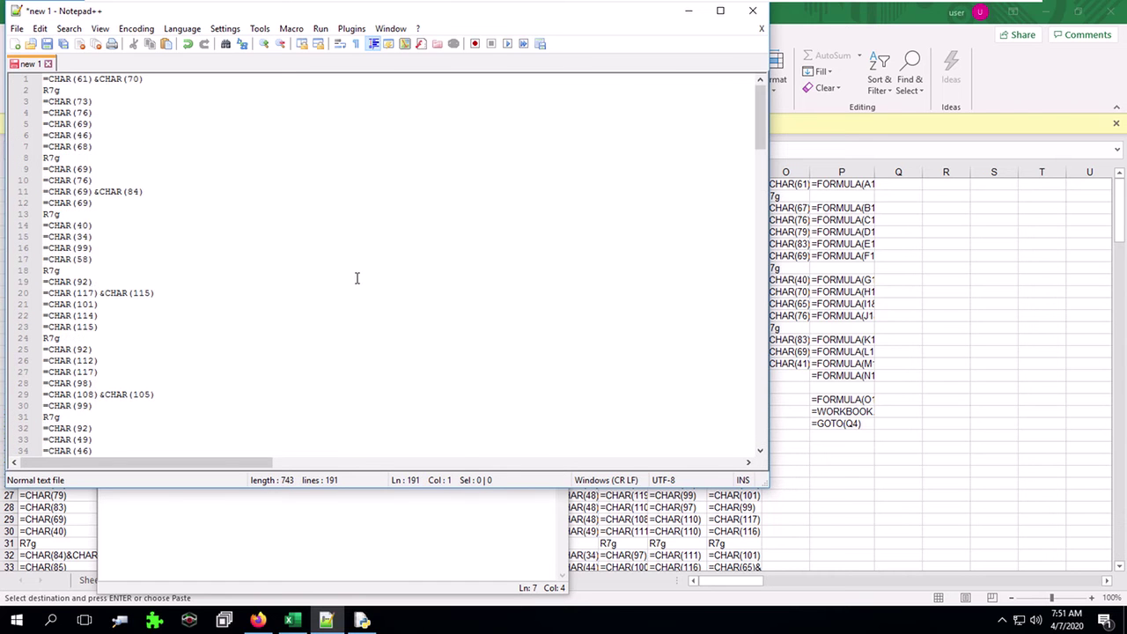
Step: Play back the macro and delete the trailing plus signs after chr(41)
{"action": "left_click", "coordinate": [506, 46]}
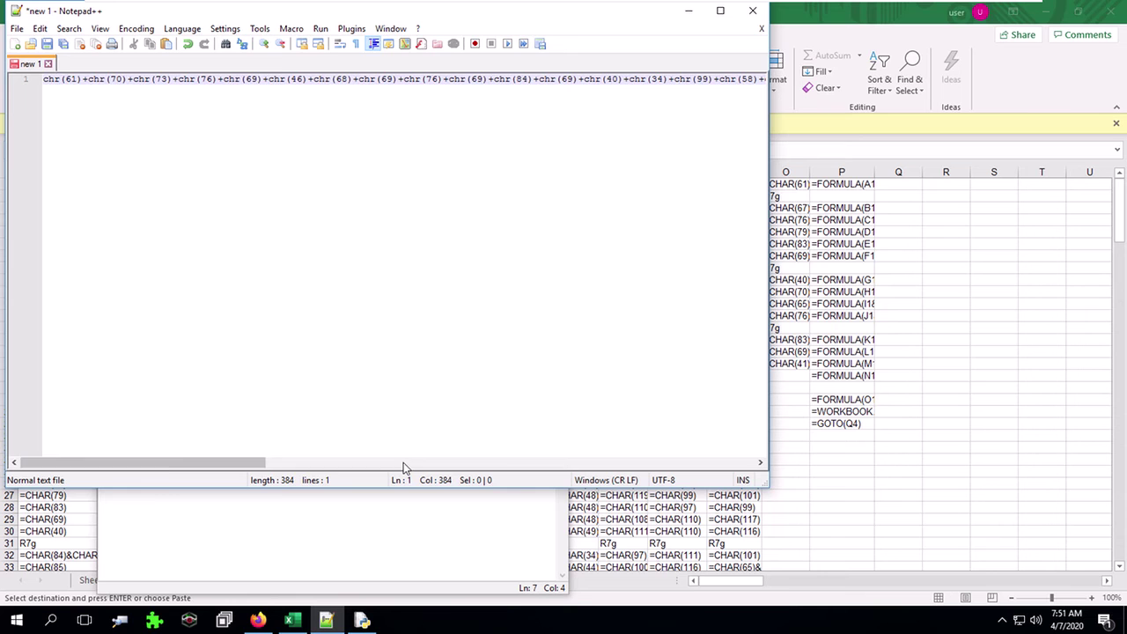
{"action": "left_click_drag", "start_coordinate": [403, 463], "coordinate": [733, 475]}
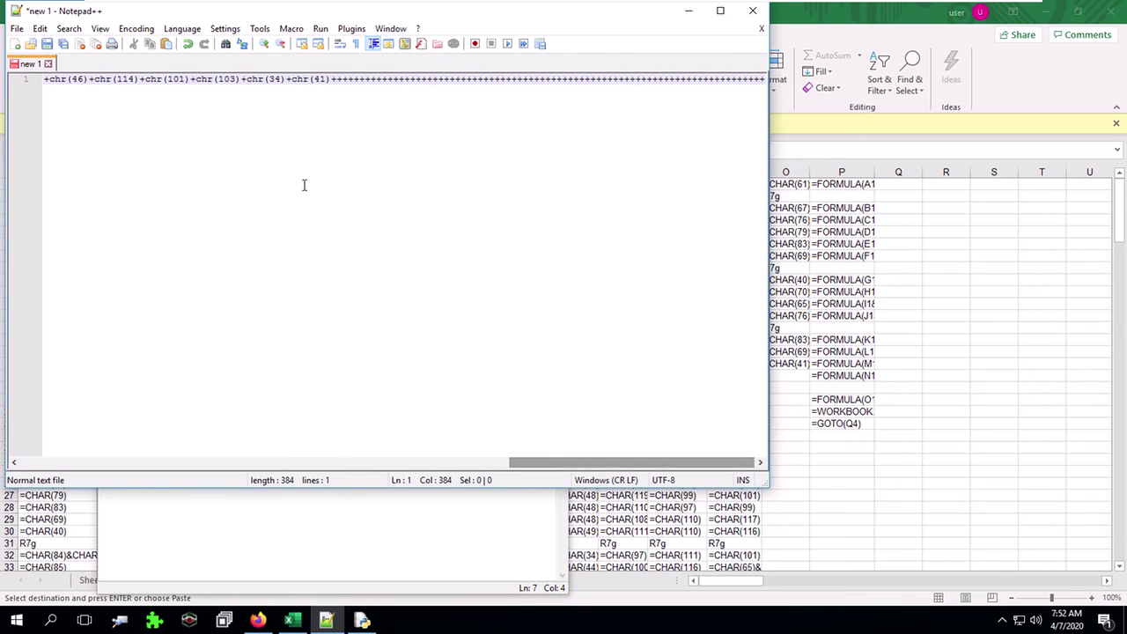
{"action": "mouse_move", "coordinate": [330, 82]}
{"action": "left_mouse_down"}
{"action": "mouse_move", "coordinate": [679, 83]}
{"action": "mouse_move", "coordinate": [753, 95]}
{"action": "left_mouse_up"}
{"action": "key", "text": "Delete"}
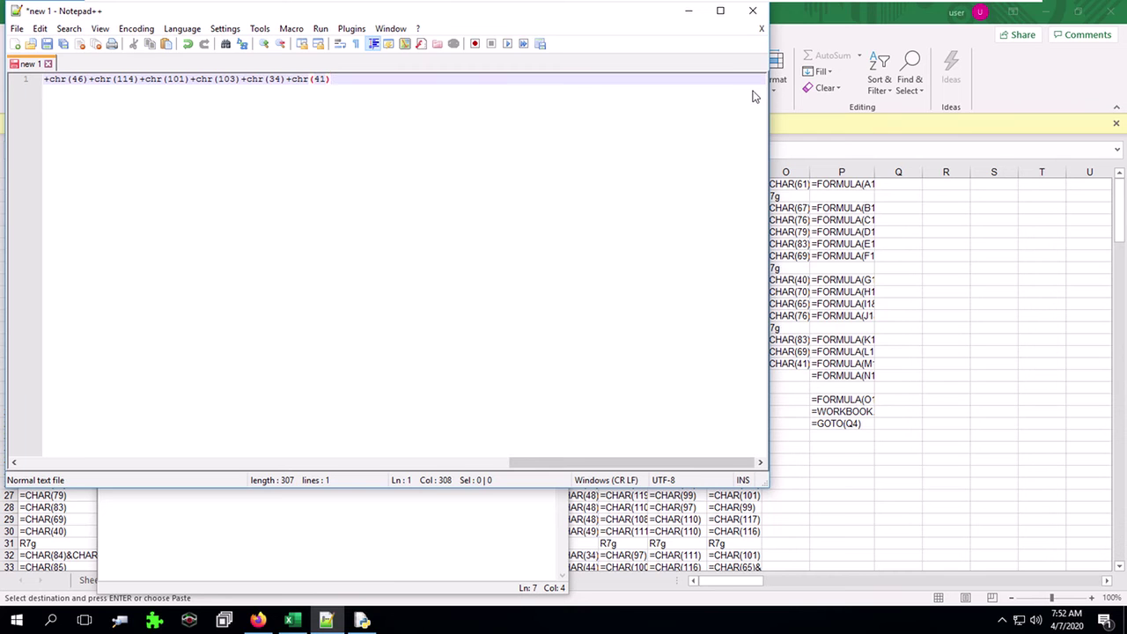
Step: Decode it in IDLE to =FILE.DELETE("c:\\users\\public\\1.reg") and minimize Notepad++
{"action": "key", "text": "ctrl+a"}
{"action": "key", "text": "ctrl+c"}
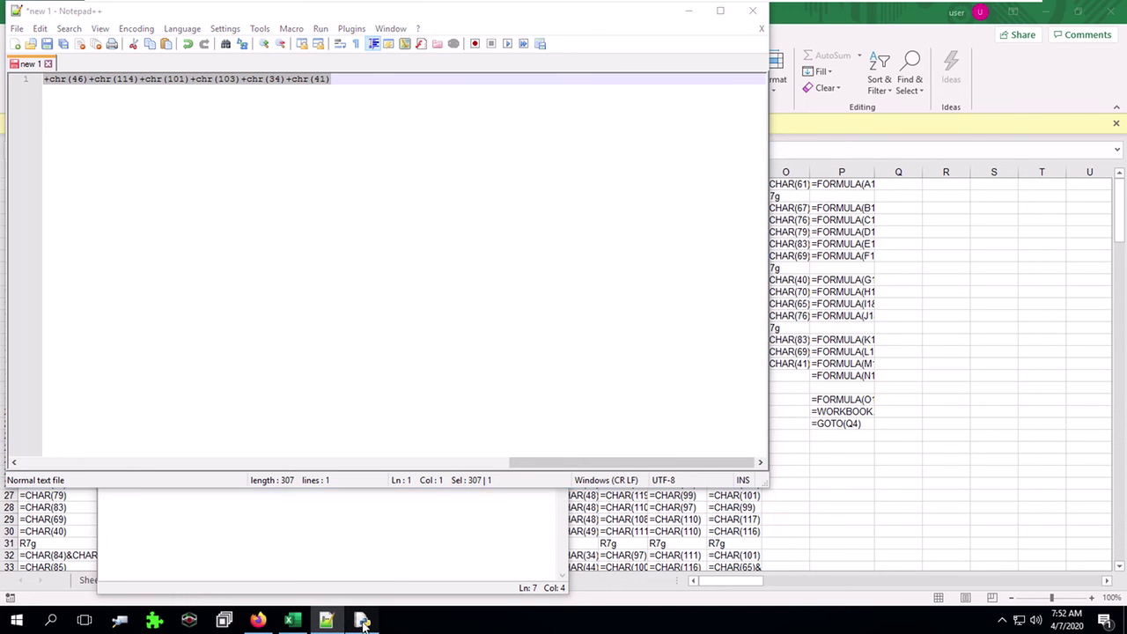
{"action": "left_click", "coordinate": [362, 621]}
{"action": "key", "text": "ctrl+v"}
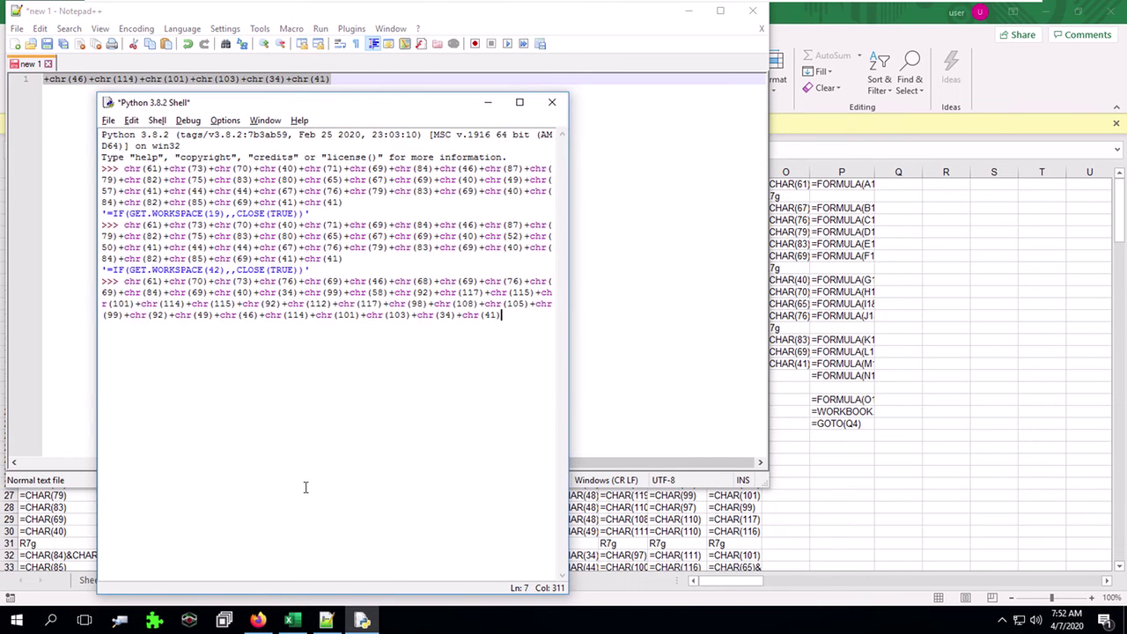
{"action": "key", "text": "Return"}
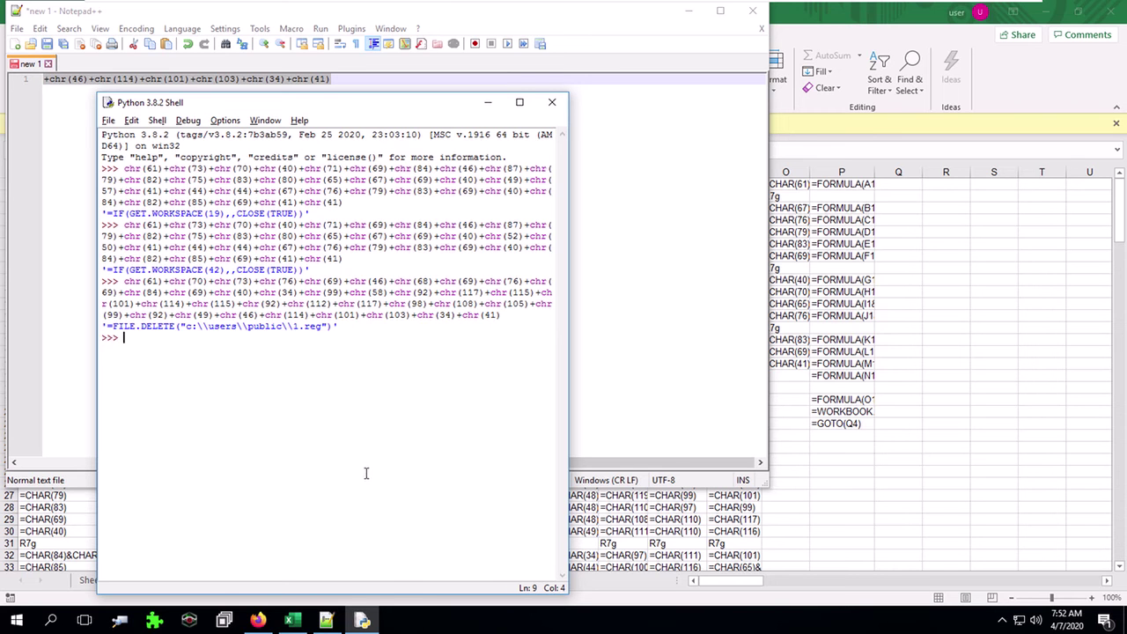
{"action": "left_click", "coordinate": [692, 12]}
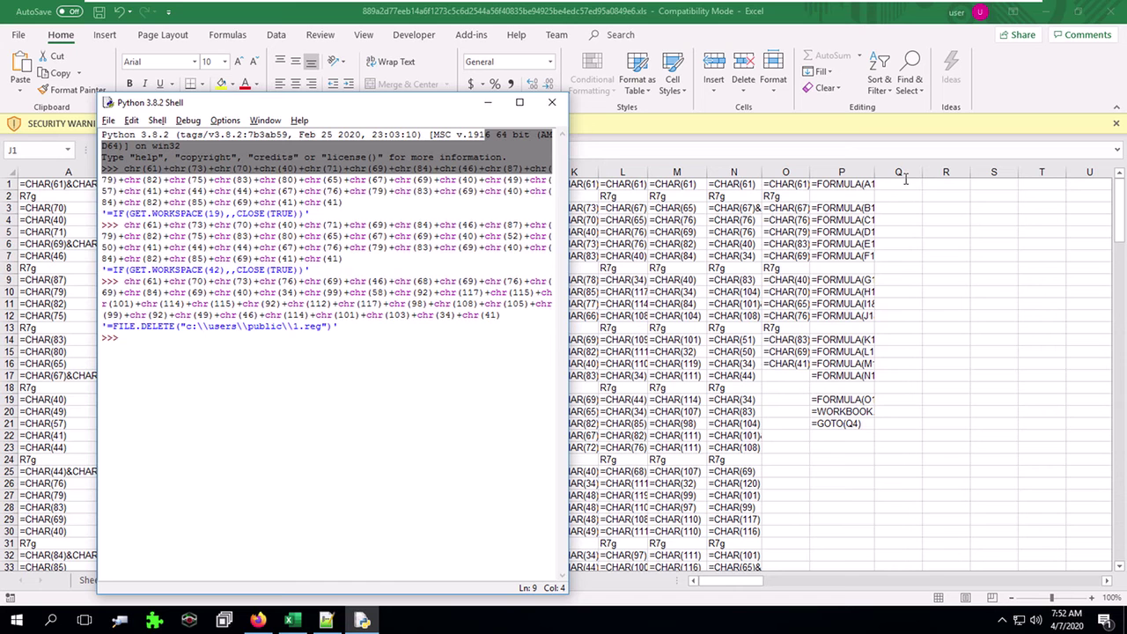
Step: Copy column K's CHAR codes and paste them into Notepad++
{"action": "left_click", "coordinate": [488, 102]}
{"action": "key", "text": "ctrl+space"}
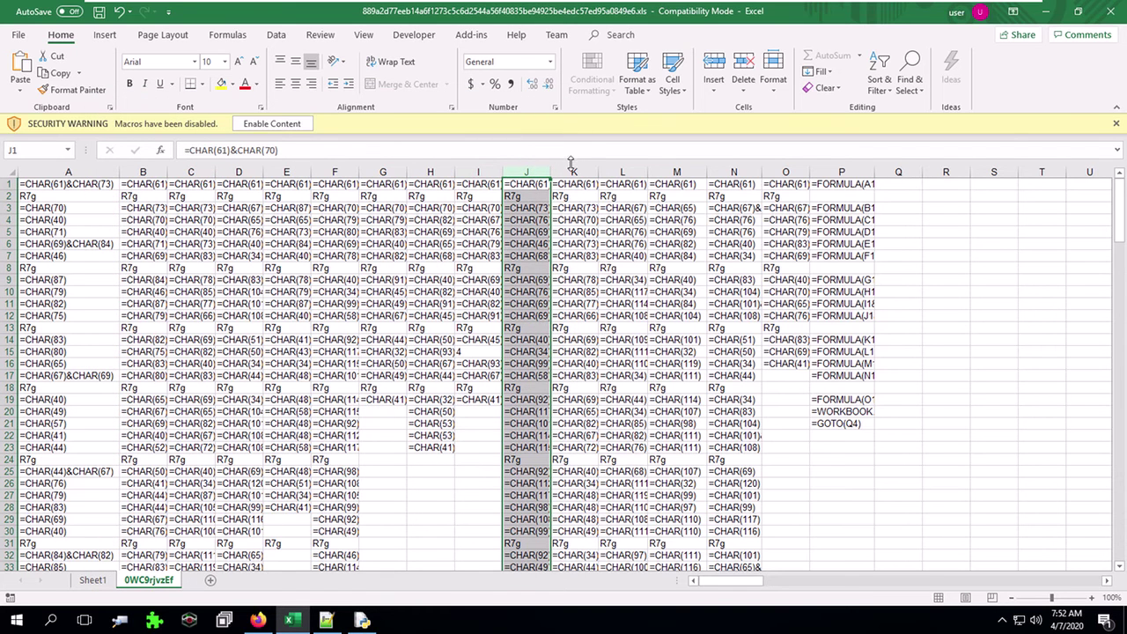
{"action": "left_click", "coordinate": [568, 170]}
{"action": "key", "text": "ctrl+c"}
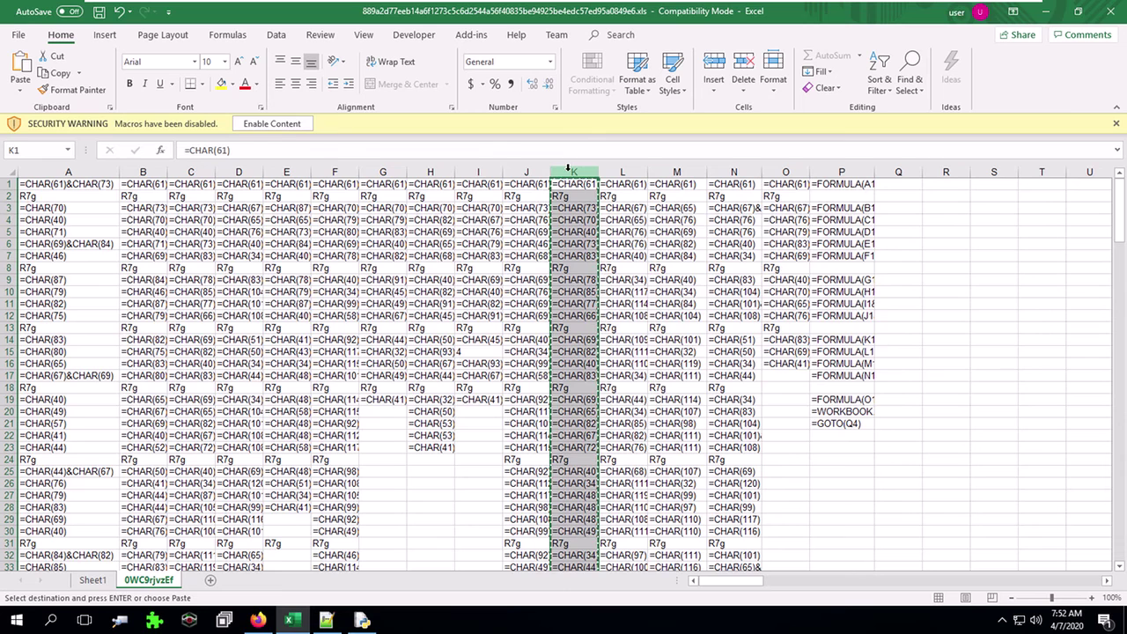
{"action": "key", "text": "alt+Tab"}
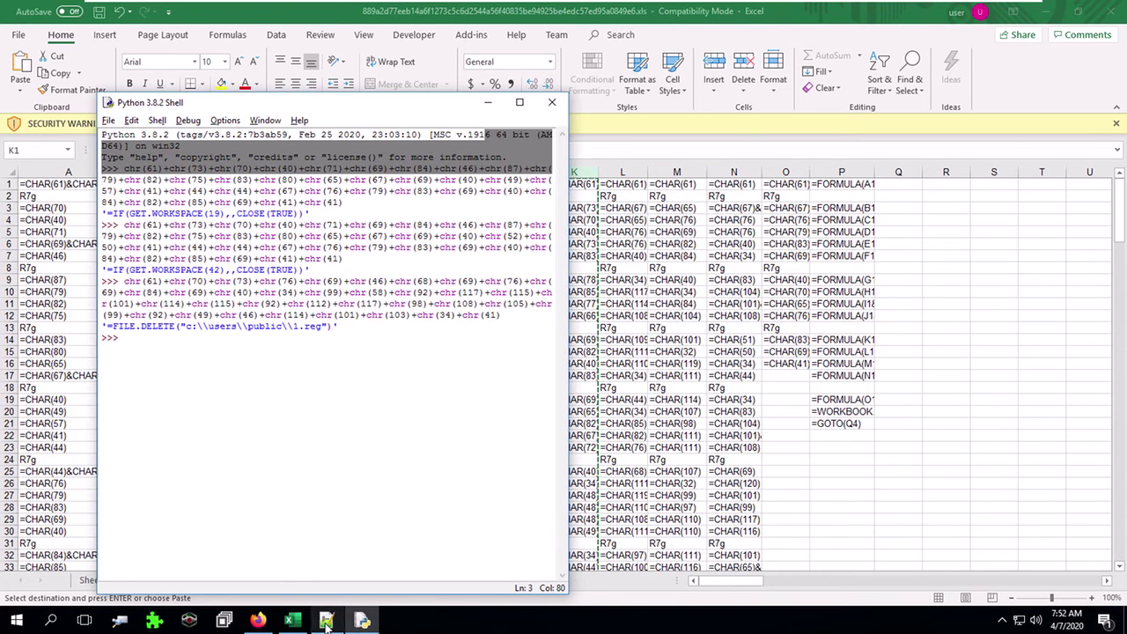
{"action": "left_click", "coordinate": [326, 620]}
{"action": "key", "text": "ctrl+v"}
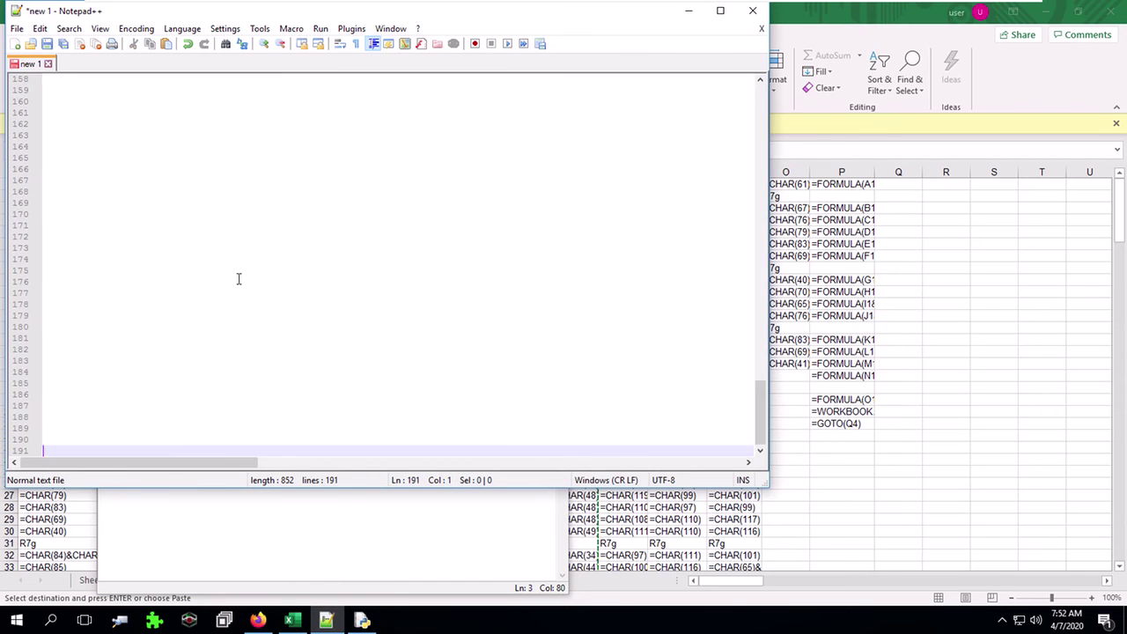
Step: Play back the macro, delete the trailing plus signs, and copy the chr() expression
{"action": "scroll", "coordinate": [238, 279], "scroll_direction": "up", "scroll_amount": 20}
{"action": "scroll", "coordinate": [238, 279], "scroll_direction": "up", "scroll_amount": 20}
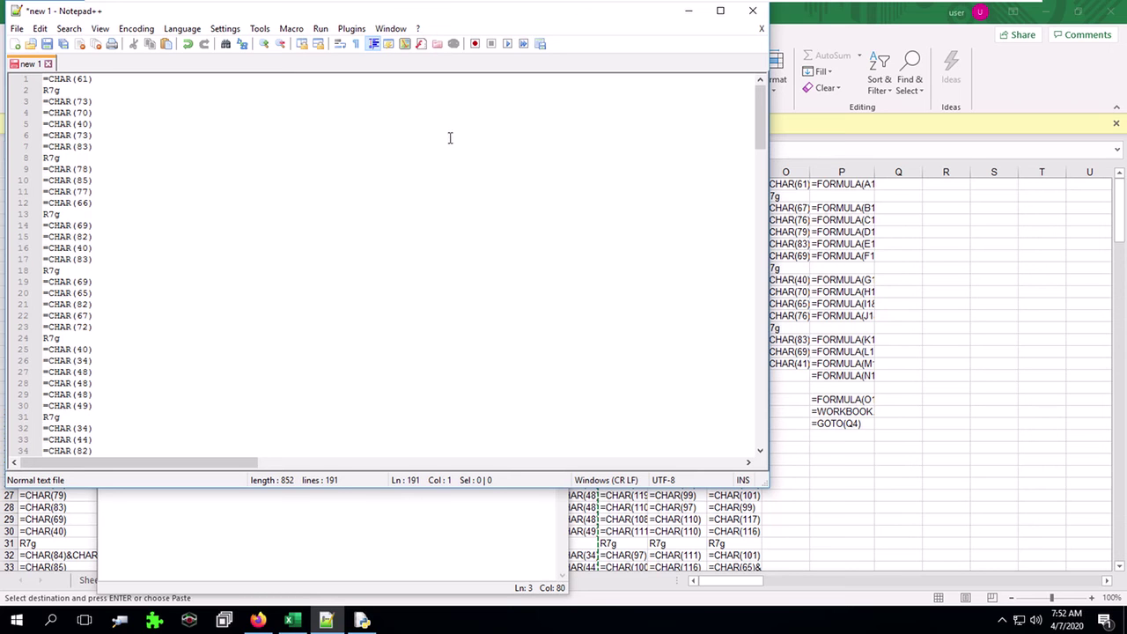
{"action": "left_click", "coordinate": [508, 45]}
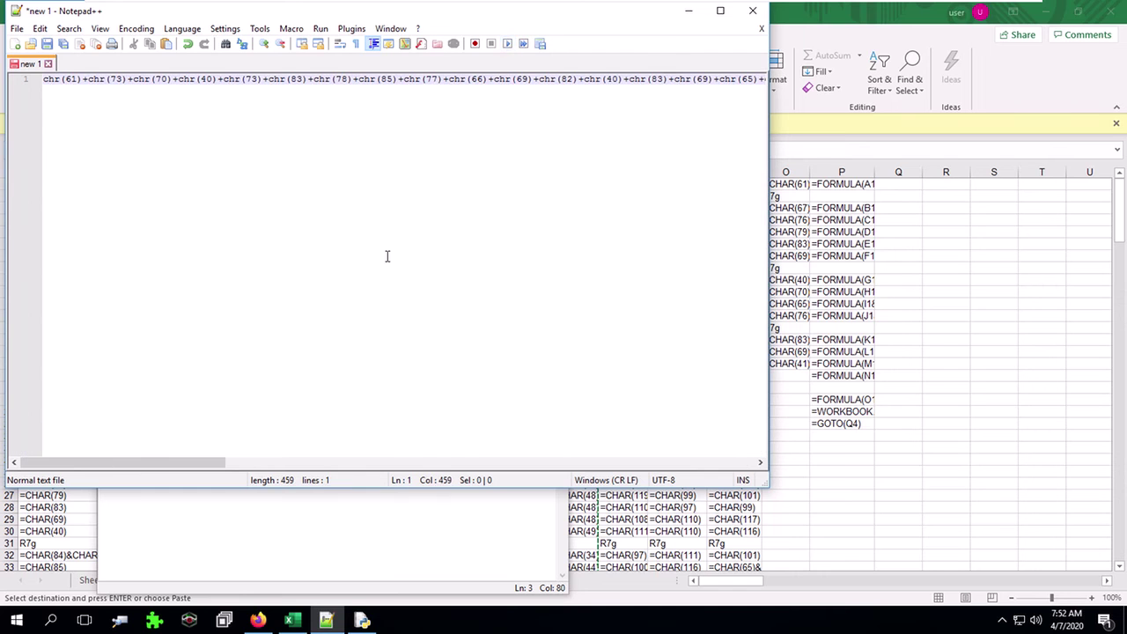
{"action": "left_click_drag", "start_coordinate": [170, 462], "coordinate": [714, 464]}
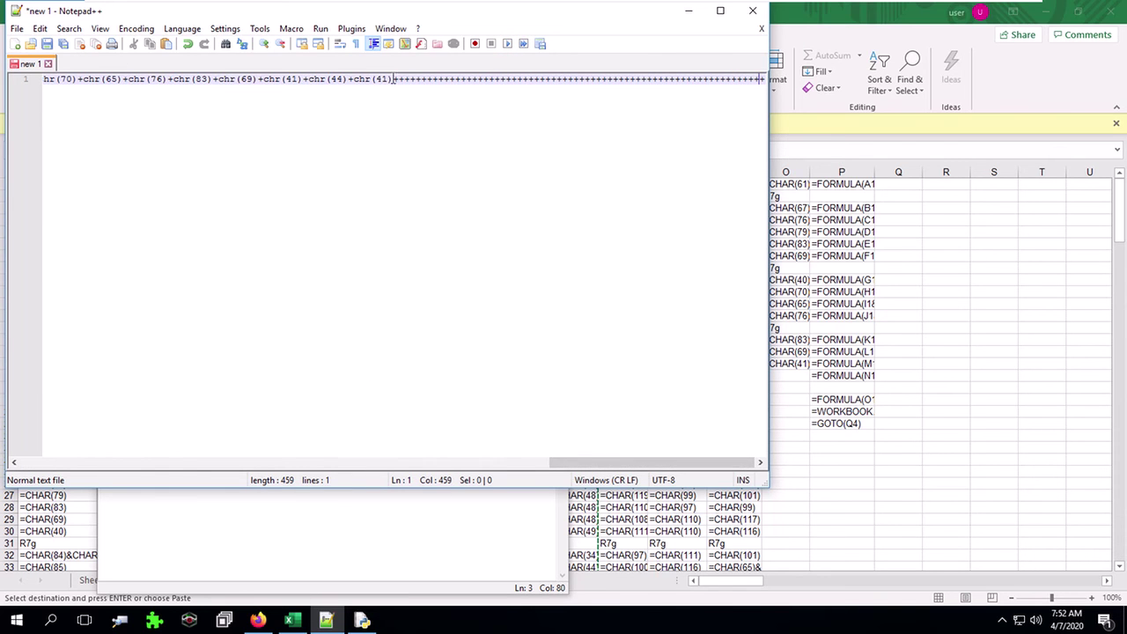
{"action": "left_click_drag", "start_coordinate": [392, 79], "coordinate": [843, 57]}
{"action": "key", "text": "Delete"}
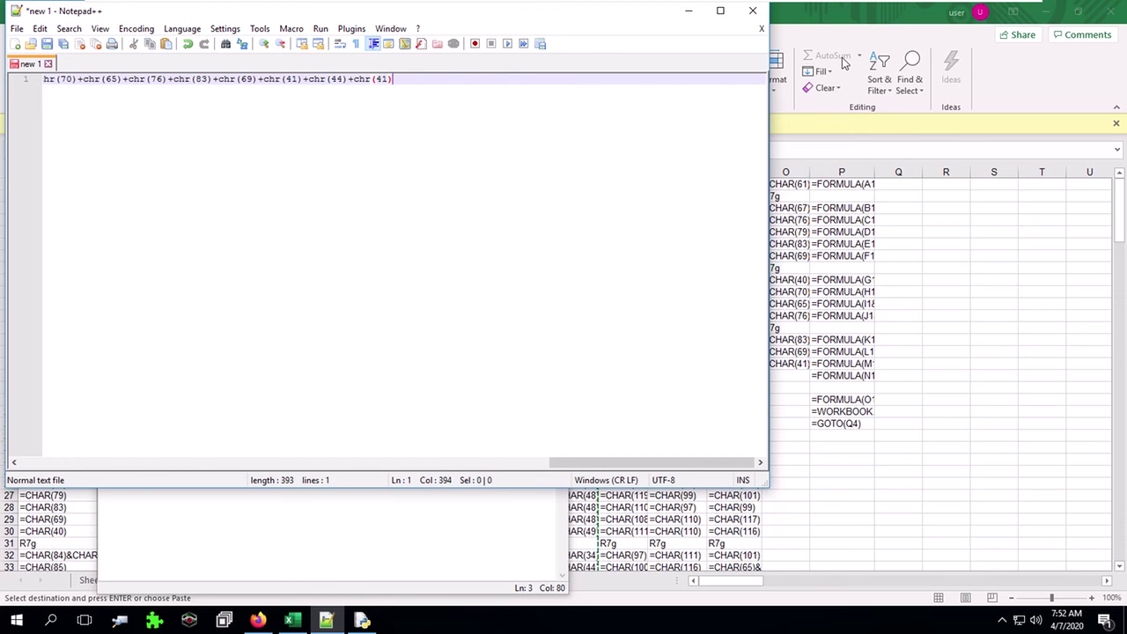
{"action": "key", "text": "ctrl+a"}
{"action": "key", "text": "ctrl+c"}
Step: In IDLE, remove a stray +4 and decode to =IF(ISNUMBER(SEARCH("0001",R[-1]C)),CLOSE(FALSE),)
{"action": "left_click", "coordinate": [444, 538]}
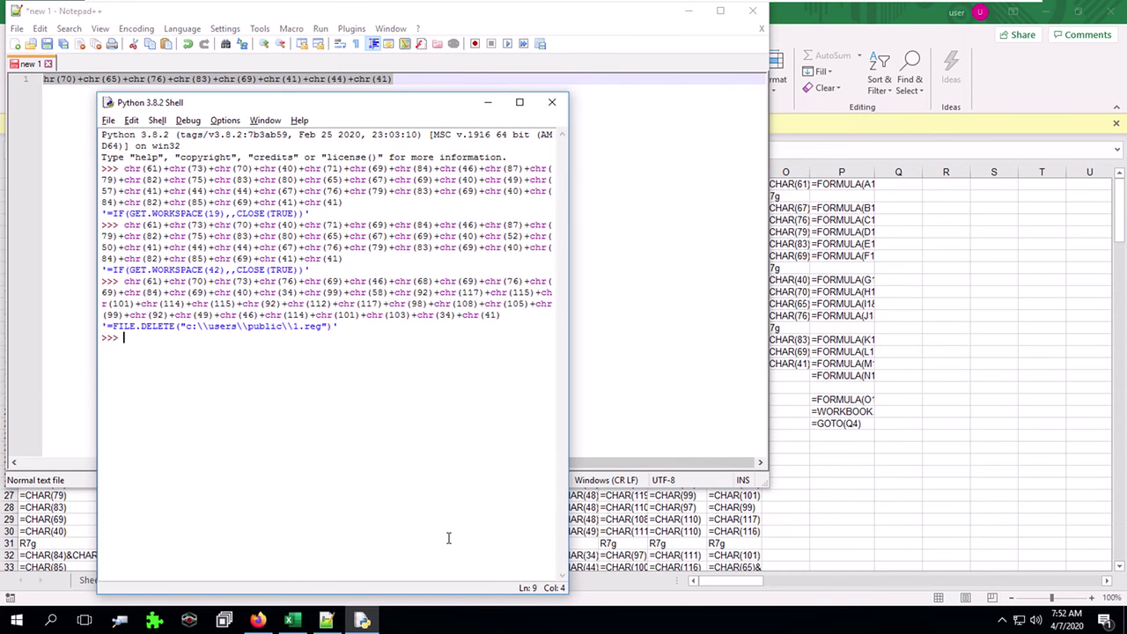
{"action": "key", "text": "ctrl+v"}
{"action": "key", "text": "Return"}
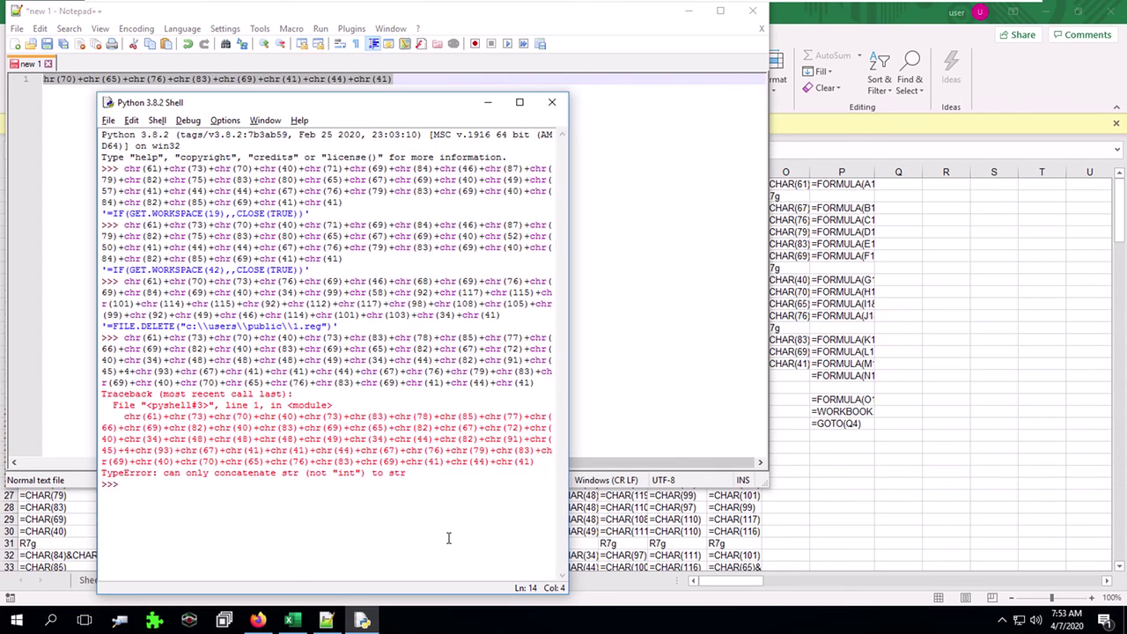
{"action": "key", "text": "ctrl+v"}
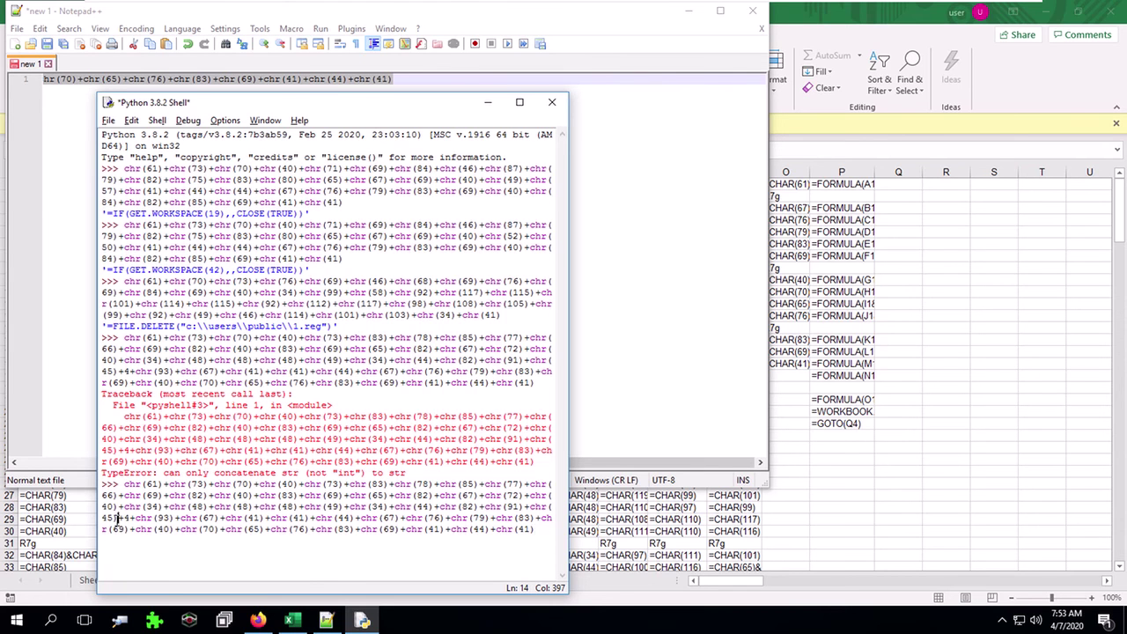
{"action": "left_click_drag", "start_coordinate": [116, 520], "coordinate": [137, 520]}
{"action": "key", "text": "Delete"}
{"action": "key", "text": "Return"}
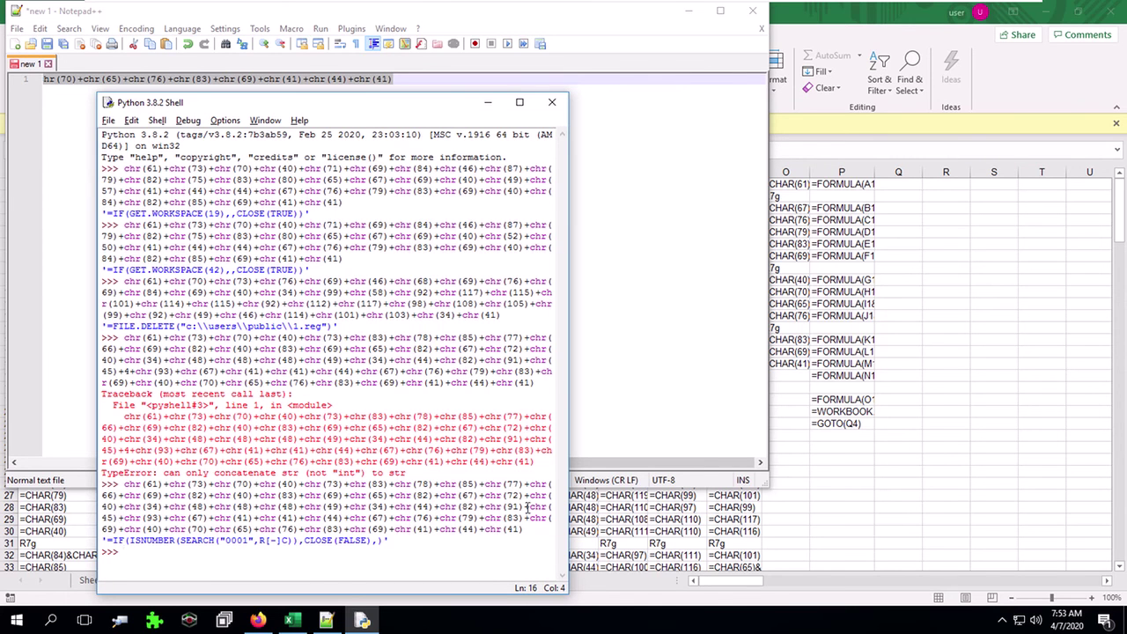
{"action": "left_click", "coordinate": [715, 592]}
{"action": "left_click", "coordinate": [574, 173]}
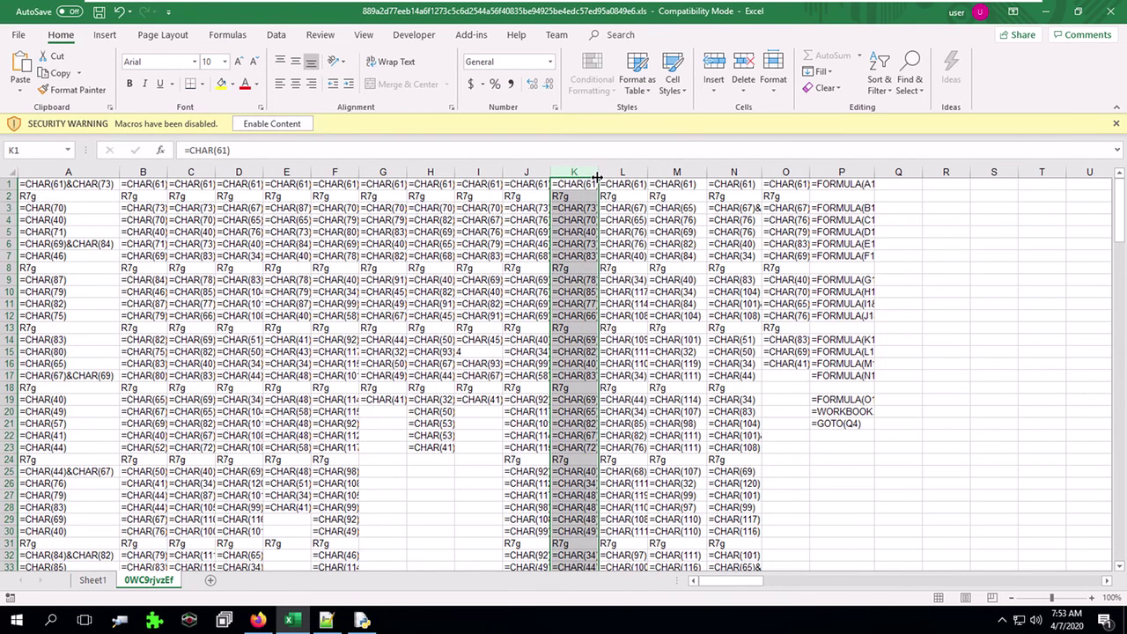
Step: Widen column P to read its macro formulas
{"action": "left_click_drag", "start_coordinate": [597, 176], "coordinate": [602, 178]}
{"action": "scroll", "coordinate": [600, 216], "scroll_direction": "down", "scroll_amount": 4}
{"action": "scroll", "coordinate": [599, 217], "scroll_direction": "down", "scroll_amount": 5}
{"action": "scroll", "coordinate": [599, 217], "scroll_direction": "down", "scroll_amount": 1}
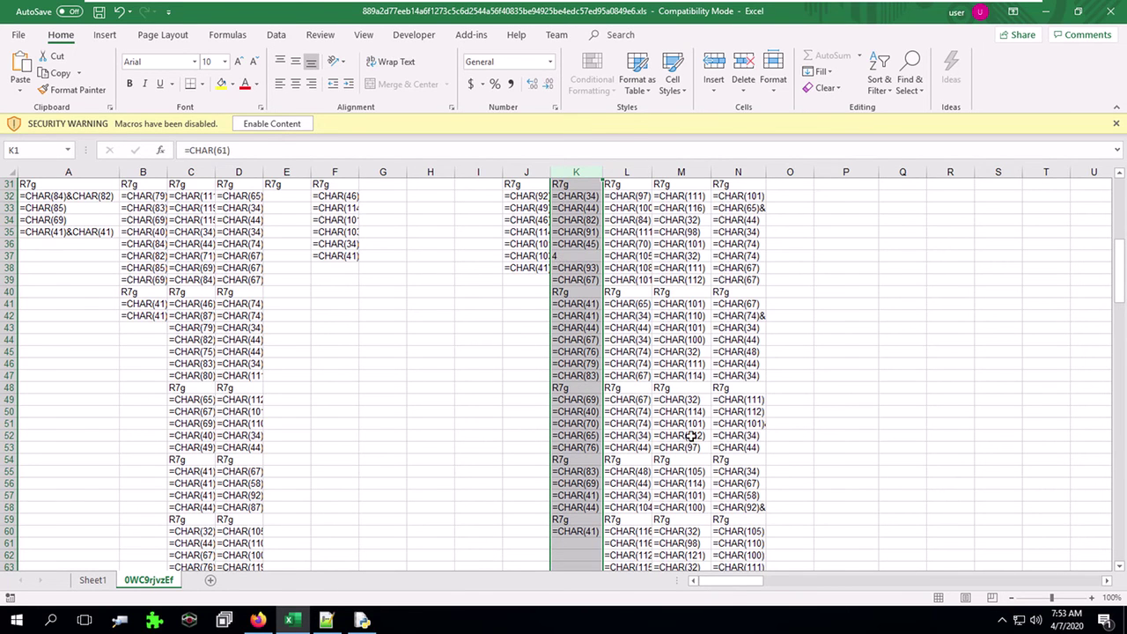
{"action": "scroll", "coordinate": [692, 435], "scroll_direction": "up", "scroll_amount": 7}
{"action": "scroll", "coordinate": [691, 435], "scroll_direction": "up", "scroll_amount": 3}
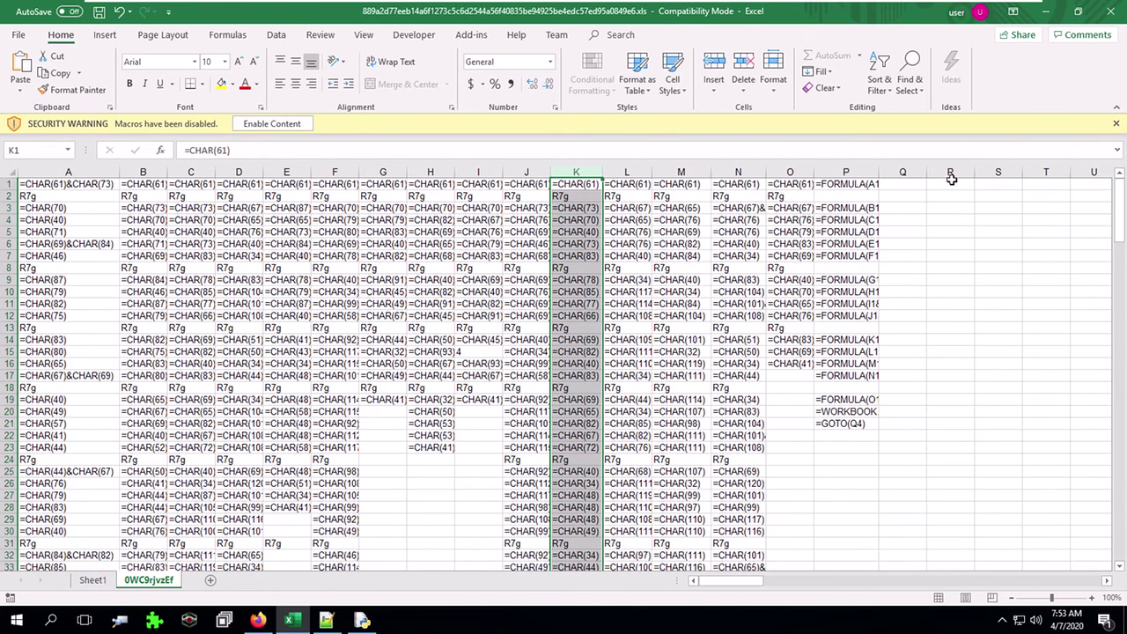
{"action": "left_click_drag", "start_coordinate": [879, 172], "coordinate": [906, 172]}
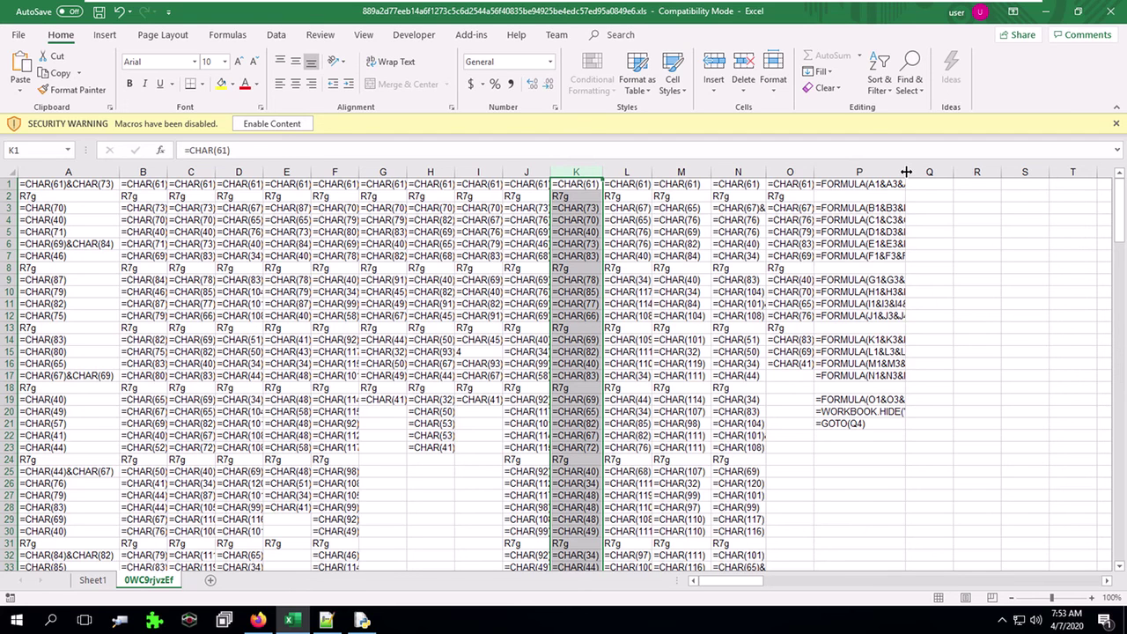
{"action": "left_click_drag", "start_coordinate": [906, 172], "coordinate": [936, 172]}
Step: Replace P20's WORKBOOK.HIDE with =HALT() and enable macro content
{"action": "left_click", "coordinate": [825, 413]}
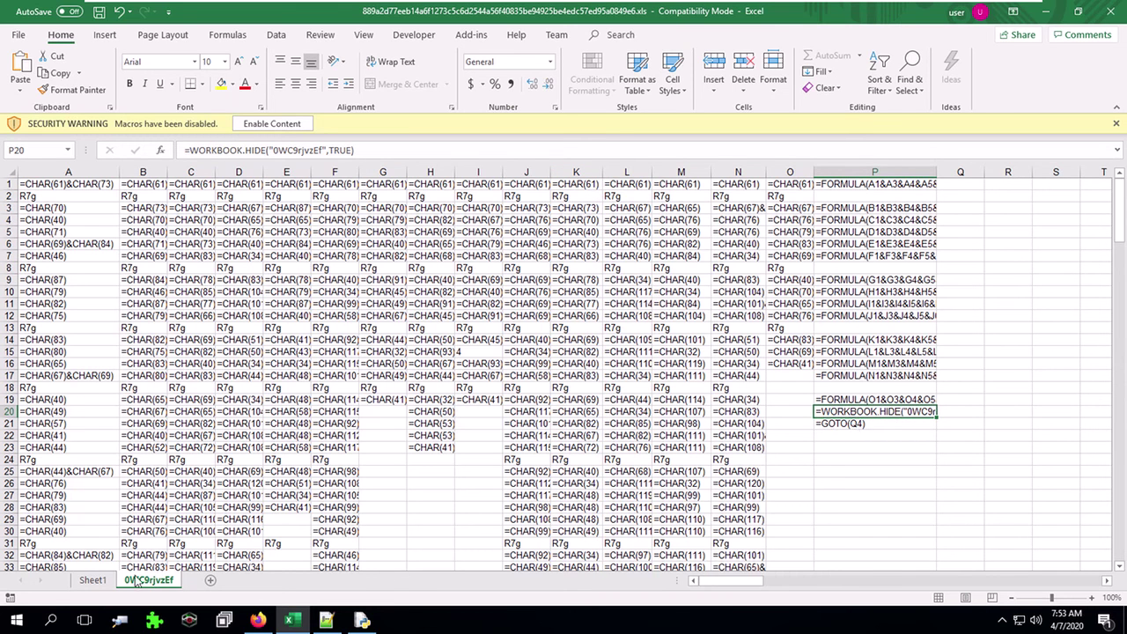
{"action": "double_click", "coordinate": [832, 425]}
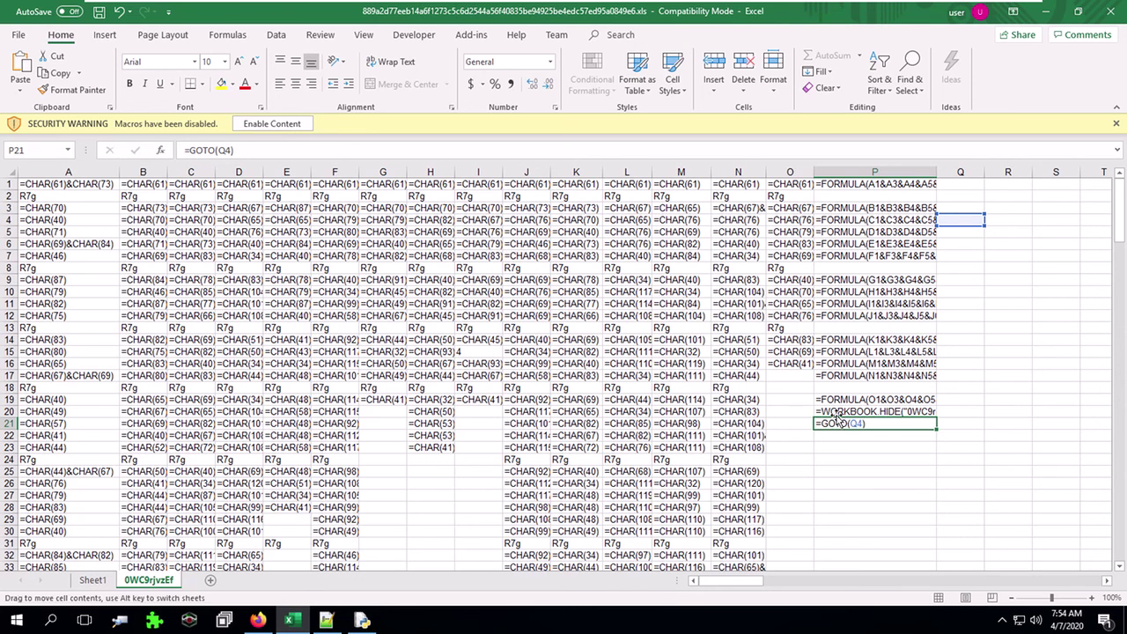
{"action": "left_click", "coordinate": [835, 412]}
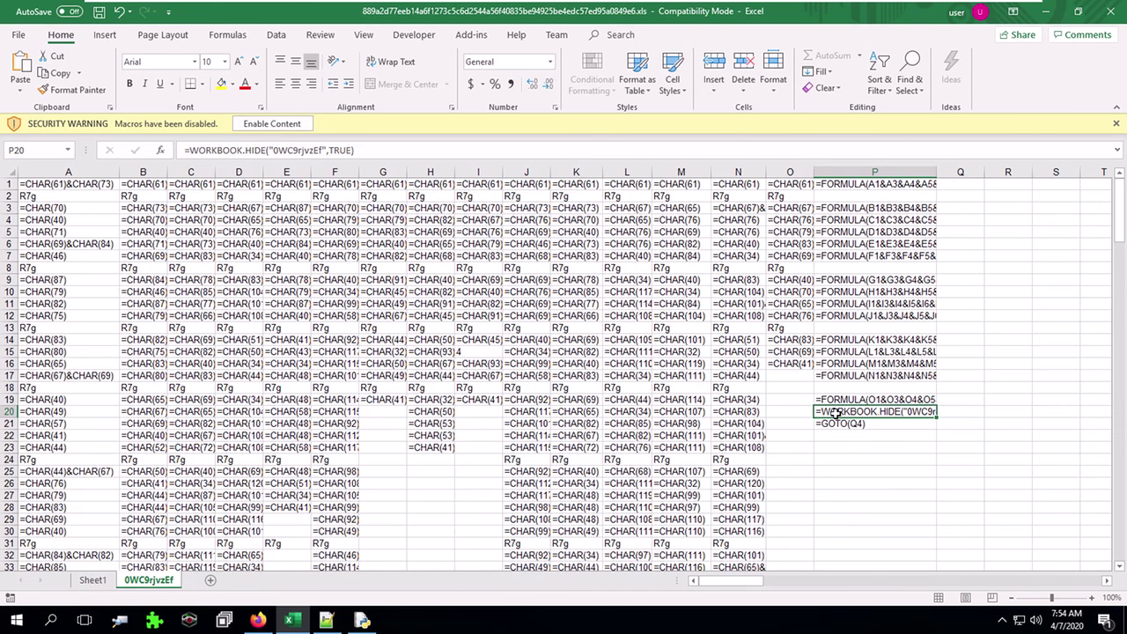
{"action": "type", "text": "="}
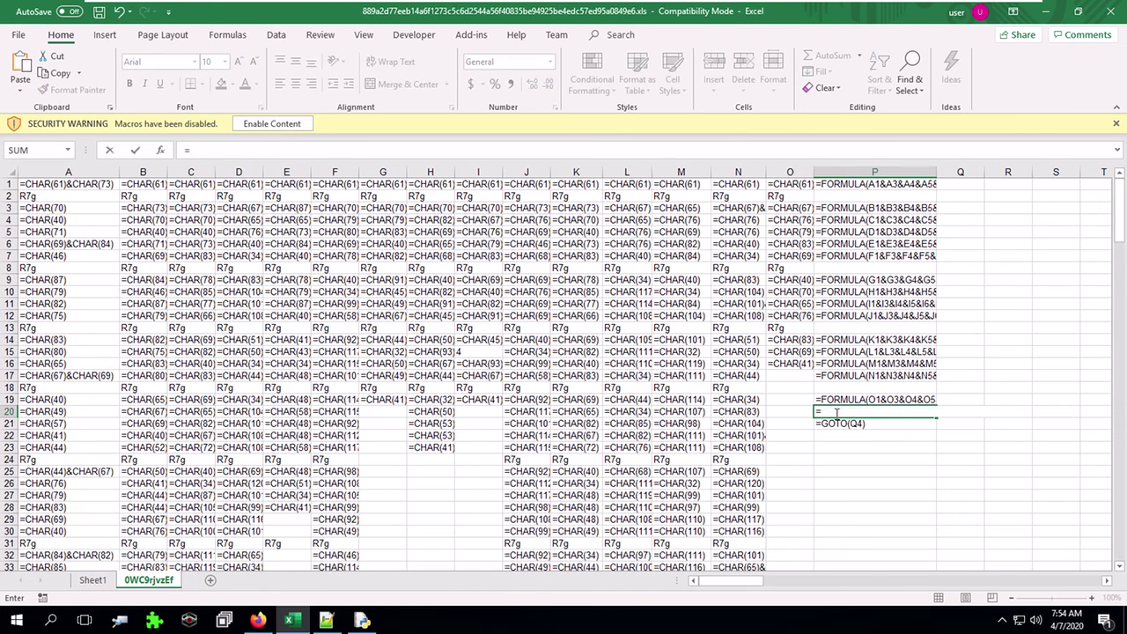
{"action": "type", "text": "HALT("}
{"action": "key", "text": "Return"}
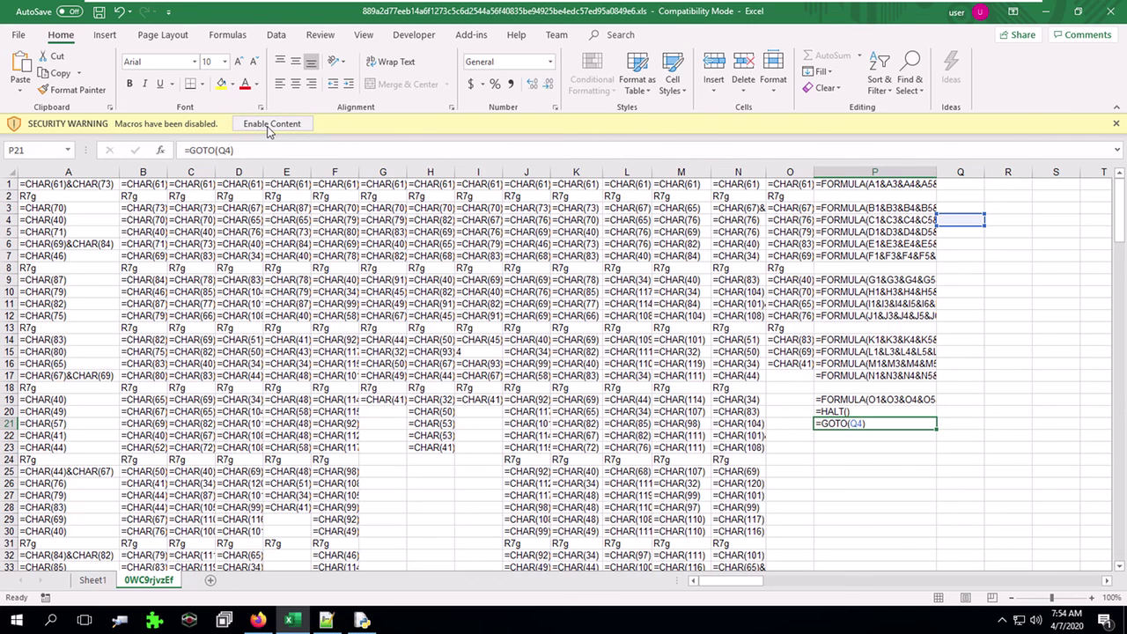
{"action": "left_click", "coordinate": [270, 125]}
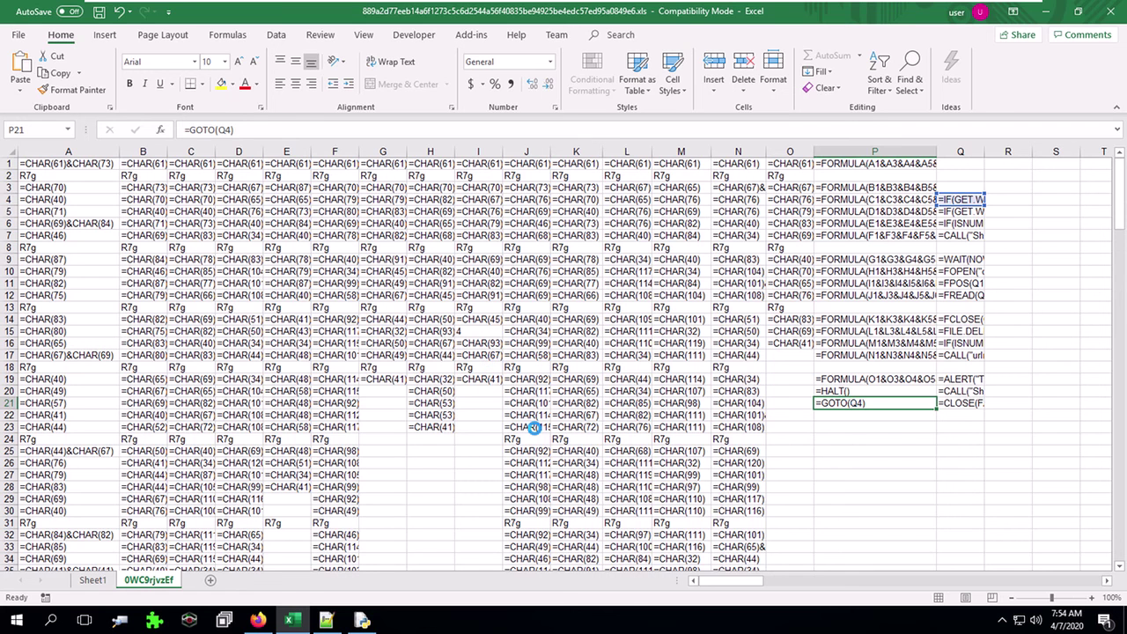
Step: Autofit column Q and read Q4, Q17's URLDownloadToFileA and Q20's rundll32 DllRegisterServer formulas
{"action": "double_click", "coordinate": [984, 152]}
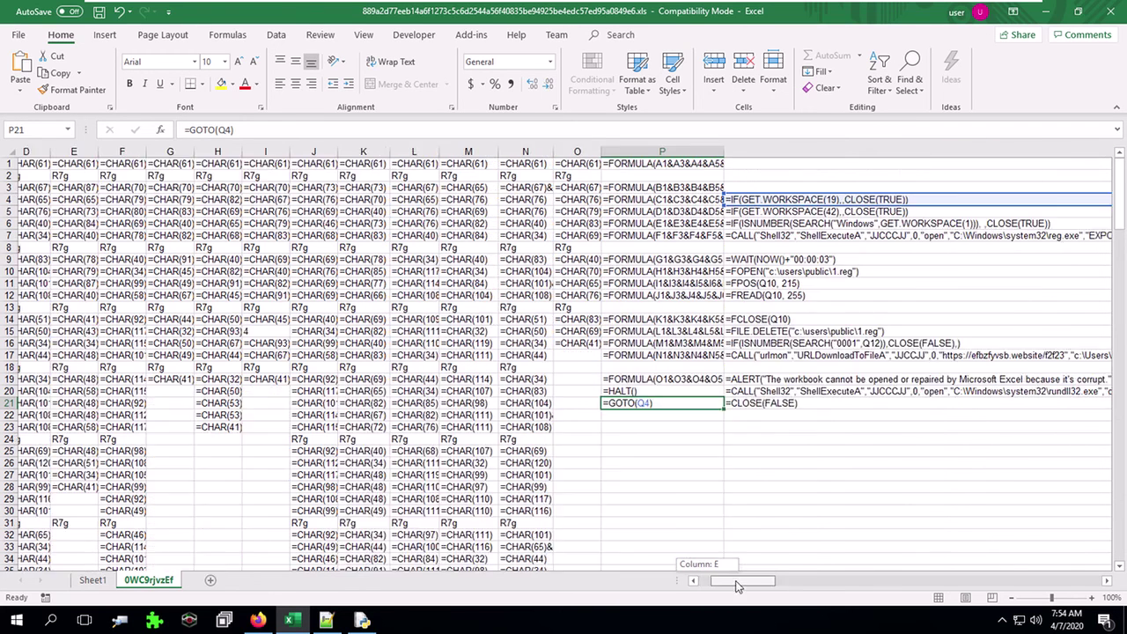
{"action": "left_click_drag", "start_coordinate": [712, 584], "coordinate": [751, 588]}
{"action": "left_click", "coordinate": [290, 201]}
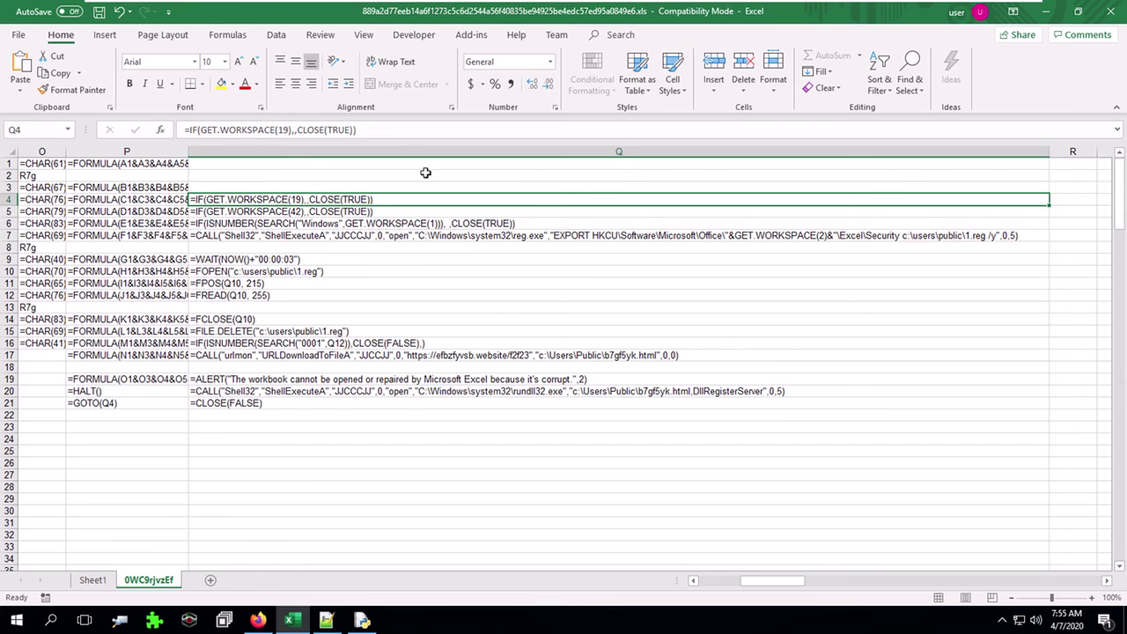
{"action": "left_click", "coordinate": [282, 357]}
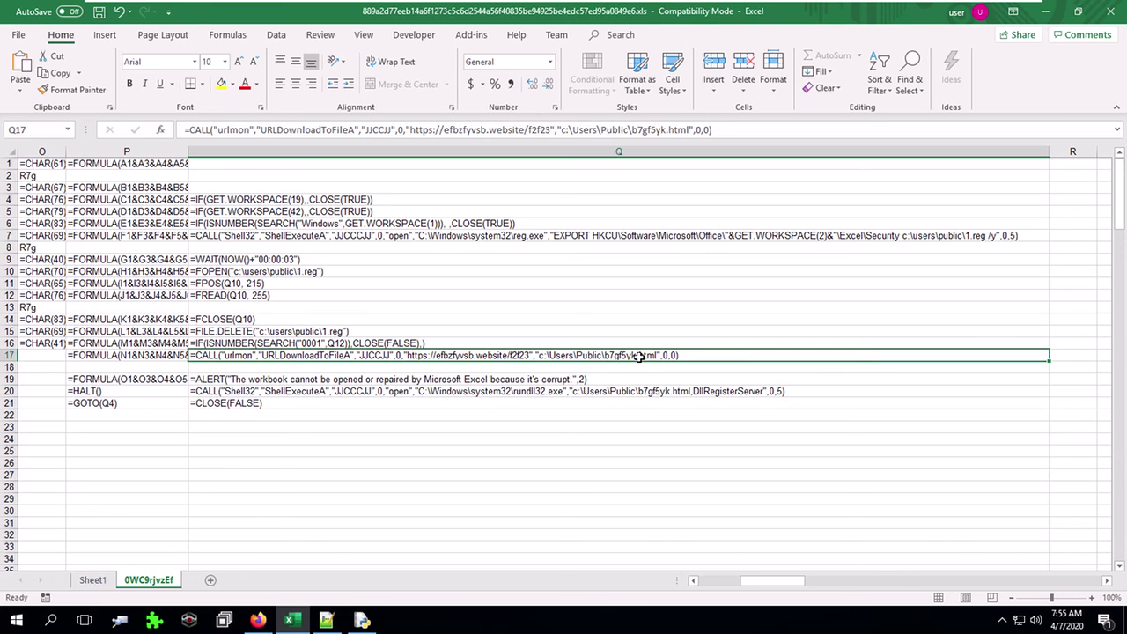
{"action": "left_click", "coordinate": [282, 393]}
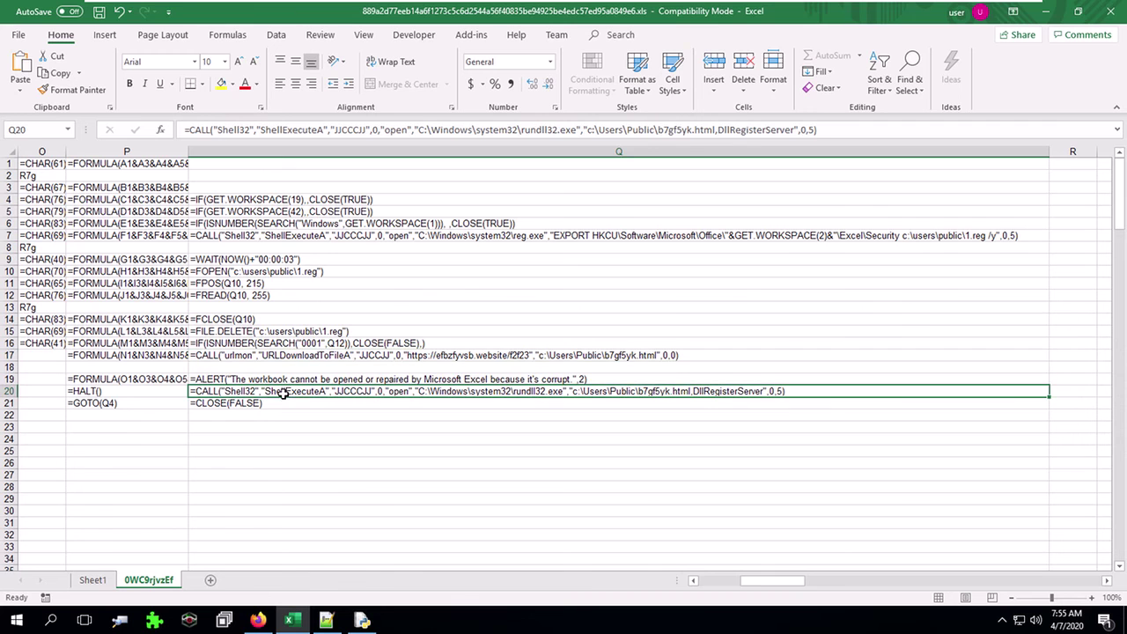